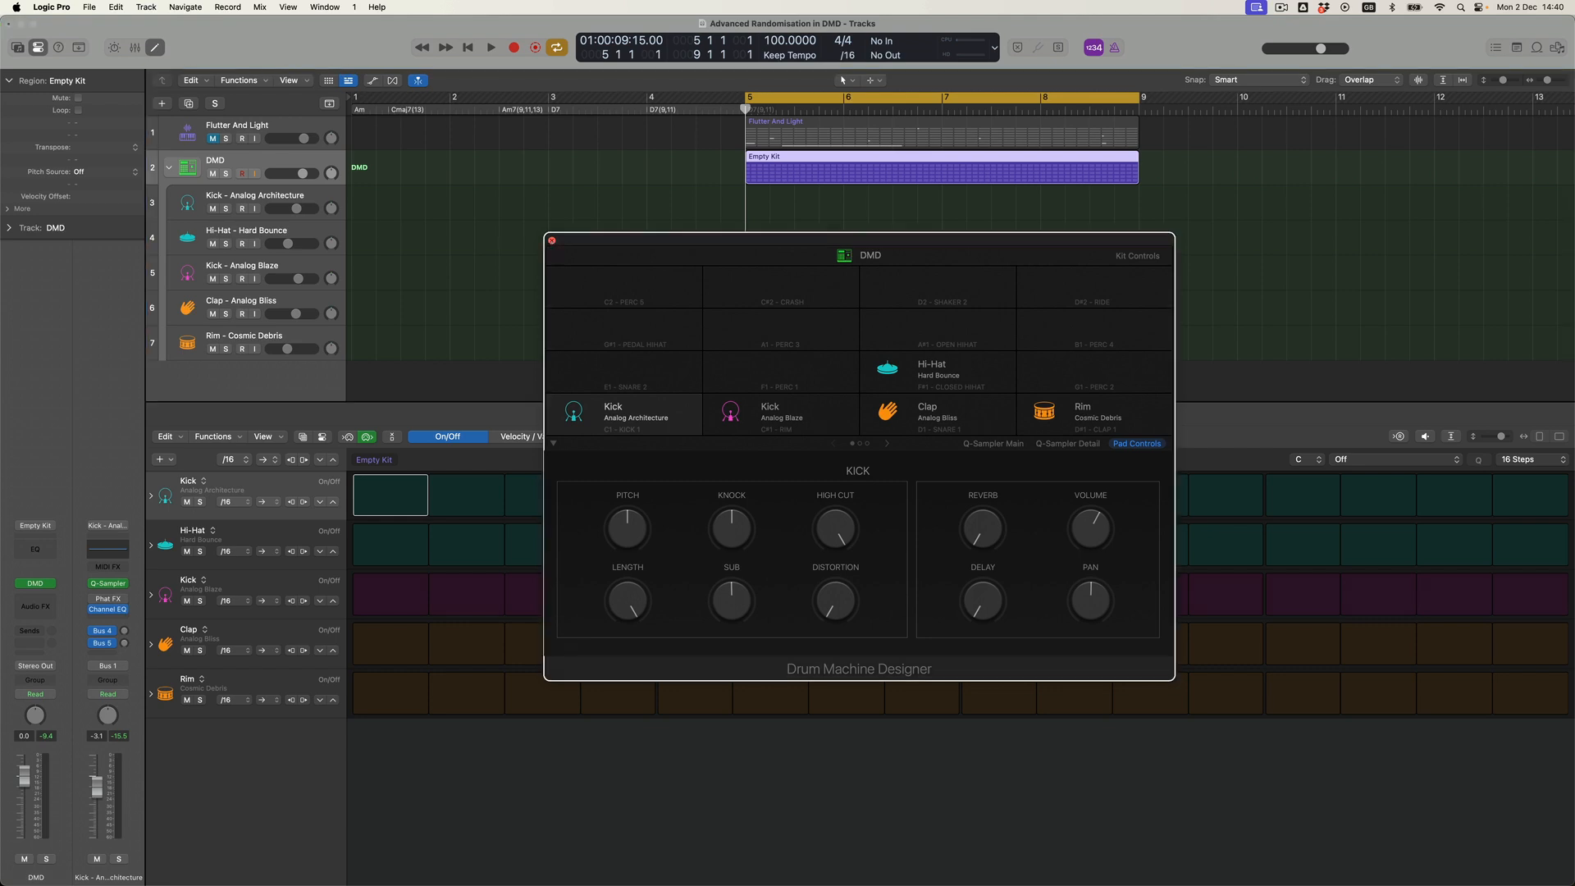
Close the kit window and program Kick Analog Architecture on steps 1 and 9, Kick Analog Blaze on 1, 3, 6, 8, 9, 11 and 16
{"action": "left_click", "coordinate": [552, 243]}
{"action": "left_click", "coordinate": [396, 486]}
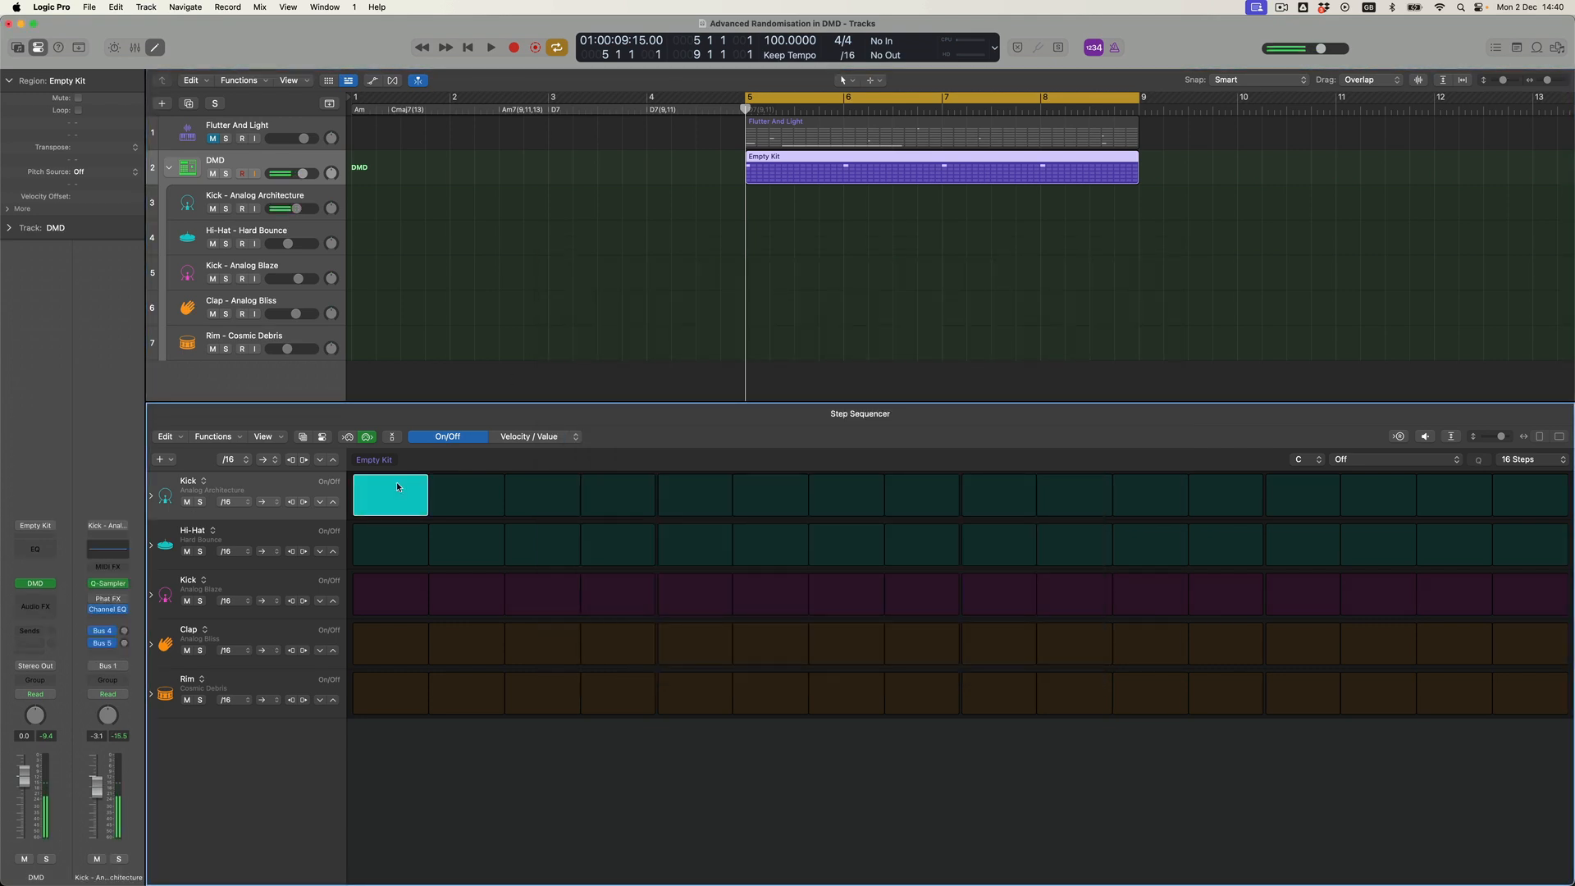
{"action": "left_click", "coordinate": [392, 600]}
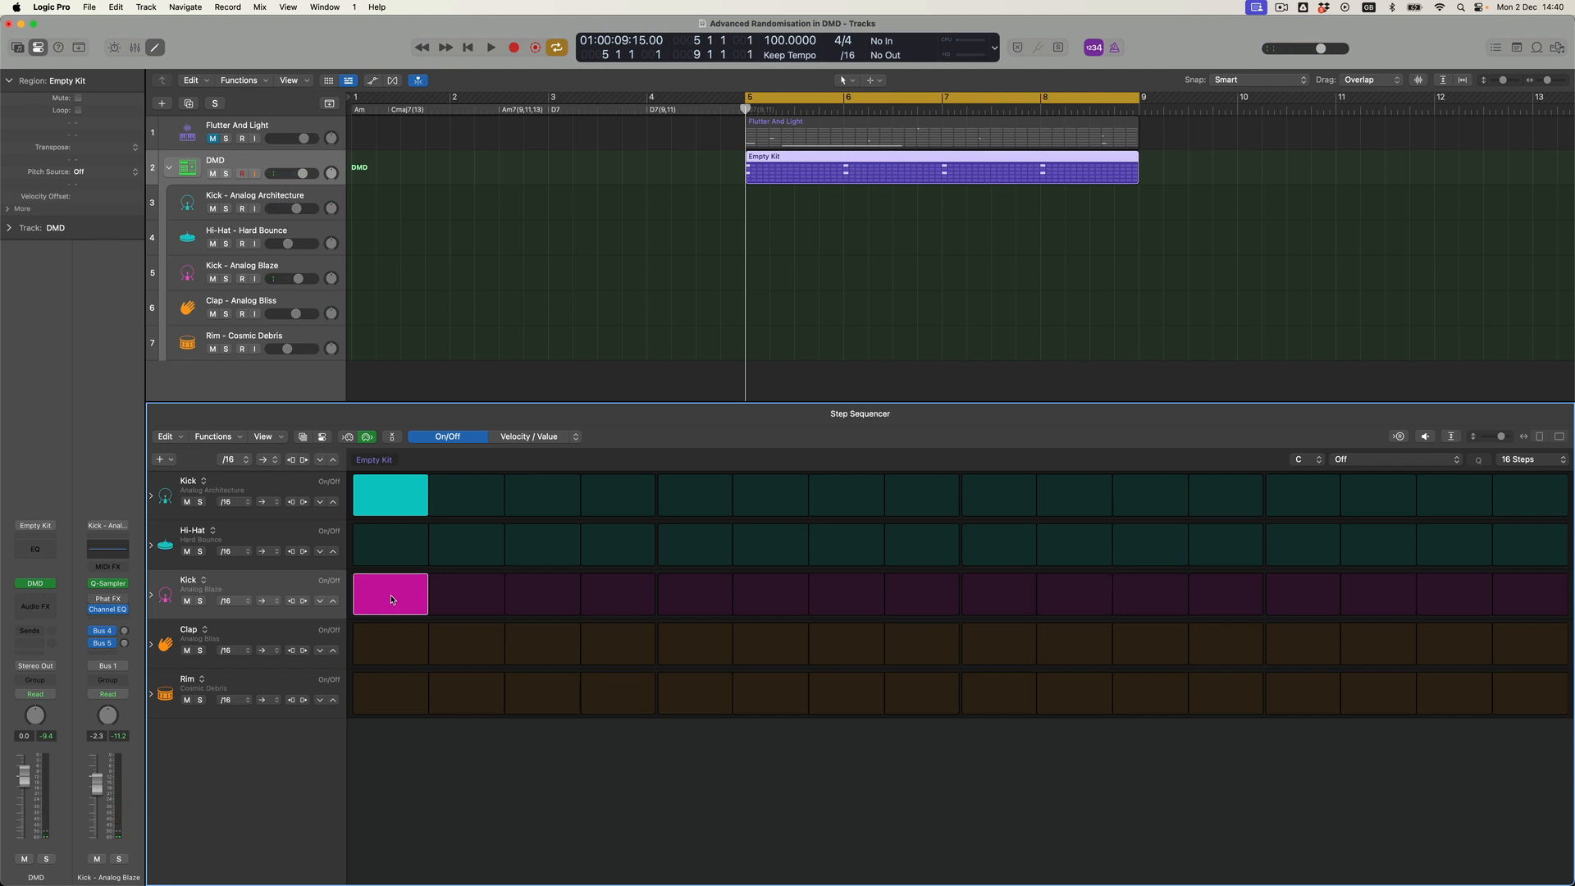
{"action": "left_click", "coordinate": [552, 611]}
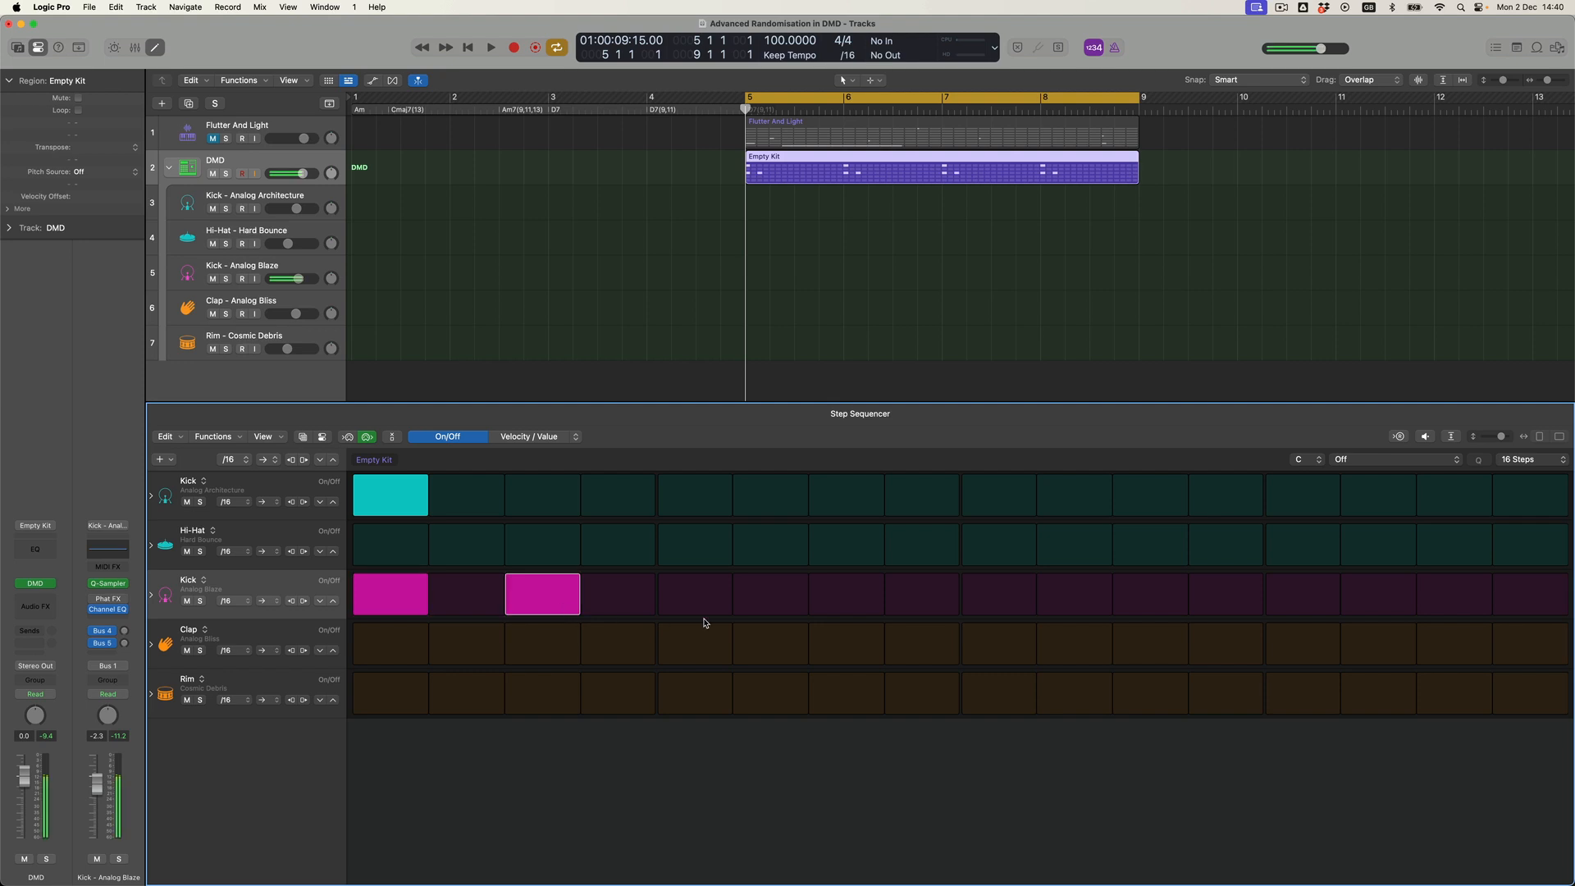
{"action": "left_click", "coordinate": [768, 606]}
{"action": "left_click", "coordinate": [915, 597]}
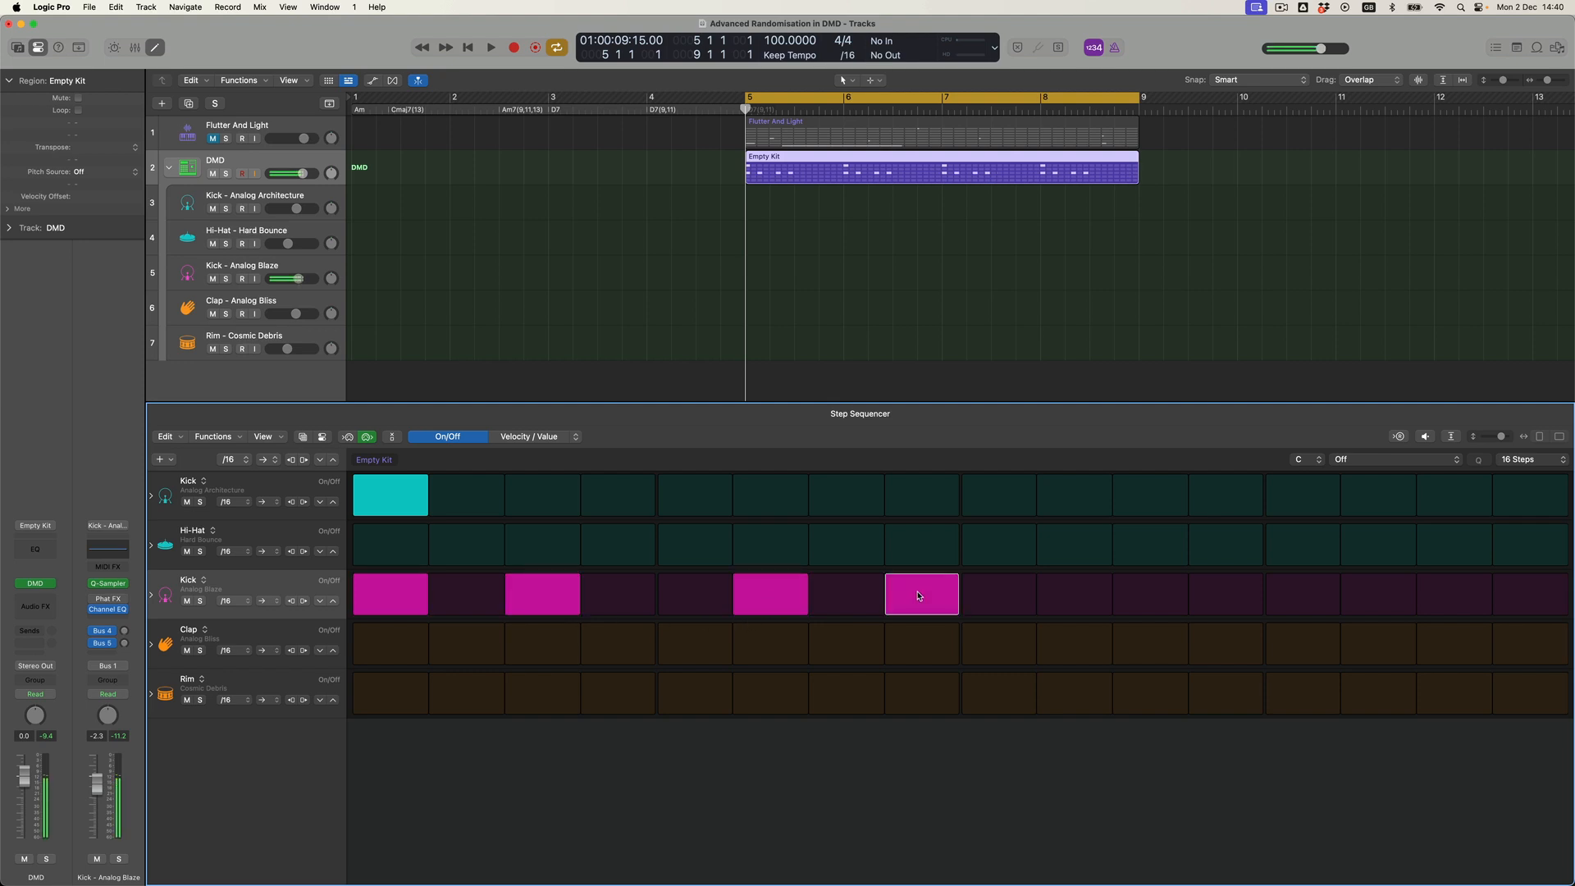
{"action": "left_click", "coordinate": [1014, 502]}
{"action": "left_click", "coordinate": [1021, 589]}
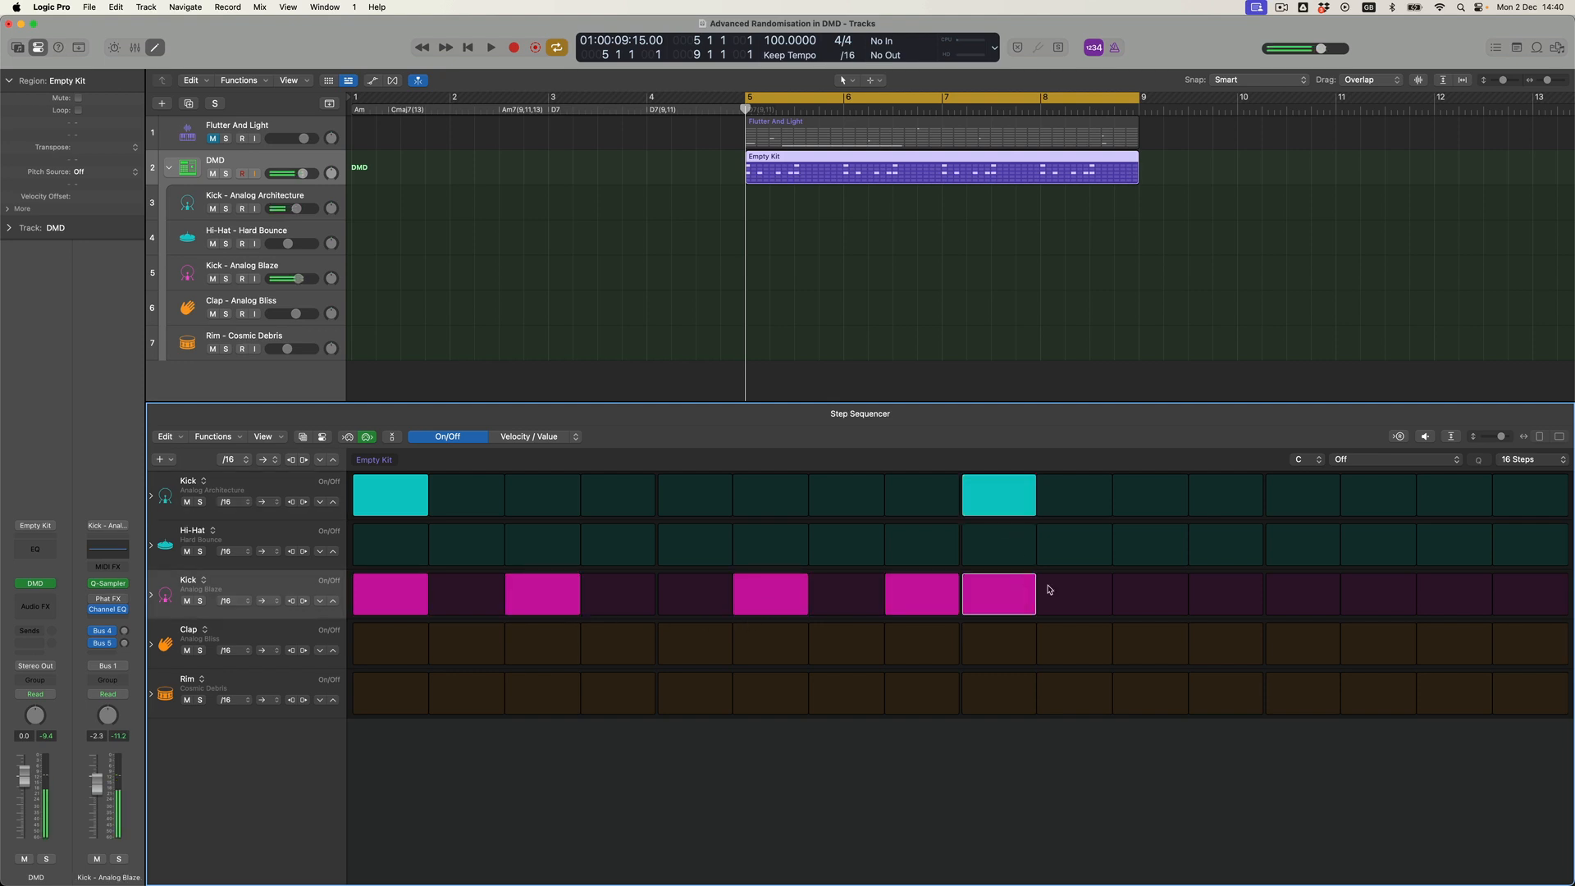
{"action": "left_click", "coordinate": [1152, 599]}
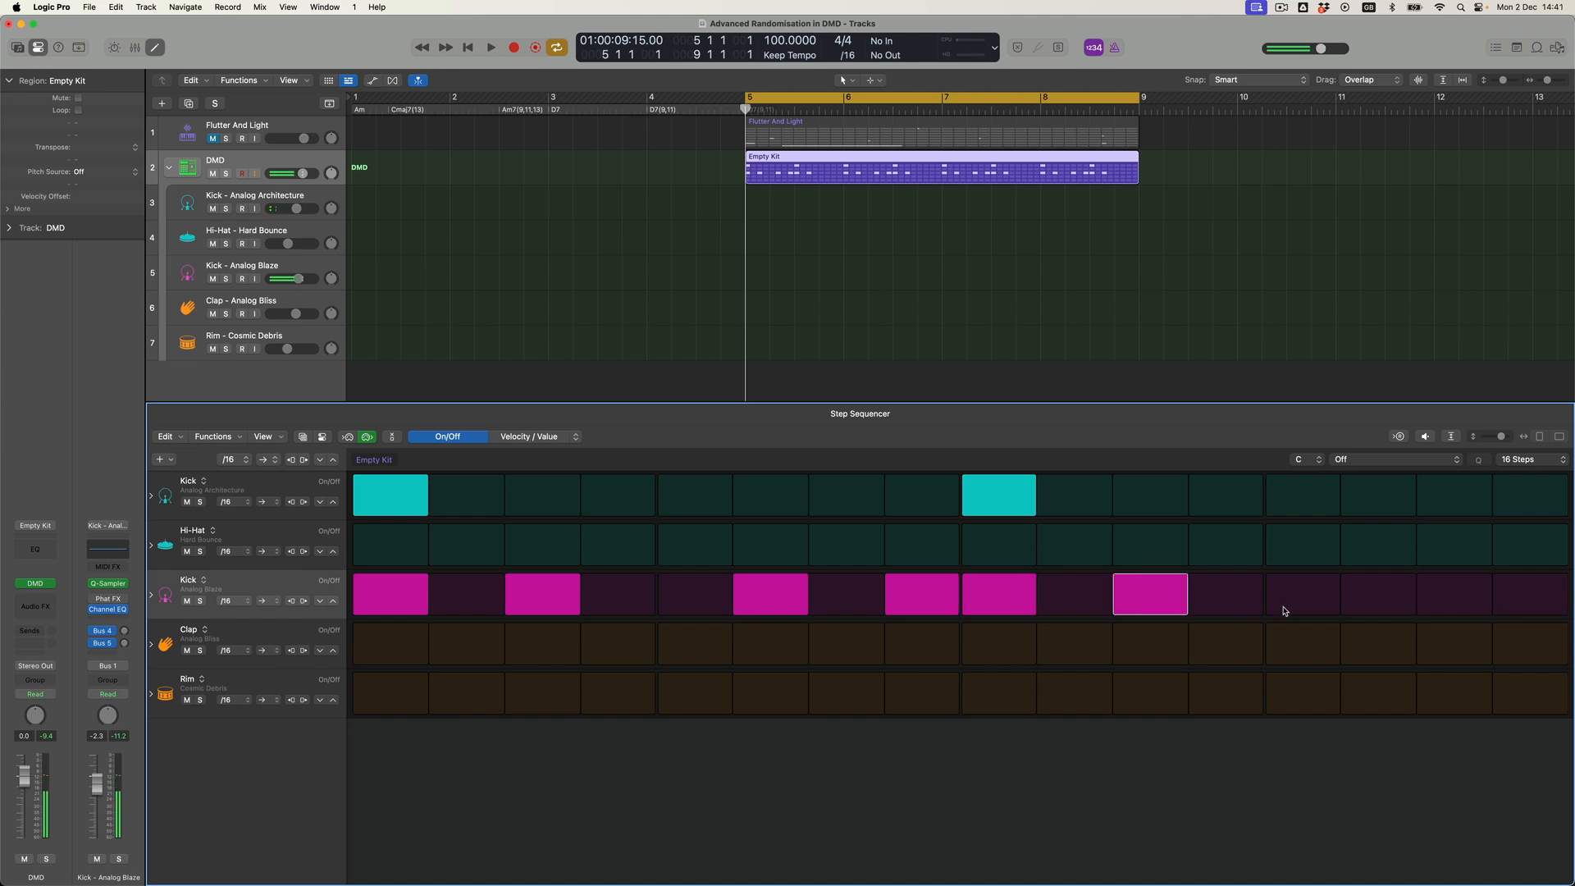
{"action": "left_click", "coordinate": [1523, 597]}
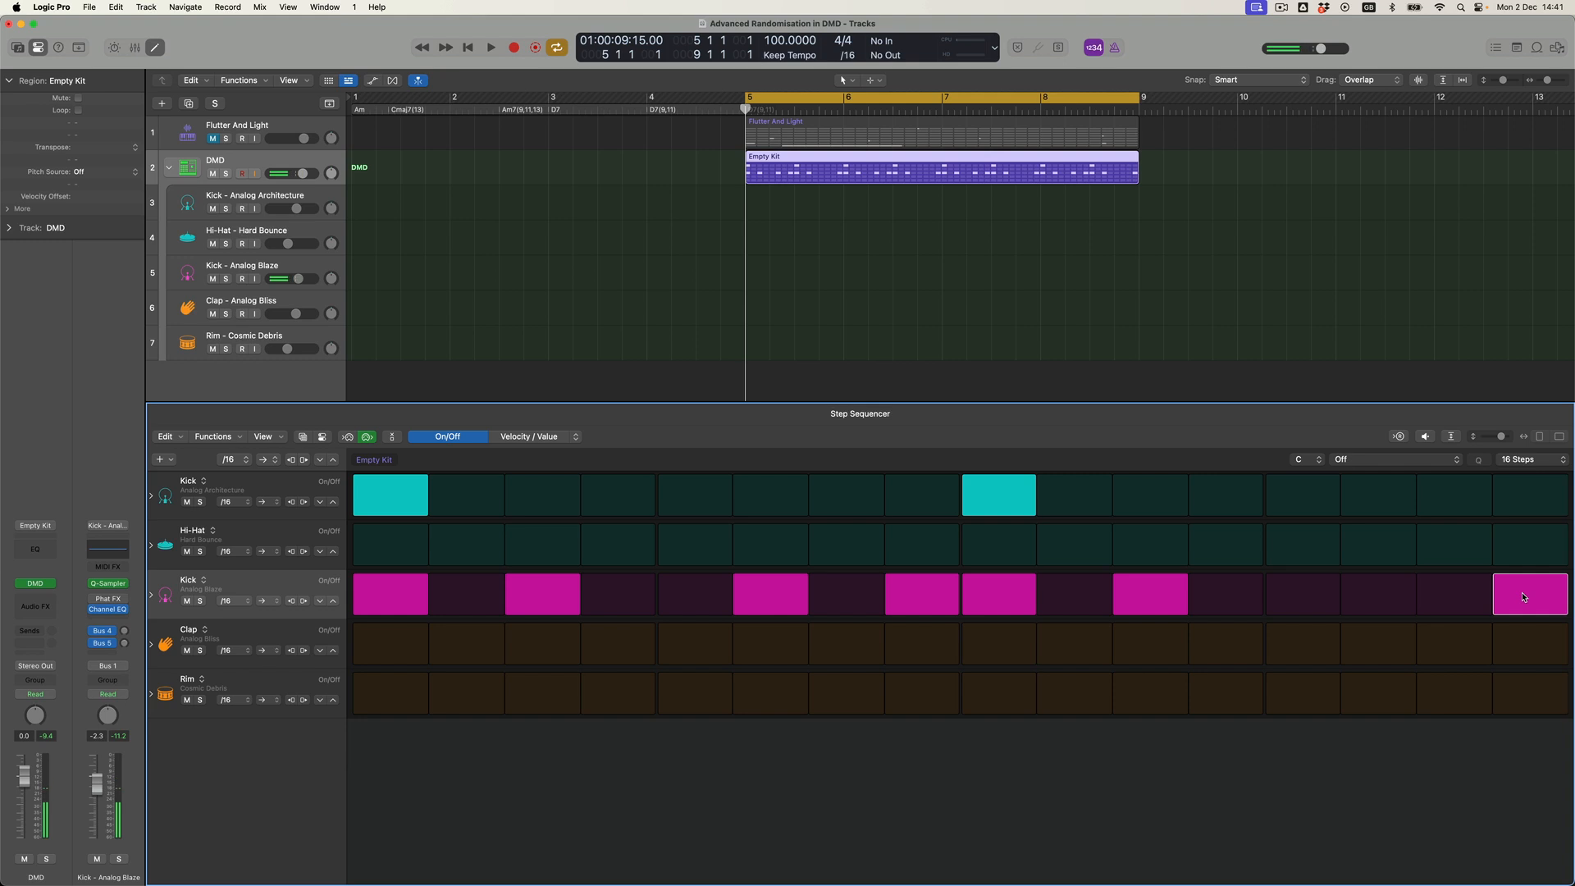
Add a Clap on step 9 and program the Hi-Hat on steps 1, 3 to 7, 9, 11 to 13 and 15
{"action": "left_click", "coordinate": [1014, 663]}
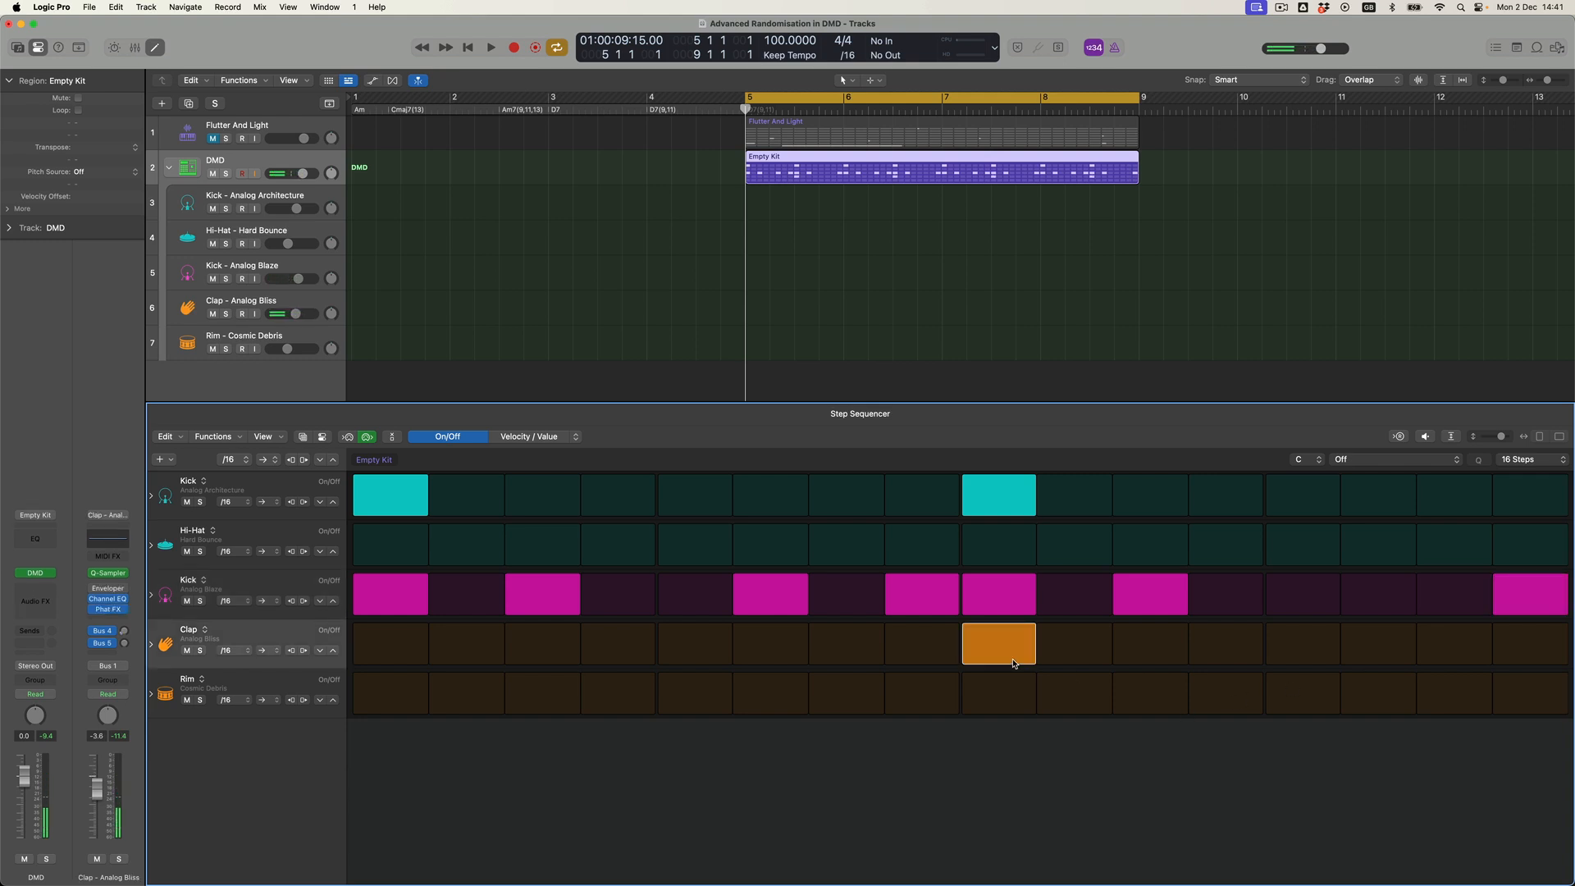
{"action": "left_click", "coordinate": [389, 547]}
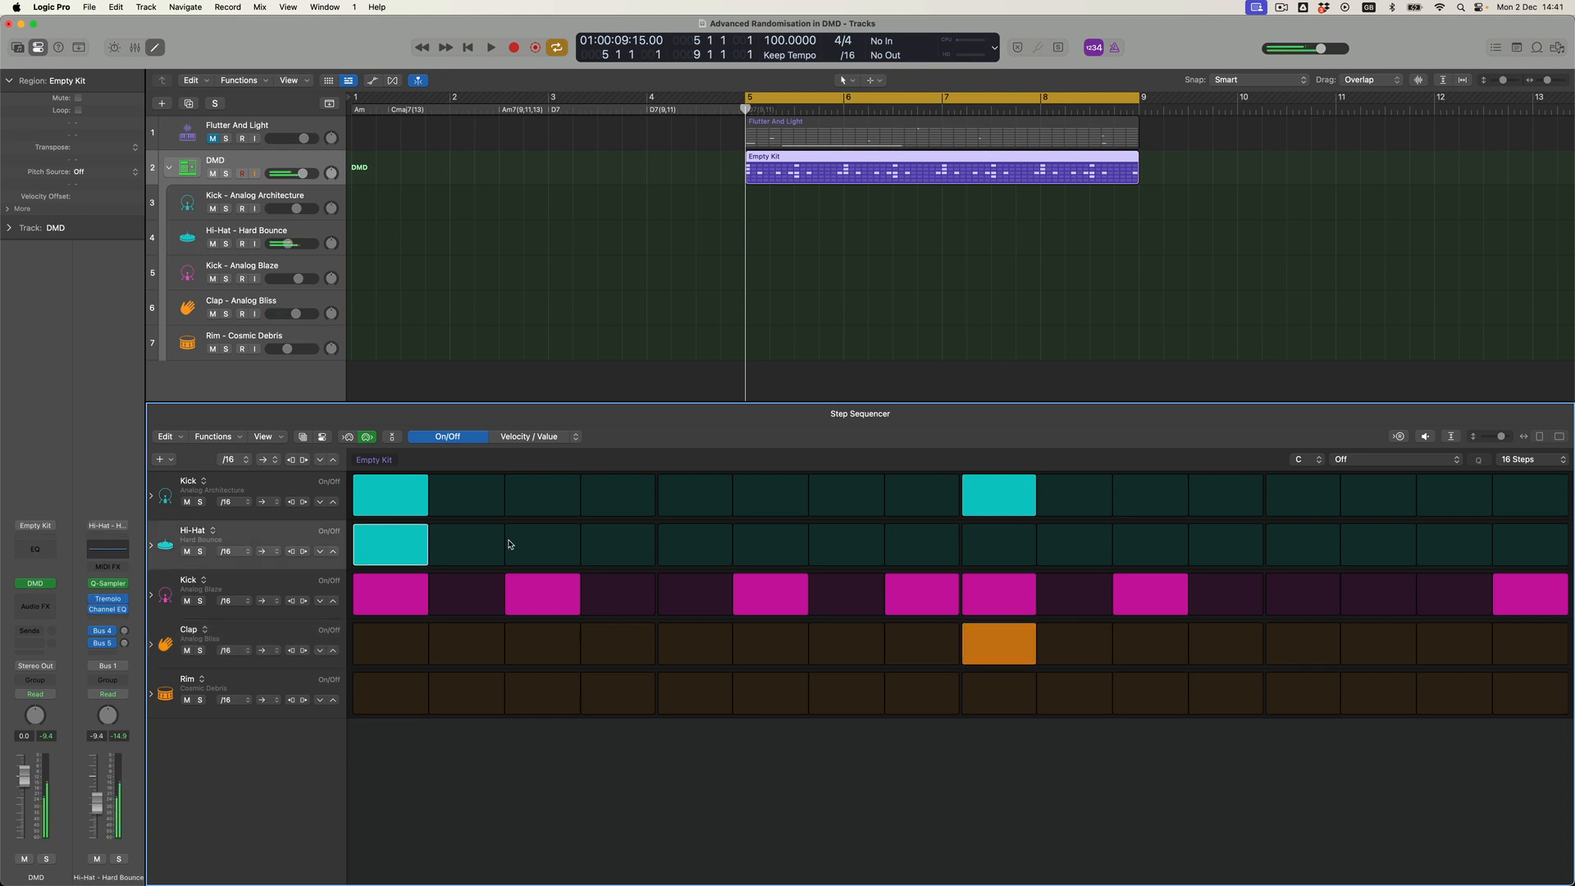
{"action": "left_click", "coordinate": [525, 545]}
{"action": "left_click", "coordinate": [616, 544]}
{"action": "left_click", "coordinate": [698, 547]}
{"action": "left_click", "coordinate": [787, 548]}
{"action": "left_click", "coordinate": [853, 545]}
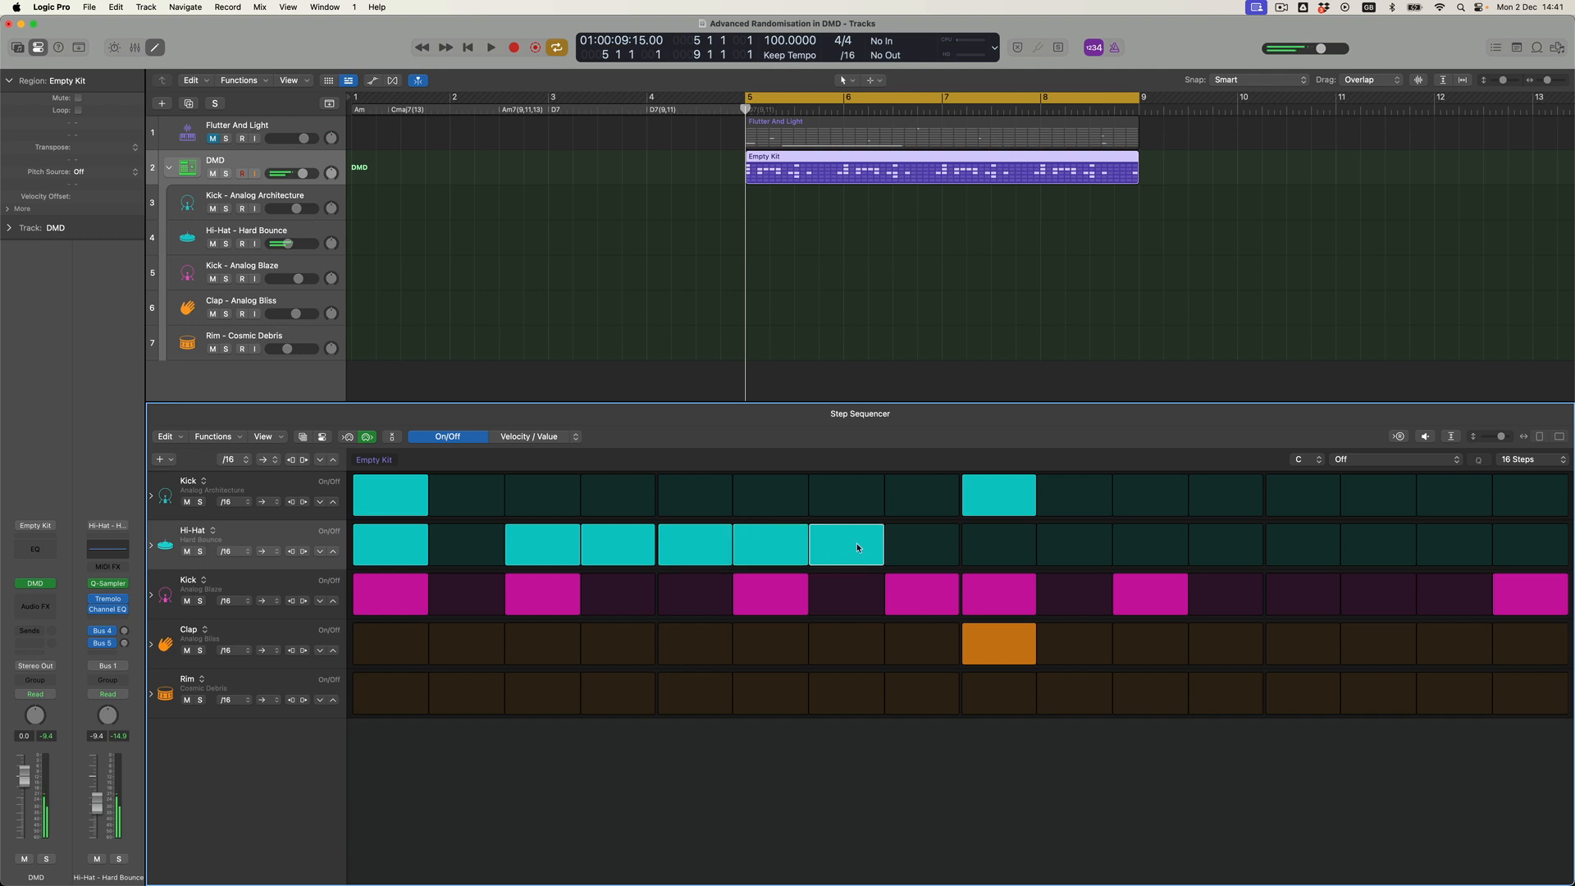
{"action": "left_click", "coordinate": [1004, 545]}
{"action": "left_click", "coordinate": [1160, 545]}
{"action": "left_click", "coordinate": [1227, 544]}
{"action": "left_click", "coordinate": [1312, 547]}
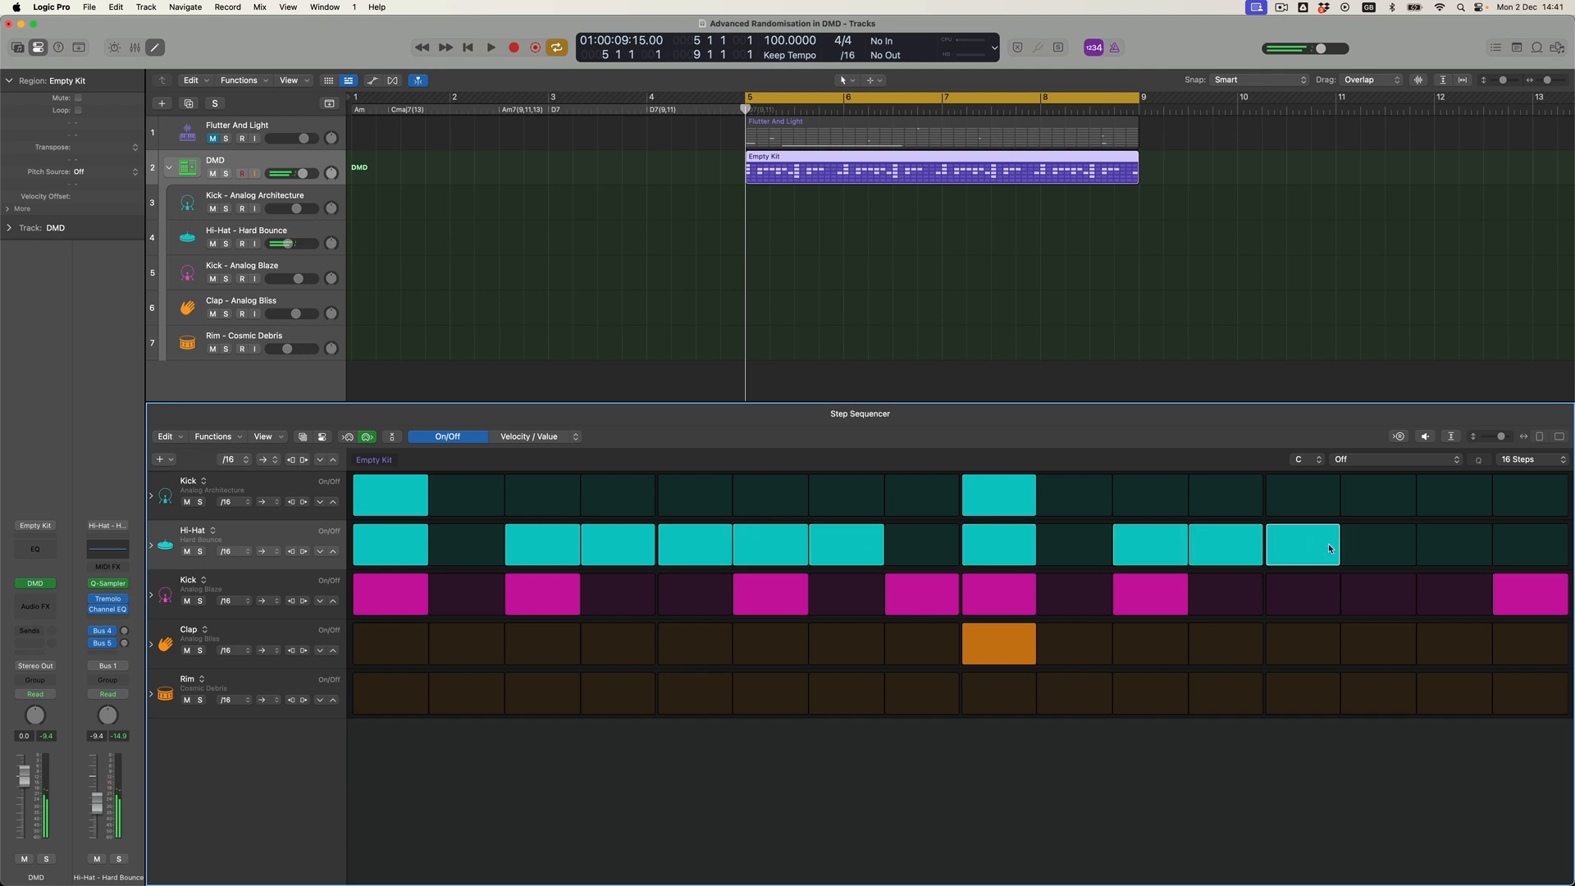
{"action": "left_click", "coordinate": [1471, 554]}
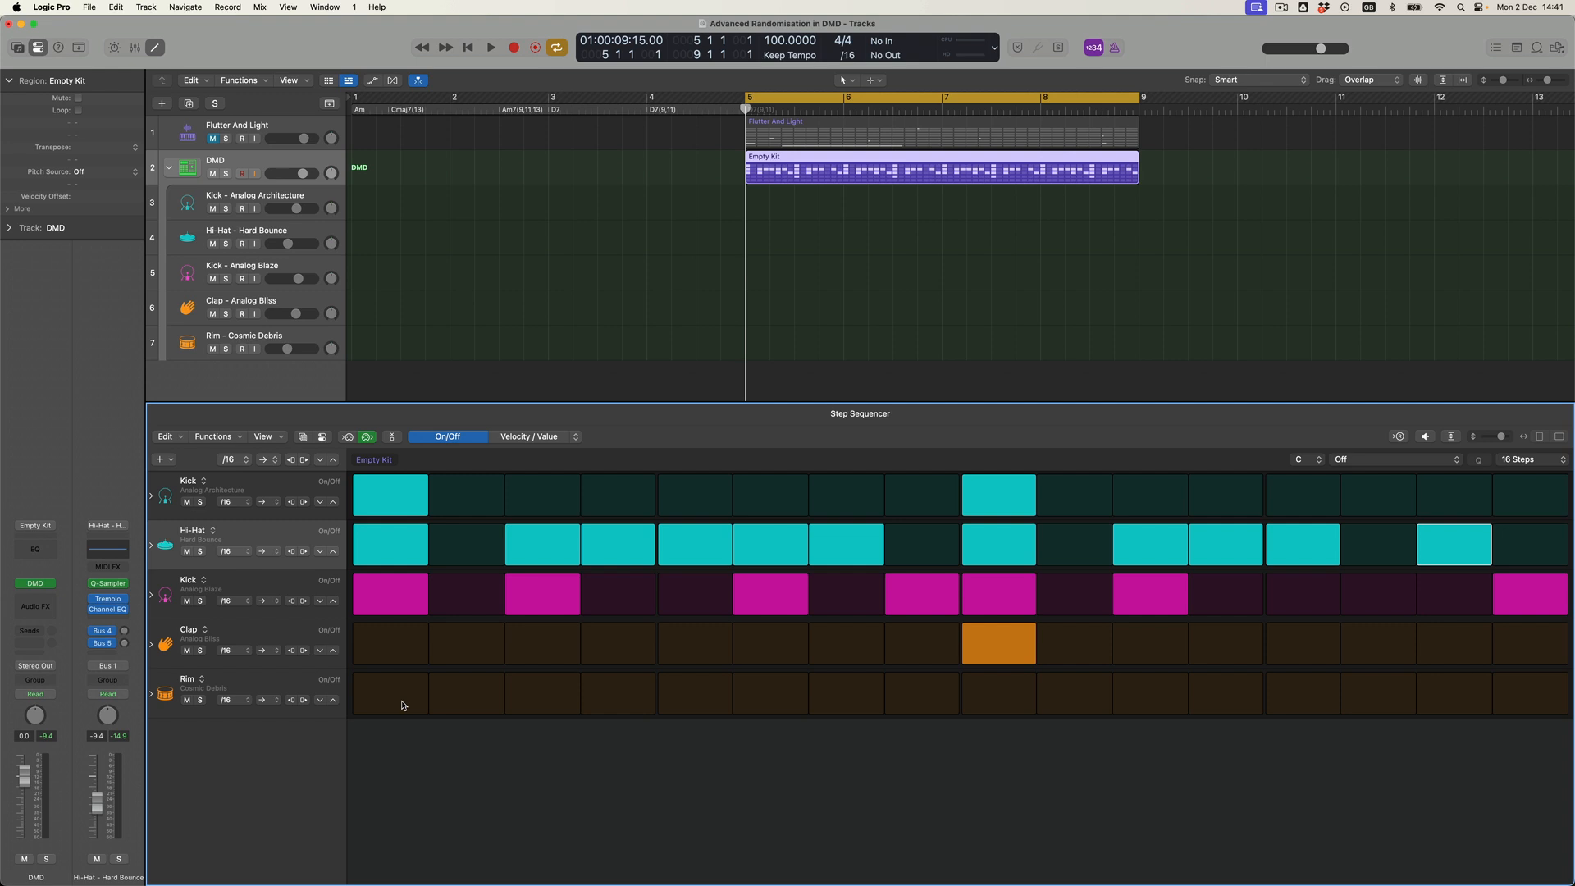
Show the pattern's settings and set its swing to 55% while auditioning the beat
{"action": "left_click", "coordinate": [322, 437]}
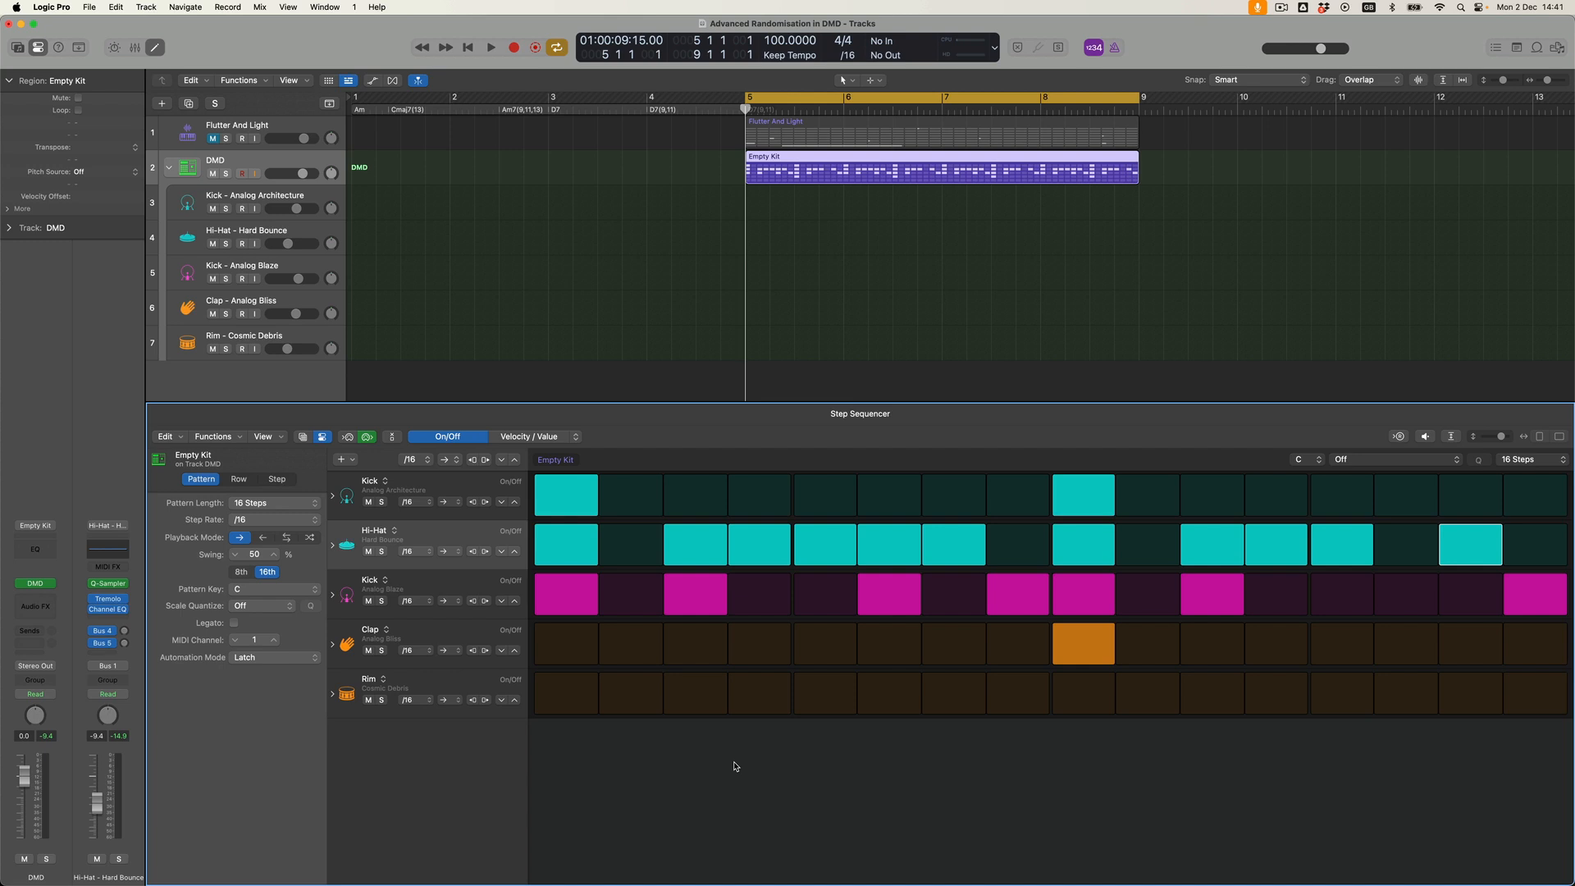
{"action": "left_click", "coordinate": [275, 558]}
{"action": "left_click", "coordinate": [274, 558]}
{"action": "key", "text": "space"}
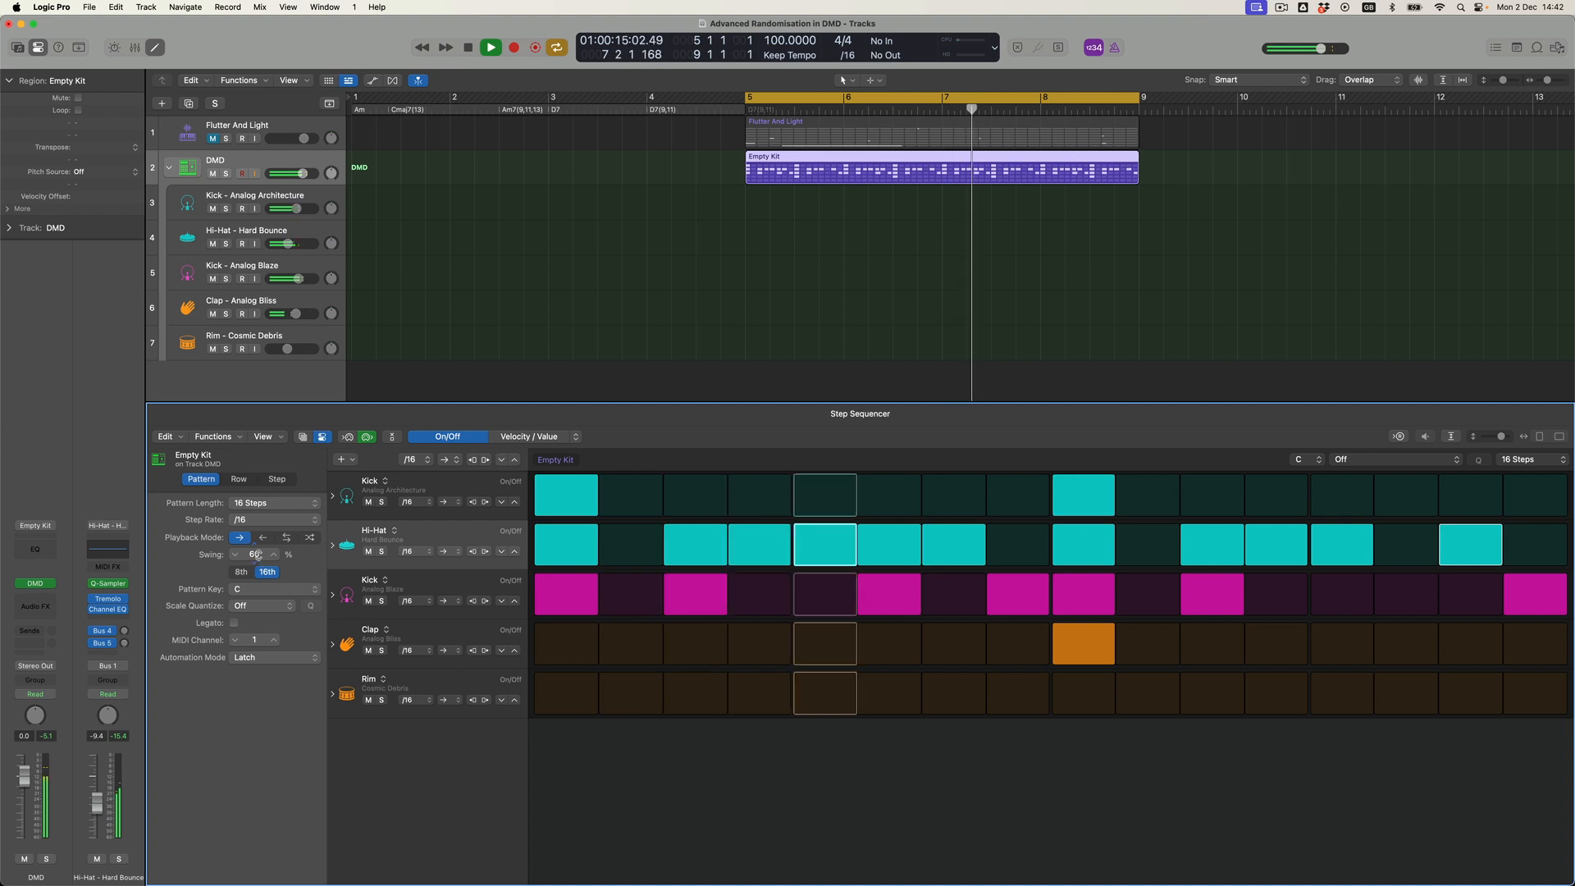
{"action": "left_click_drag", "start_coordinate": [257, 555], "coordinate": [258, 564]}
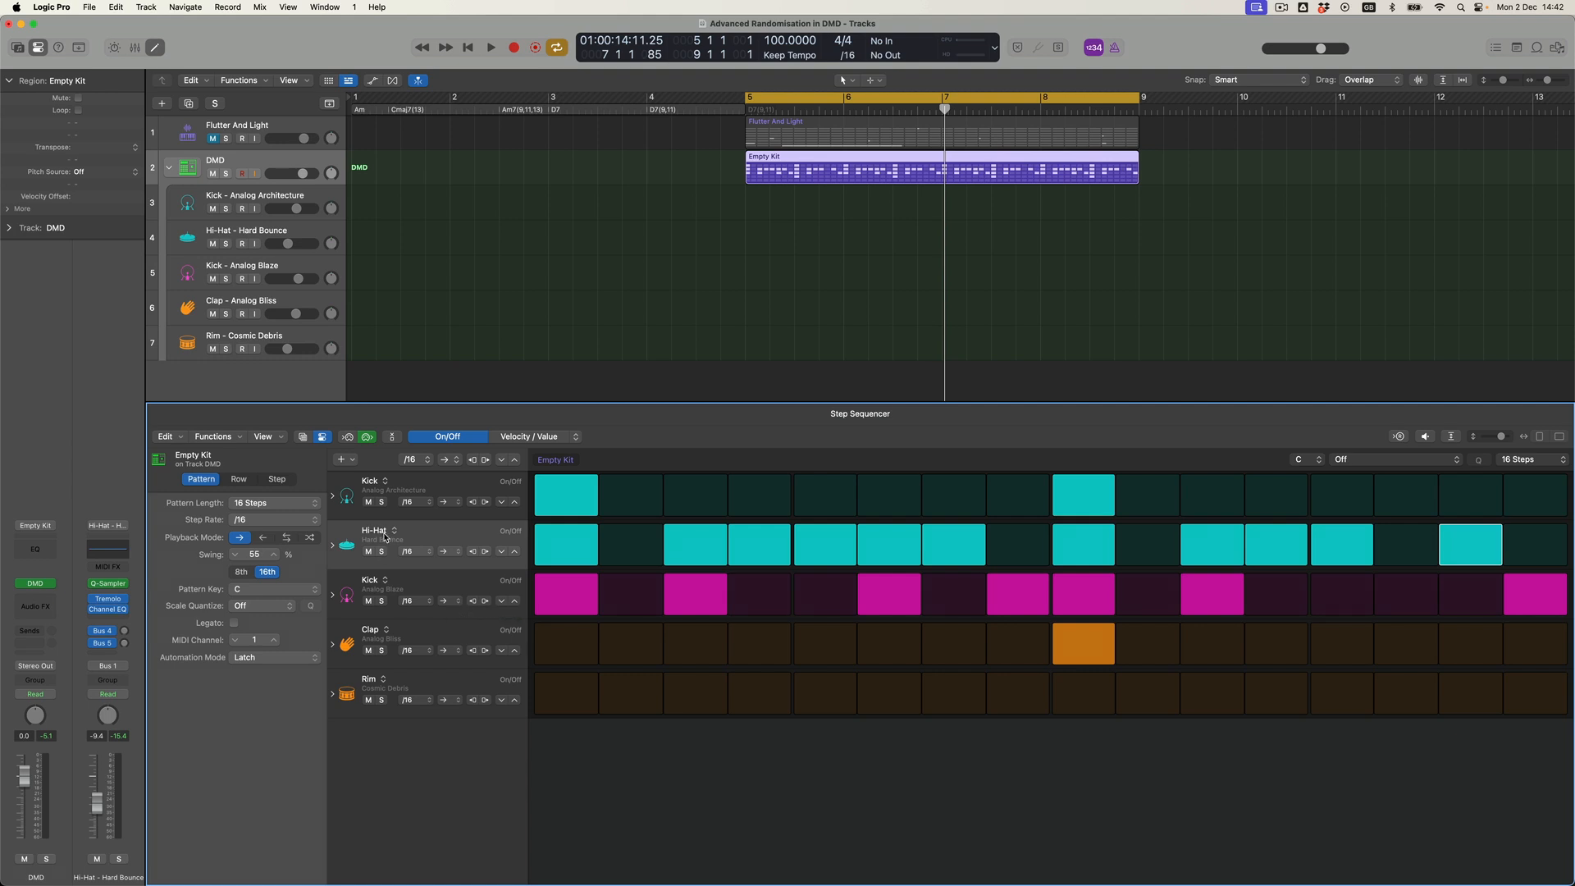
Set the Hi-Hat row's playback mode to ping-pong and audition the pattern
{"action": "left_click", "coordinate": [447, 552]}
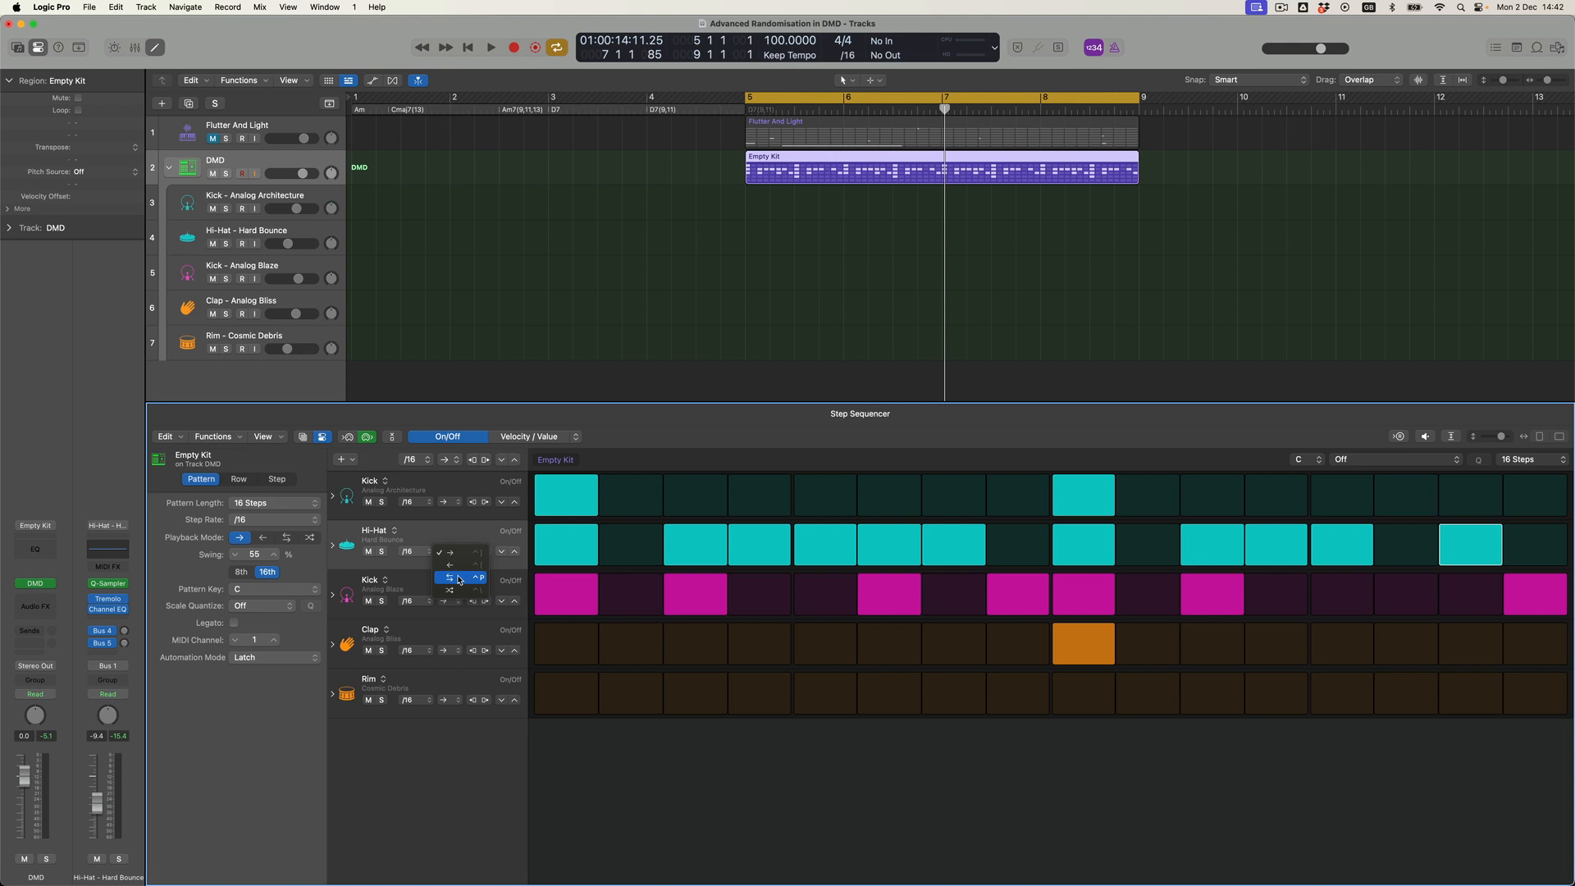
{"action": "left_click", "coordinate": [458, 579]}
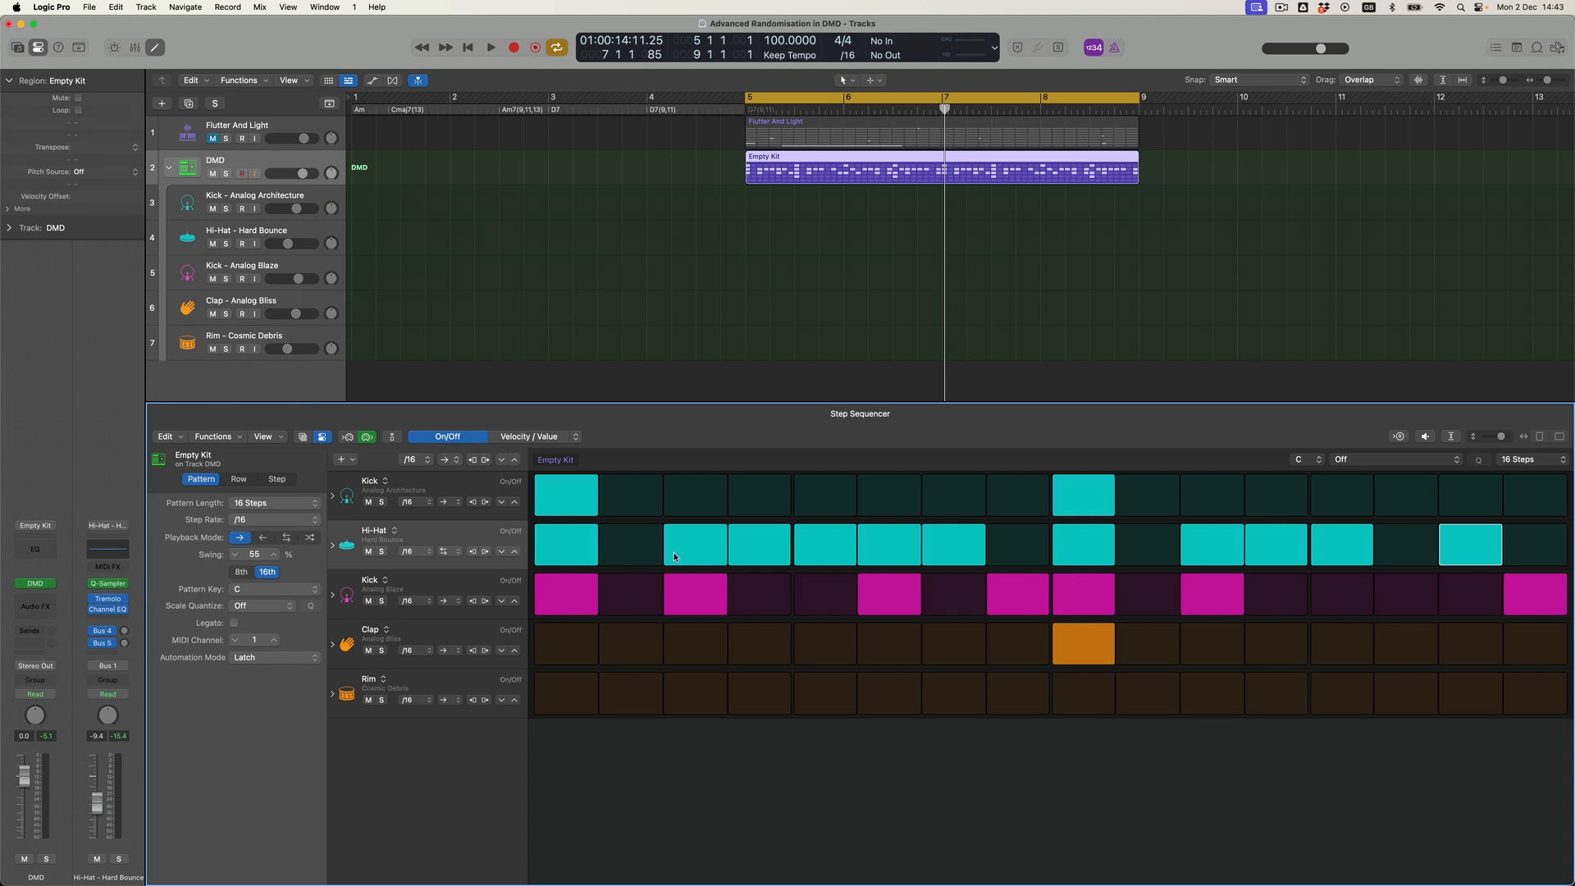
{"action": "key", "text": "space"}
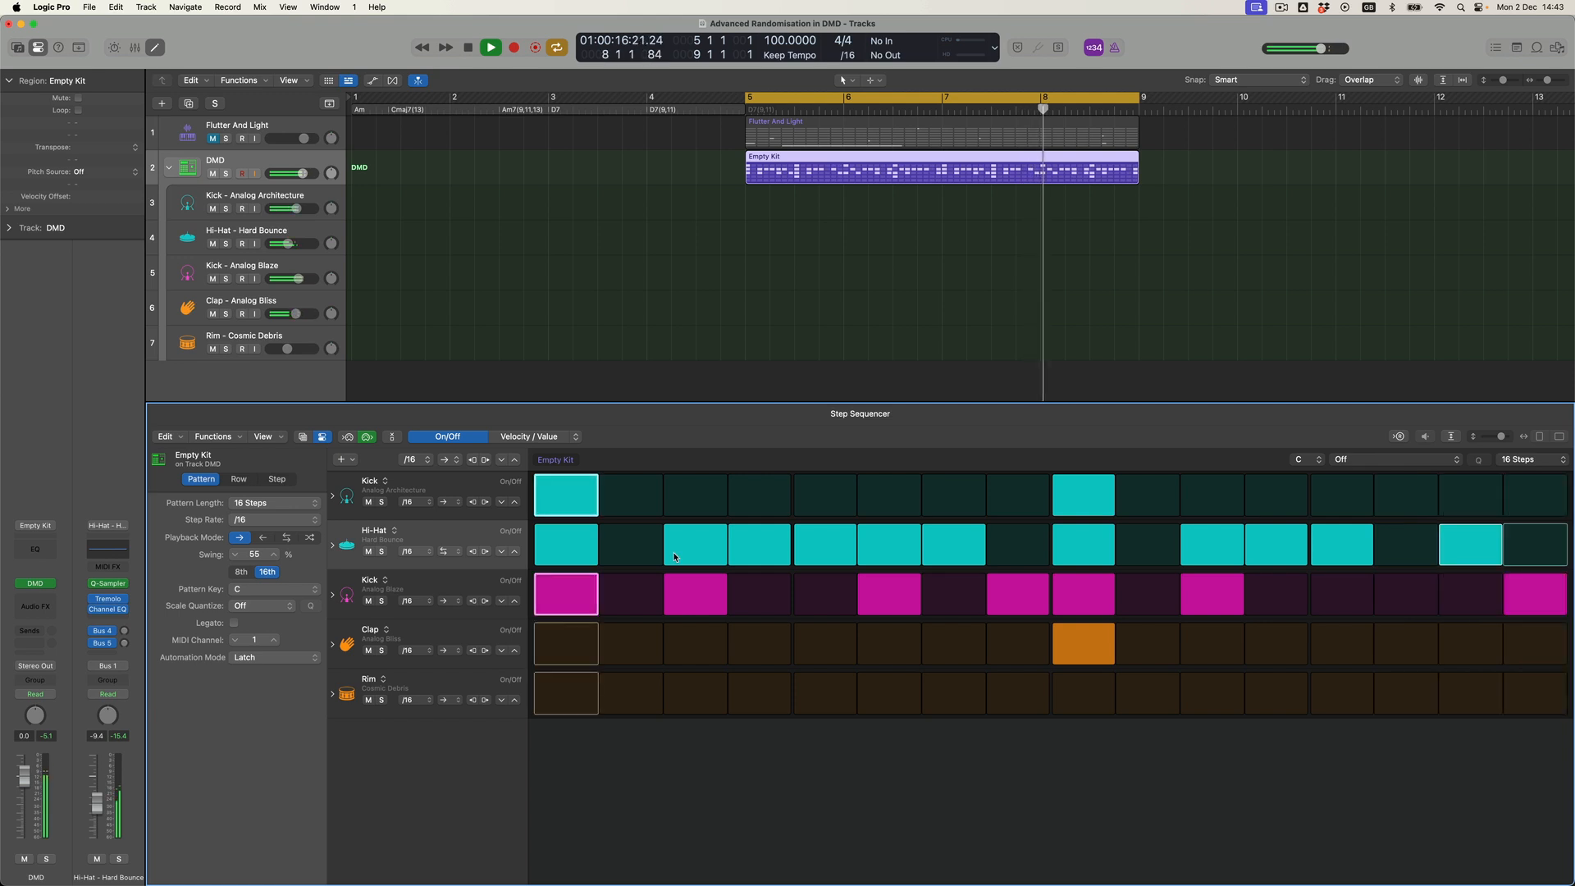
{"action": "key", "text": "space"}
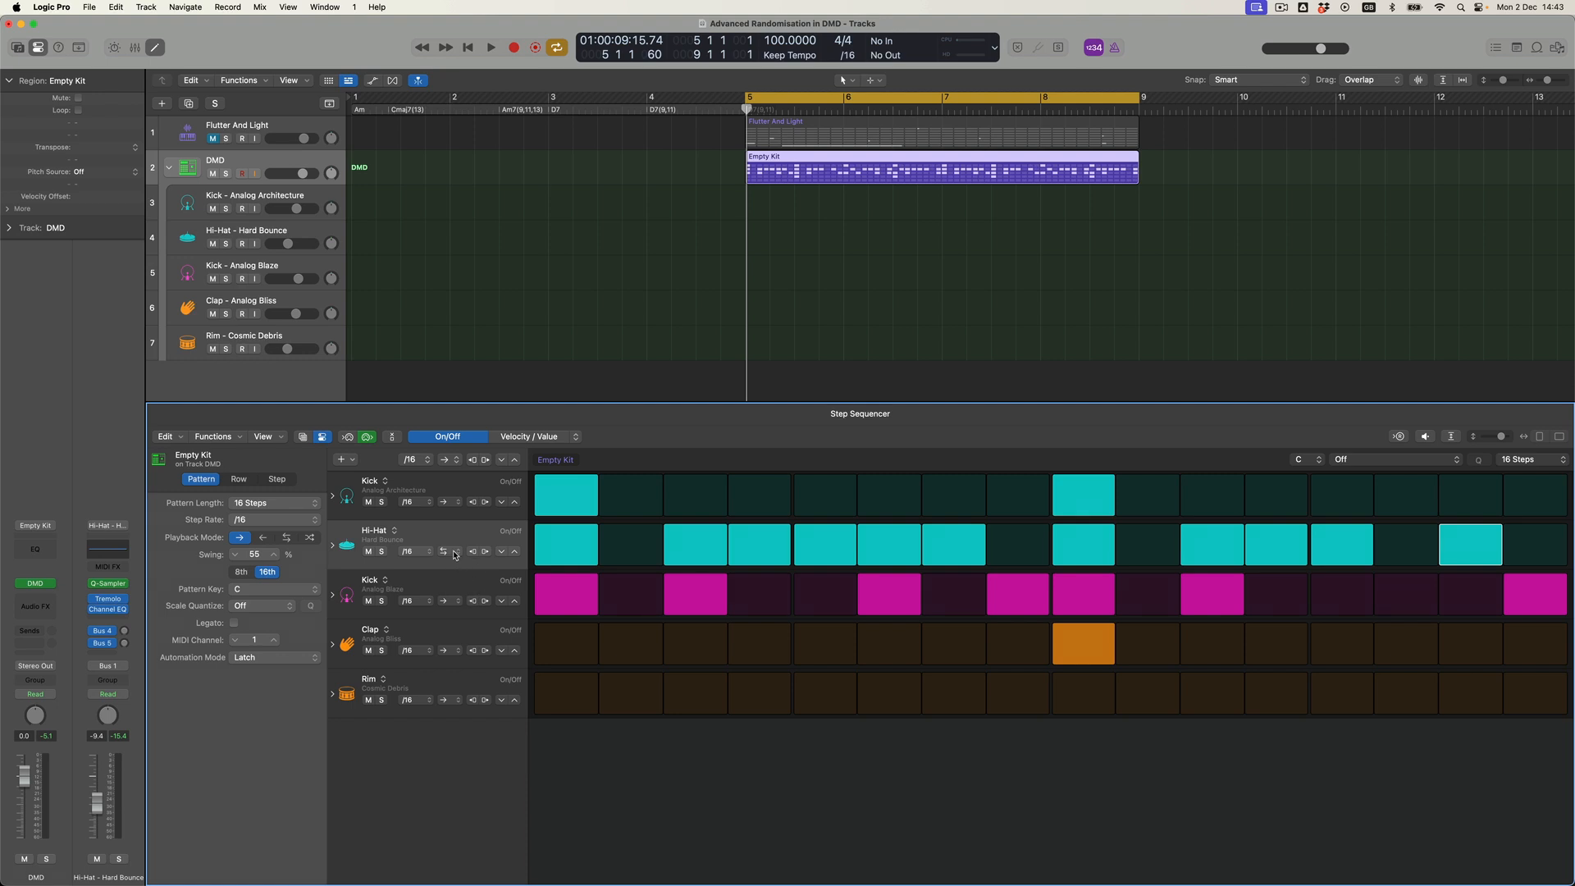
Set the Hi-Hat row's playback mode to random and play the pattern back
{"action": "left_click", "coordinate": [458, 552]}
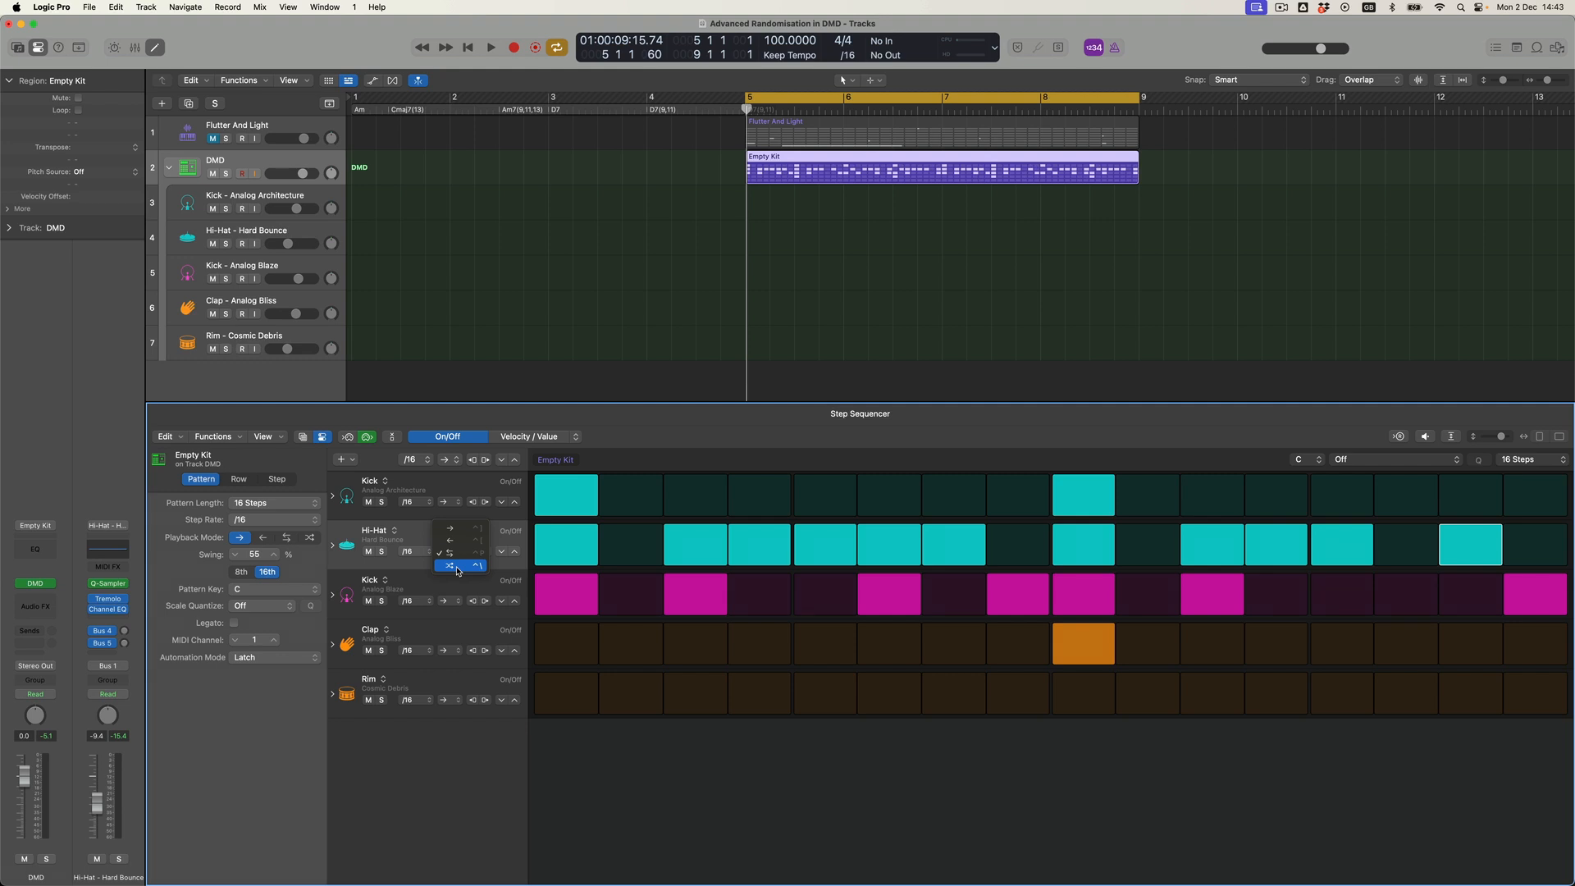
{"action": "left_click", "coordinate": [457, 568]}
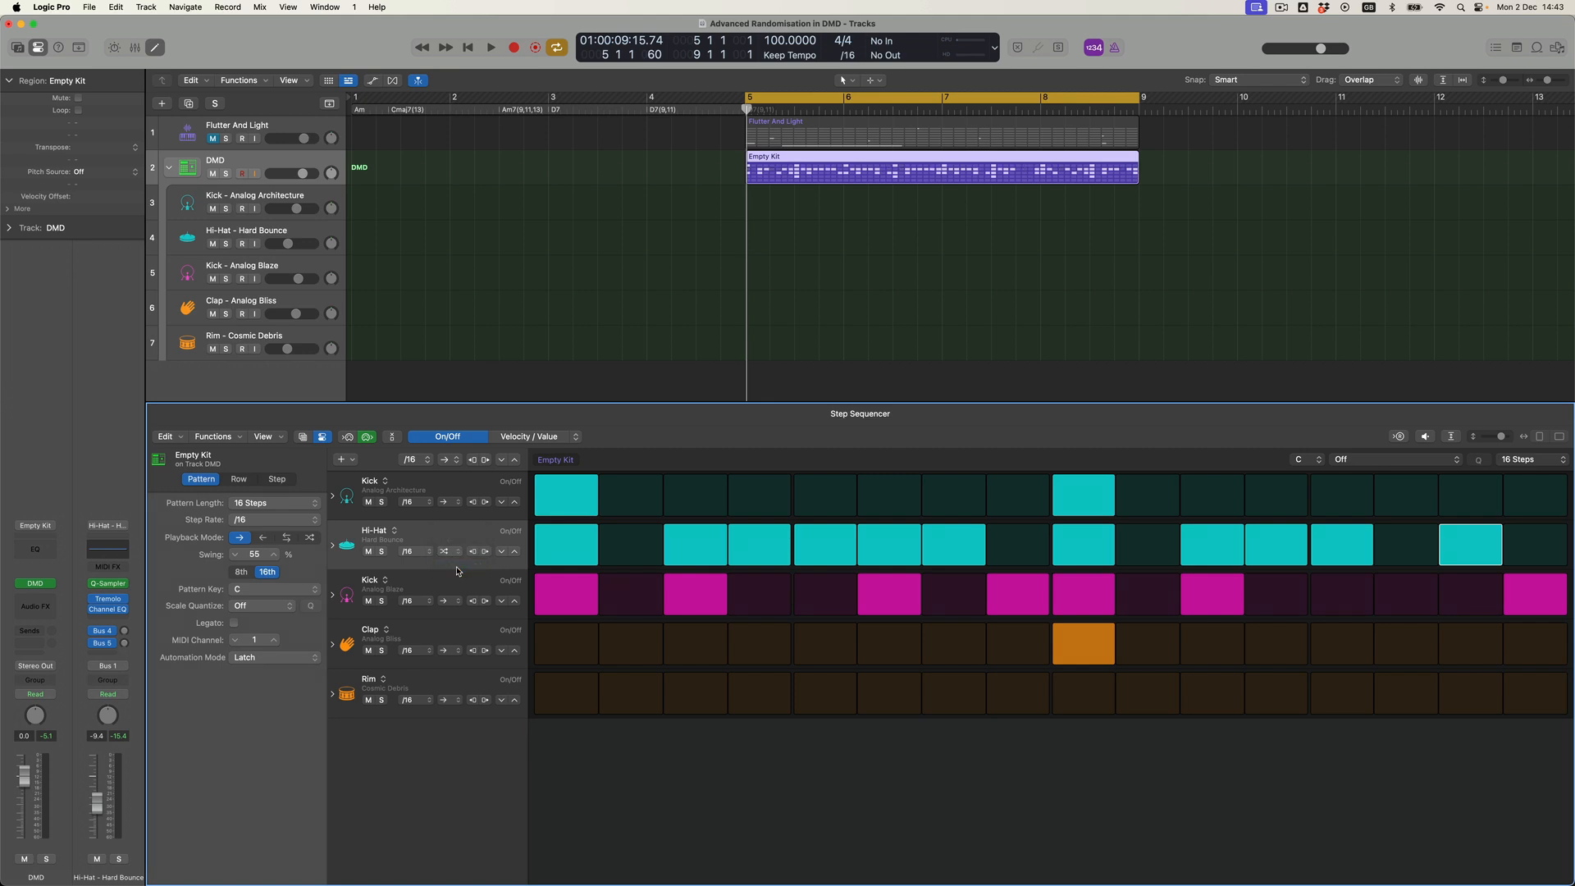
{"action": "key", "text": "space"}
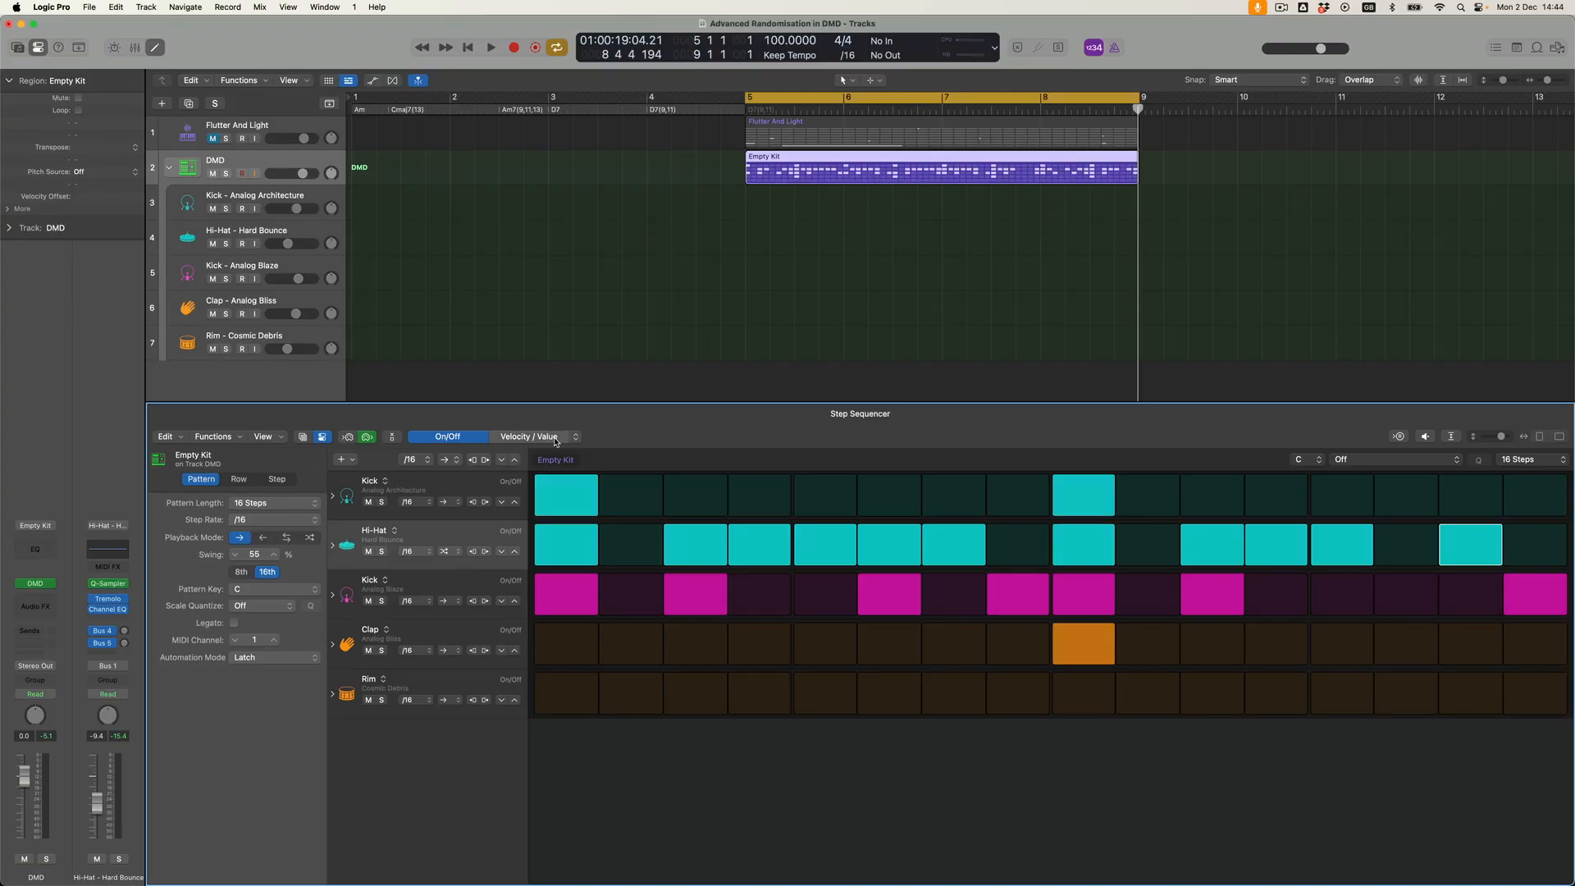
Vary the Hi-Hat velocities, set note repeats of 2 on Hi-Hat step 3 and 3 on step 11, and audition the pattern
{"action": "left_click", "coordinate": [555, 442]}
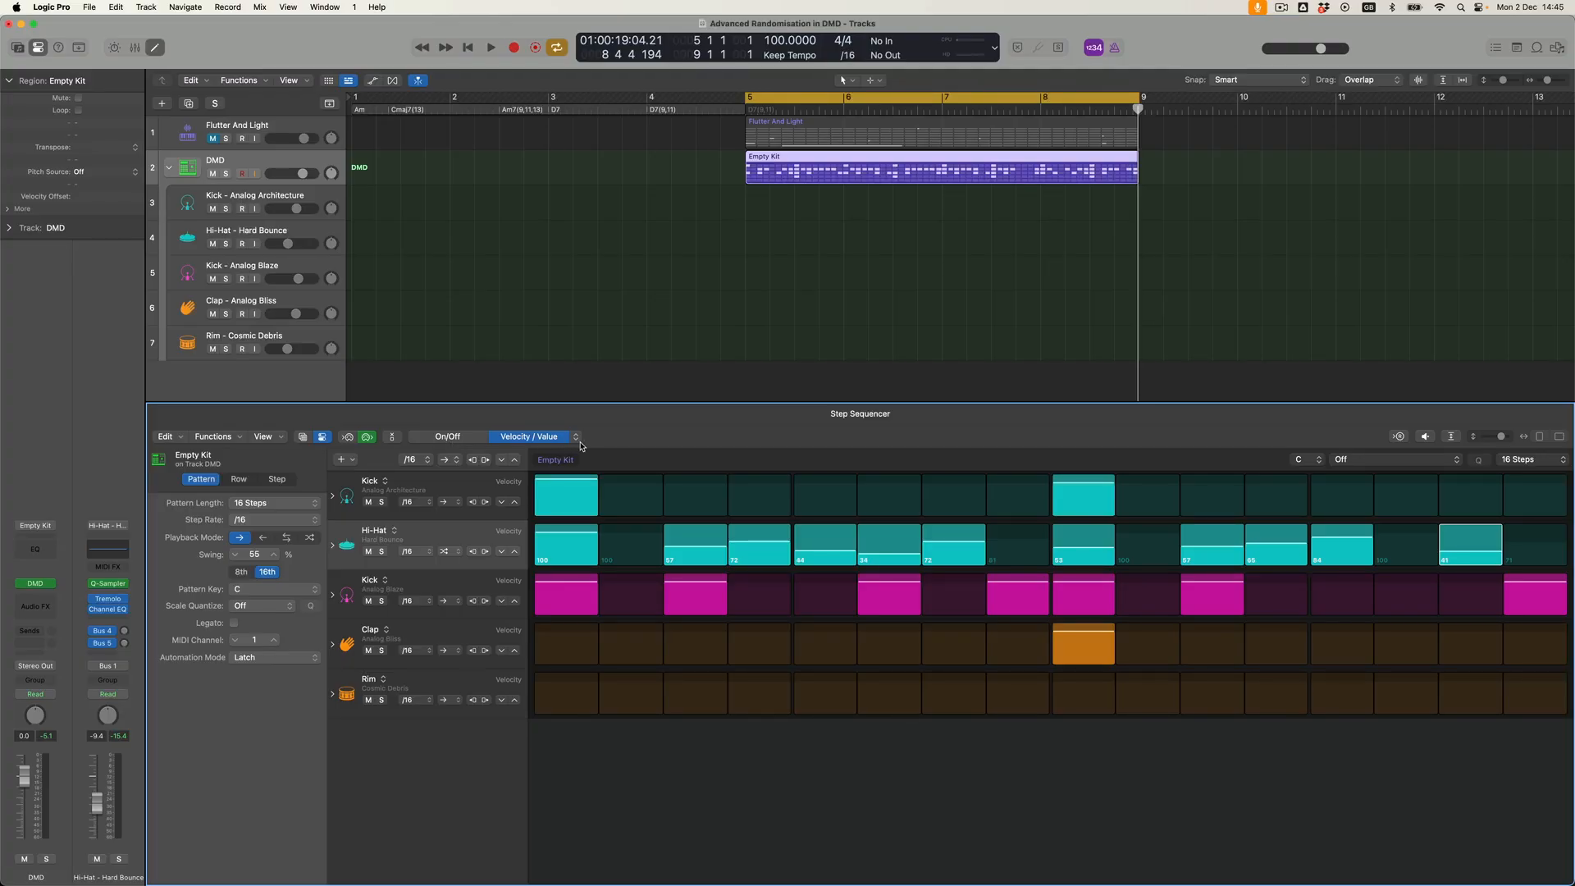
{"action": "left_click", "coordinate": [577, 437]}
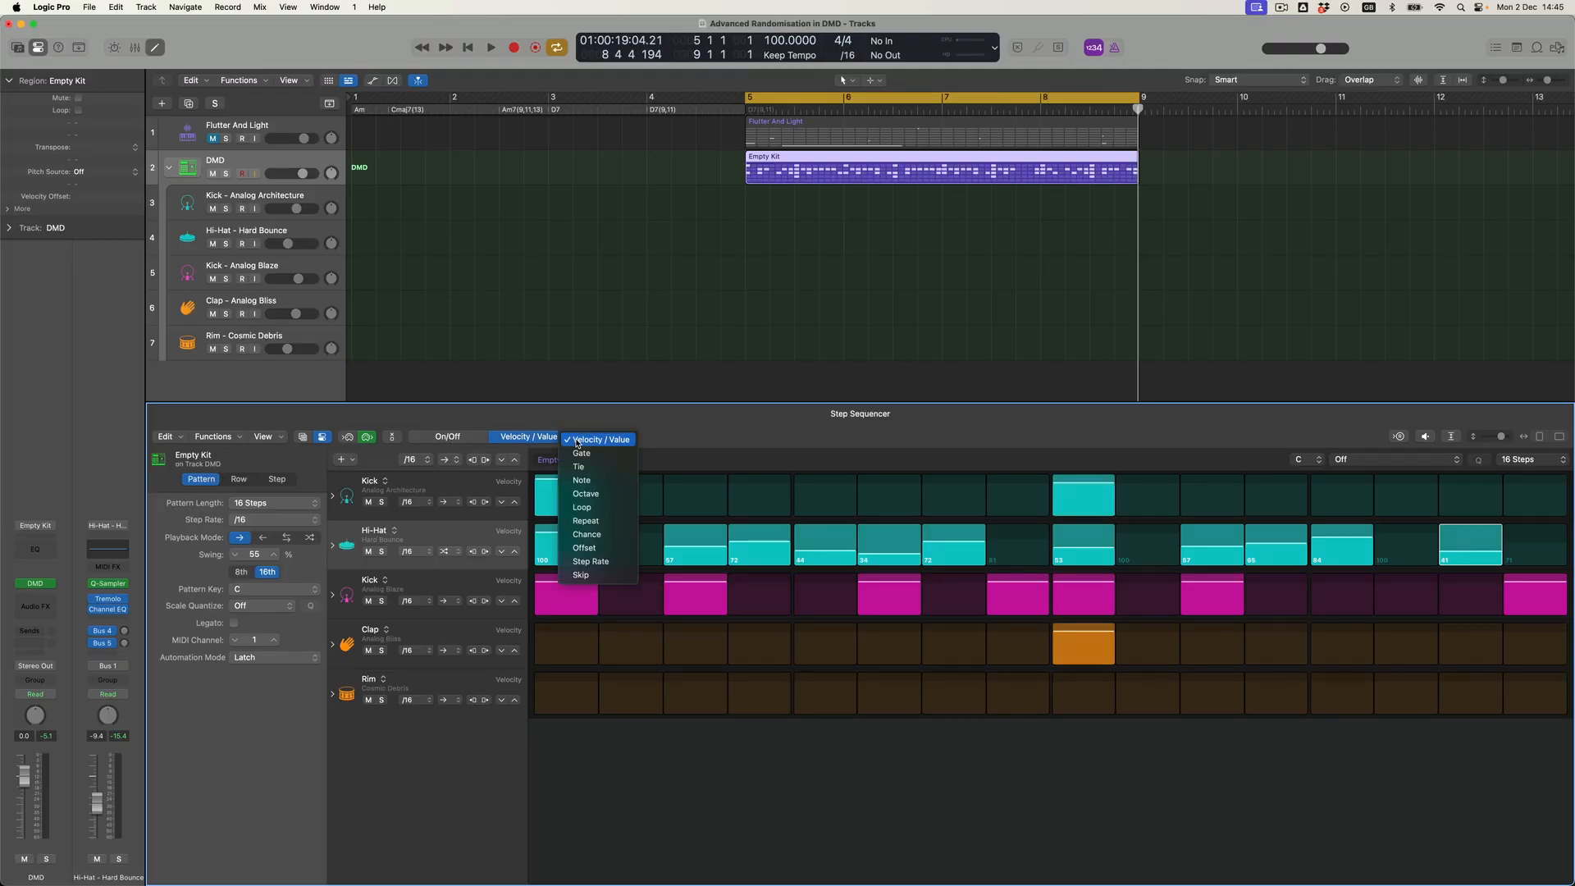
{"action": "left_click", "coordinate": [586, 521]}
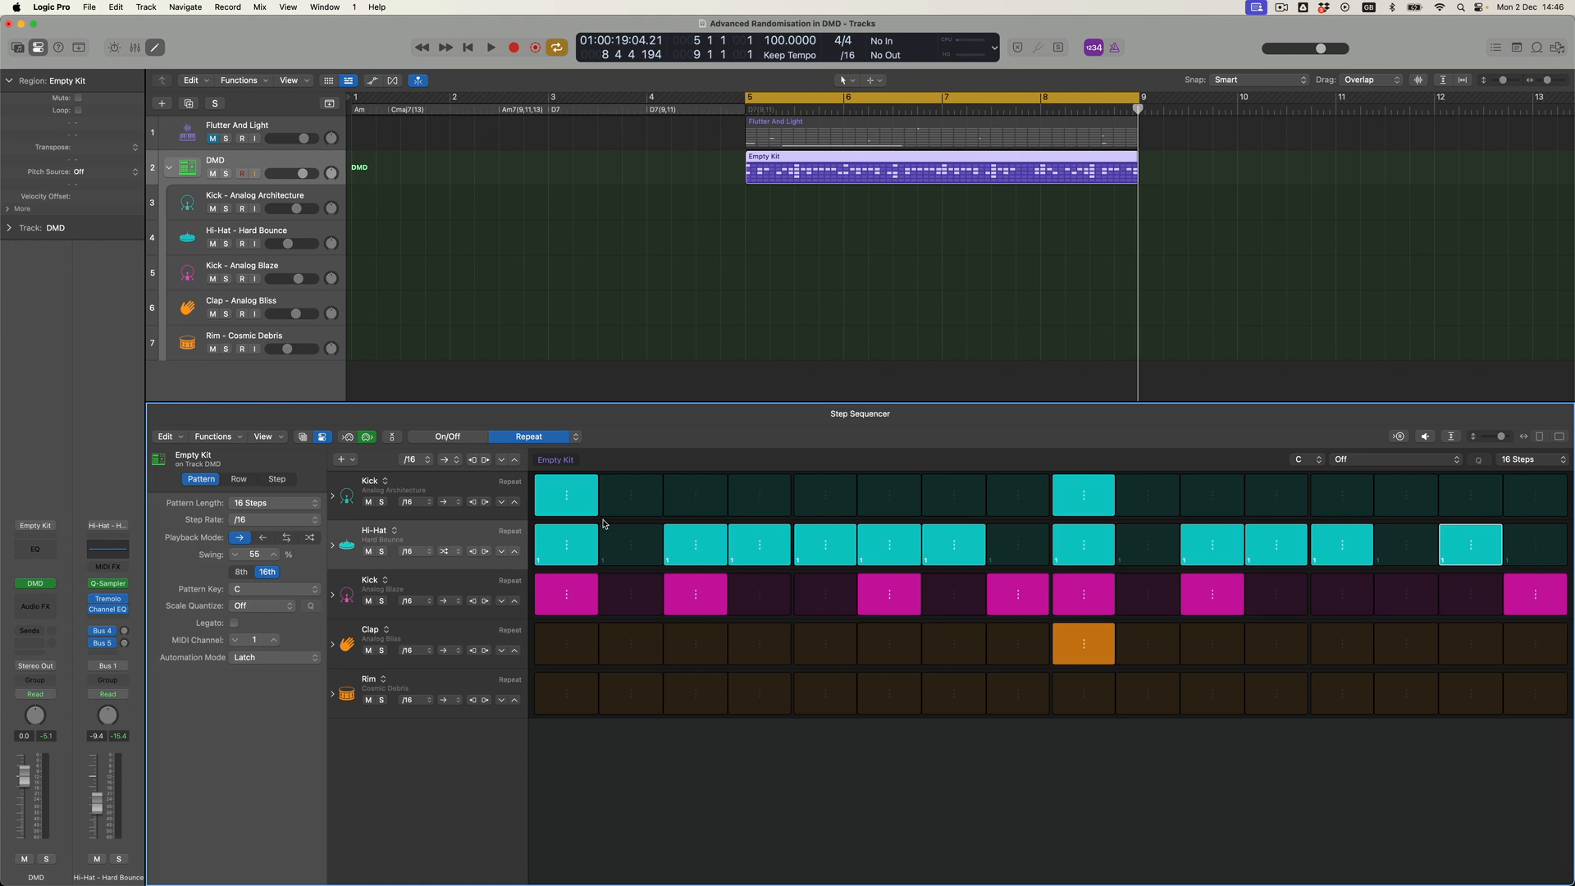
{"action": "left_click_drag", "start_coordinate": [708, 548], "coordinate": [708, 548]}
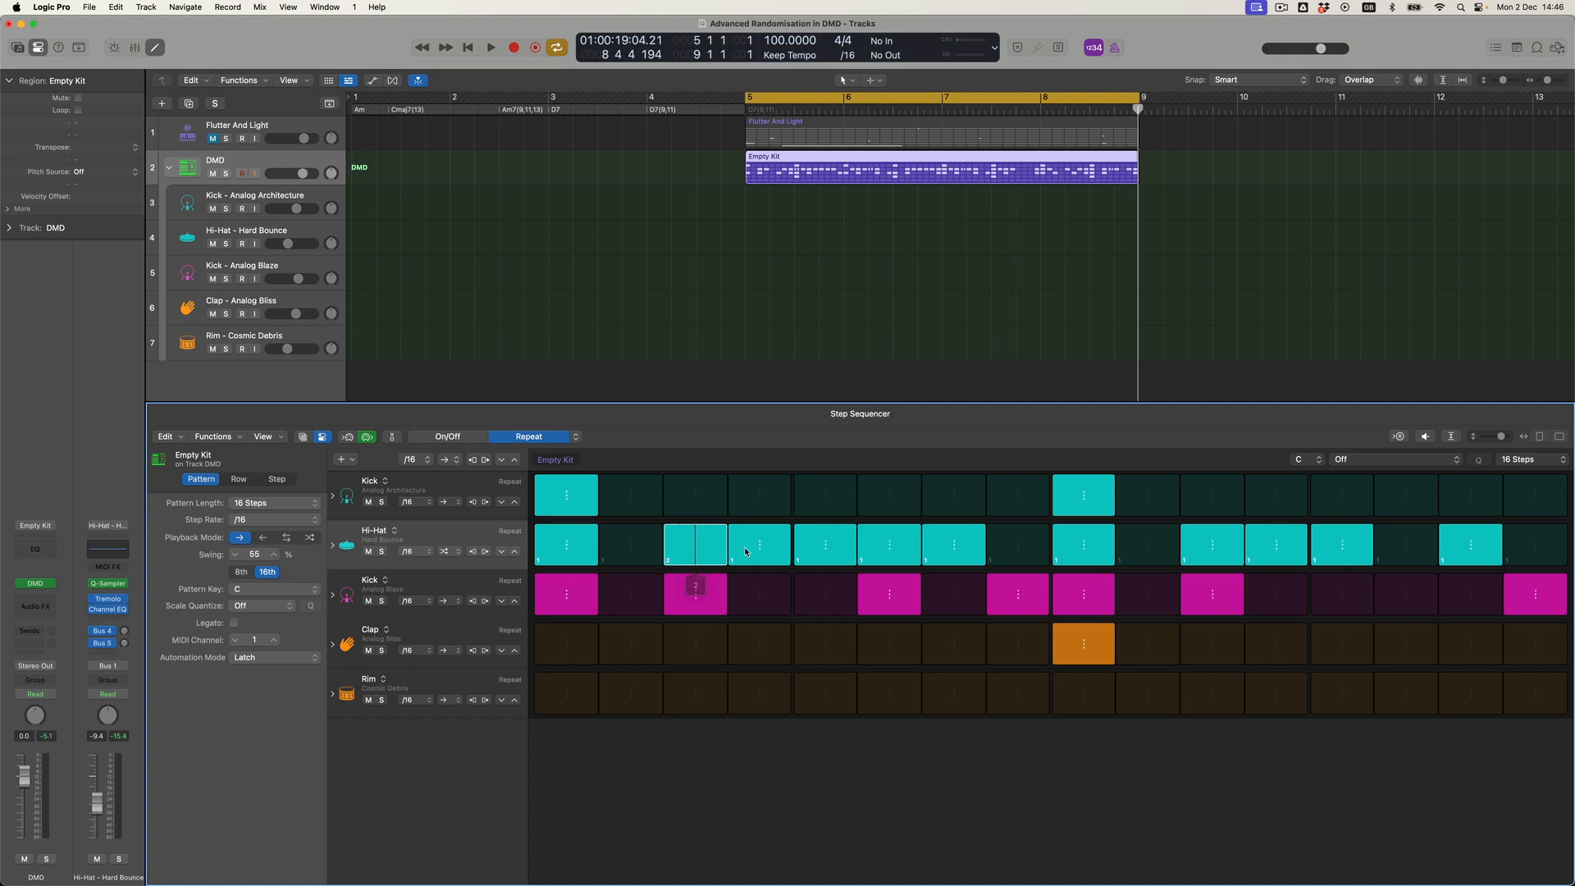
{"action": "left_click_drag", "start_coordinate": [1228, 547], "coordinate": [1228, 558]}
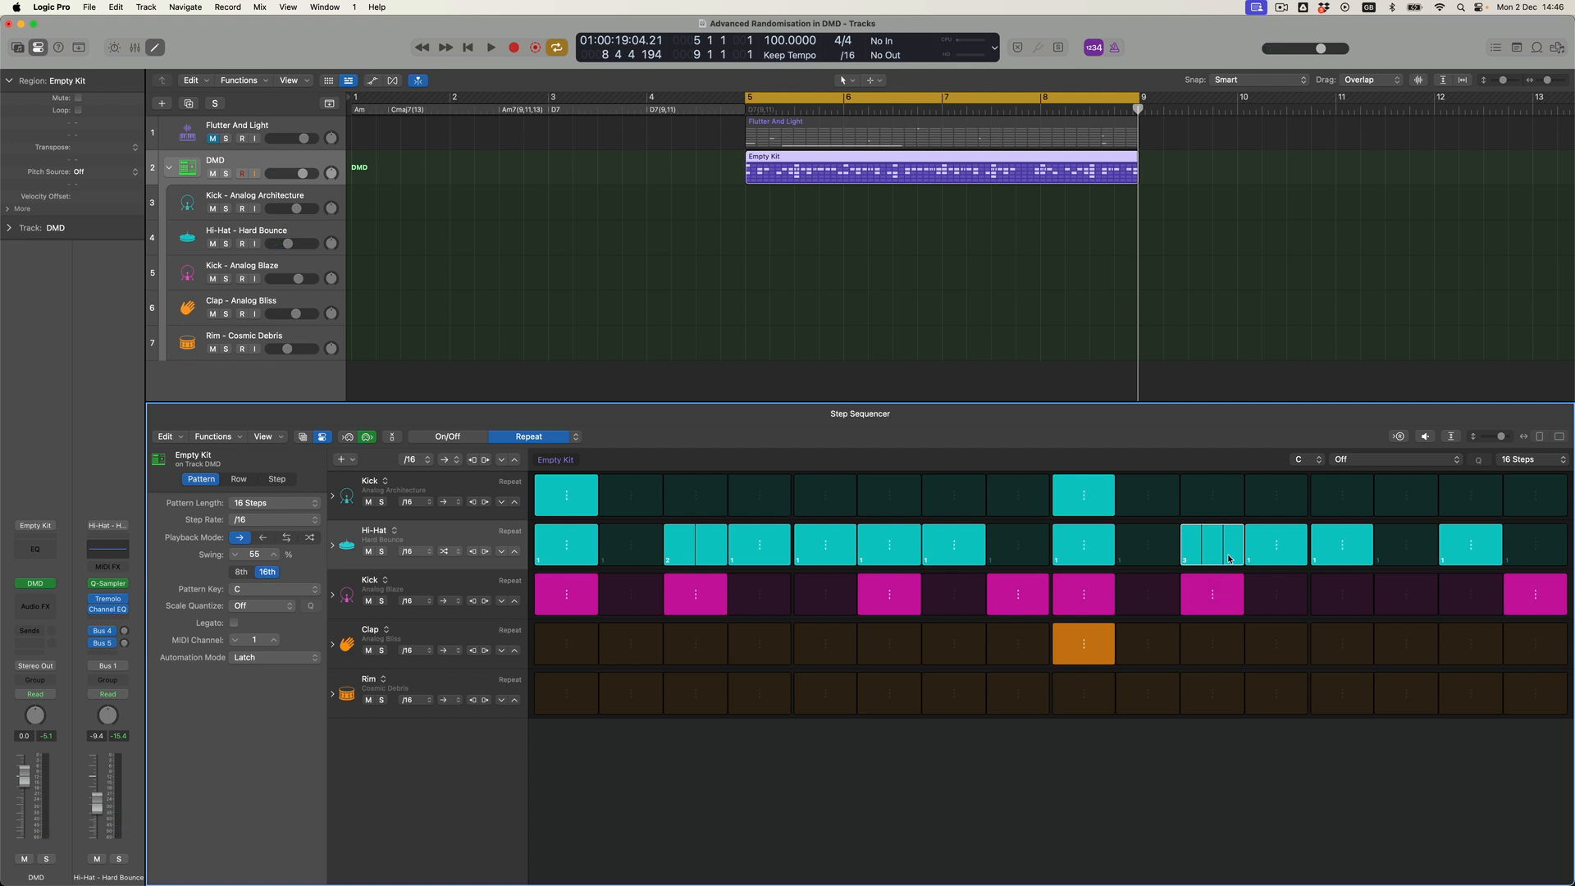
{"action": "key", "text": "space"}
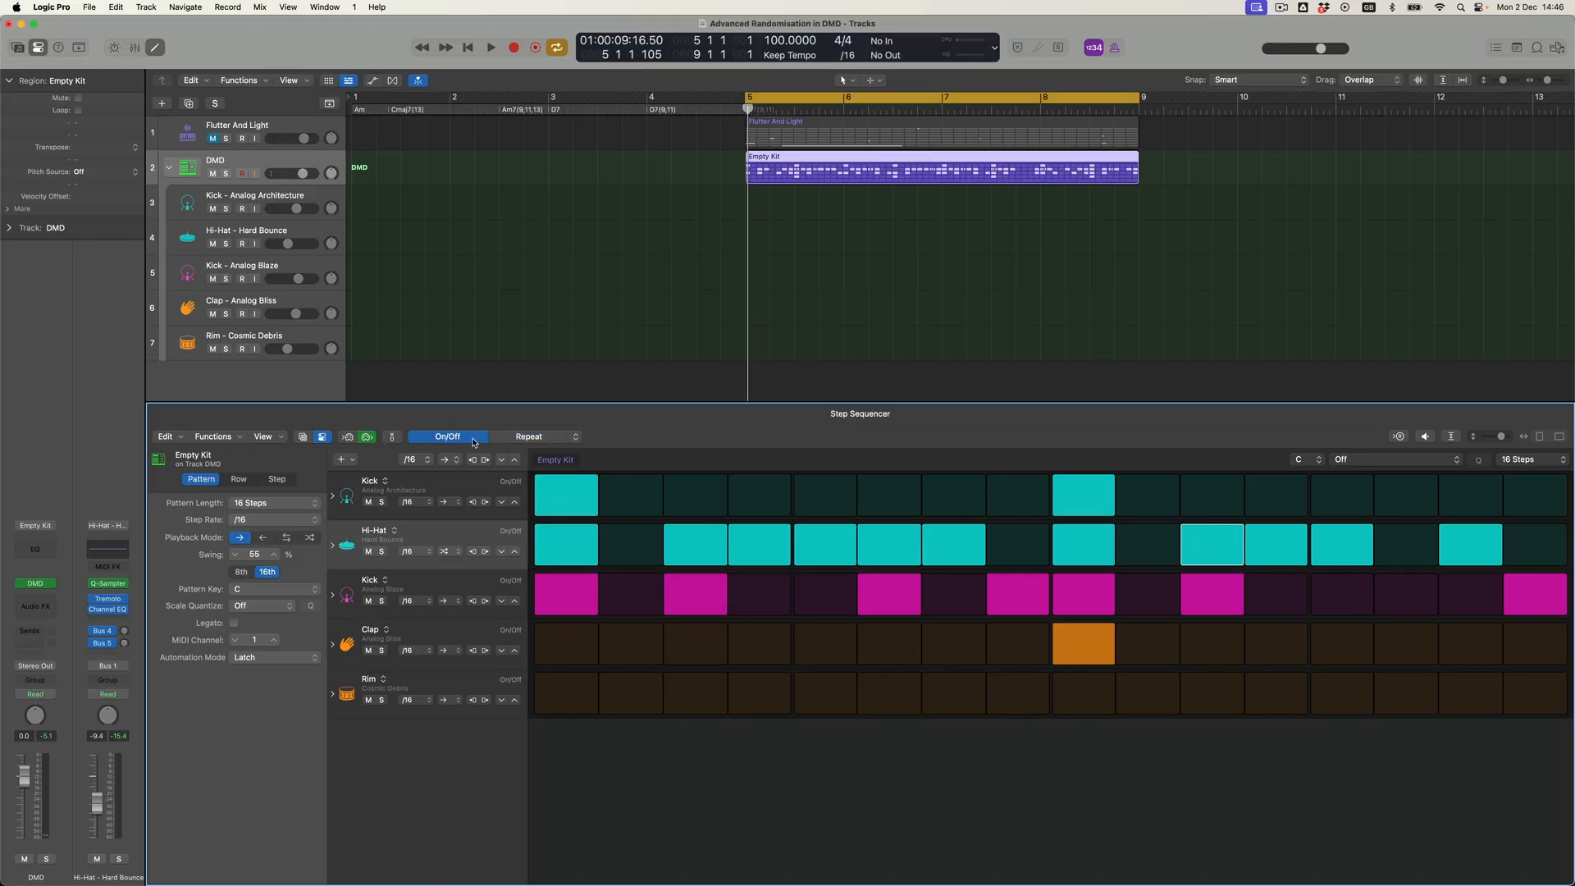
Set the Kick Analog Blaze row's playback mode to ping-pong
{"action": "left_click", "coordinate": [456, 603]}
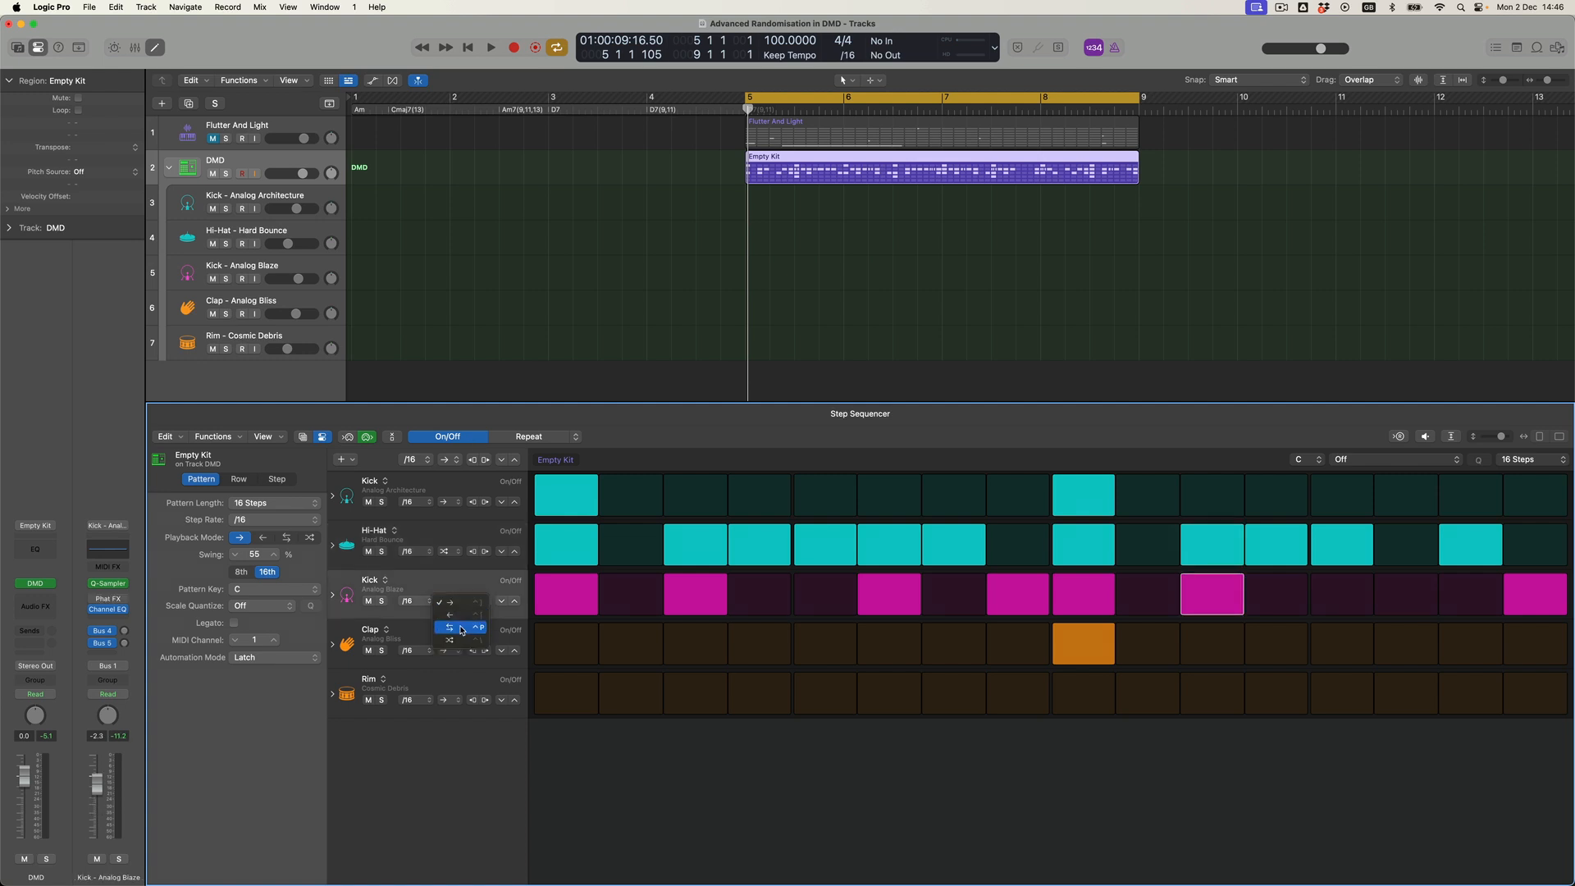
{"action": "left_click", "coordinate": [451, 628]}
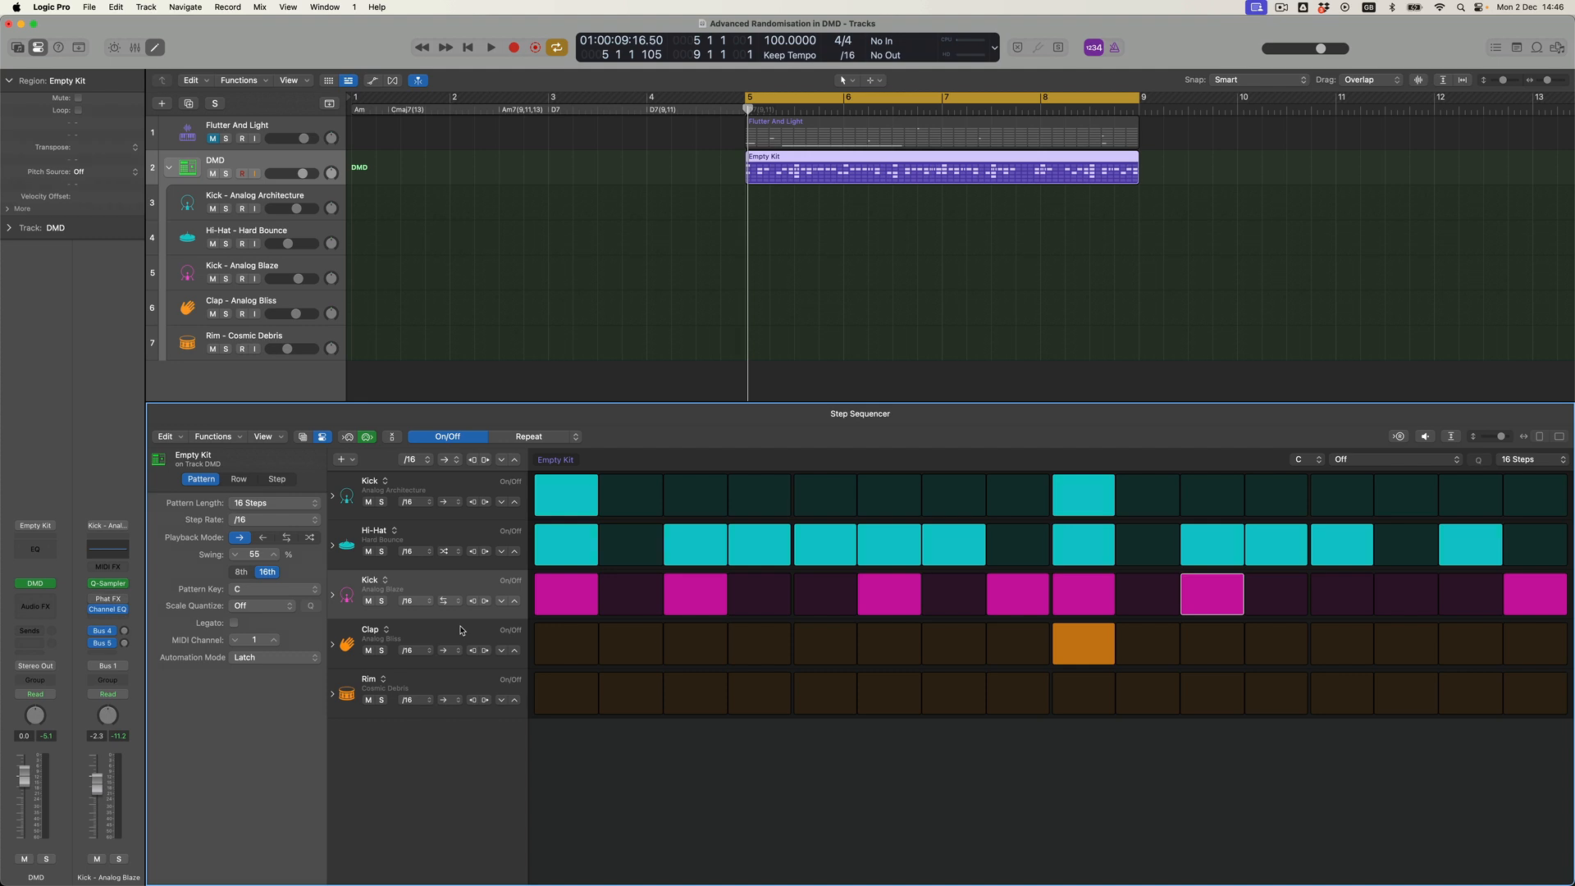
Program the Rim row with active steps 1, 2, 4, 6, 7, 9, 10, 12, 13 and 15, leaving step 5 off
{"action": "left_click", "coordinate": [572, 684]}
{"action": "left_click", "coordinate": [641, 699]}
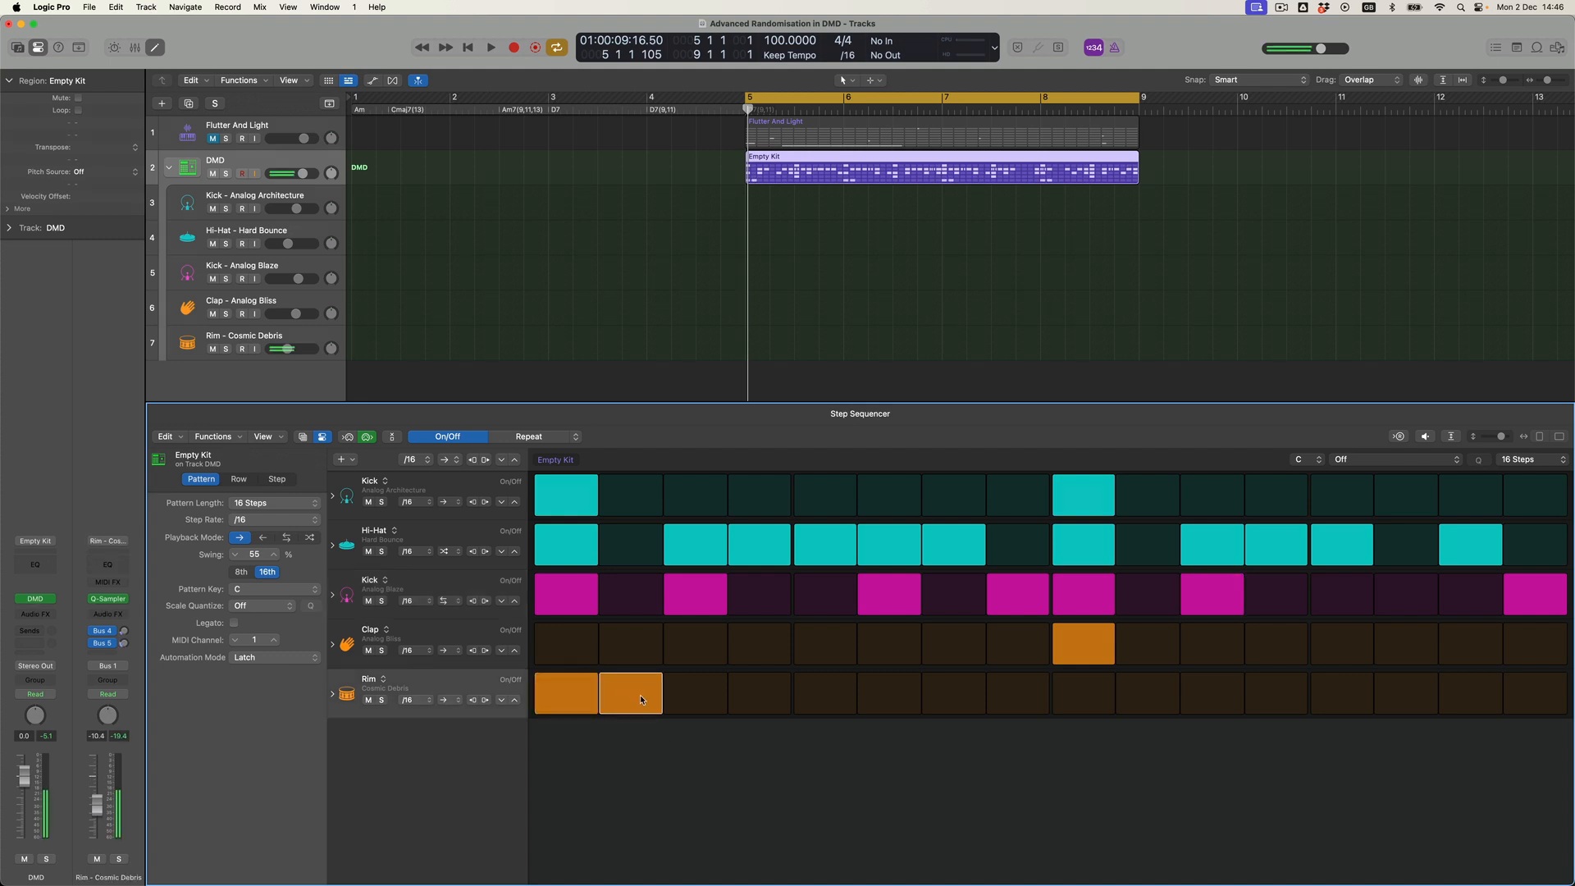
{"action": "left_click", "coordinate": [746, 699]}
{"action": "left_click", "coordinate": [825, 704]}
{"action": "left_click", "coordinate": [895, 704]}
{"action": "left_click", "coordinate": [958, 702]}
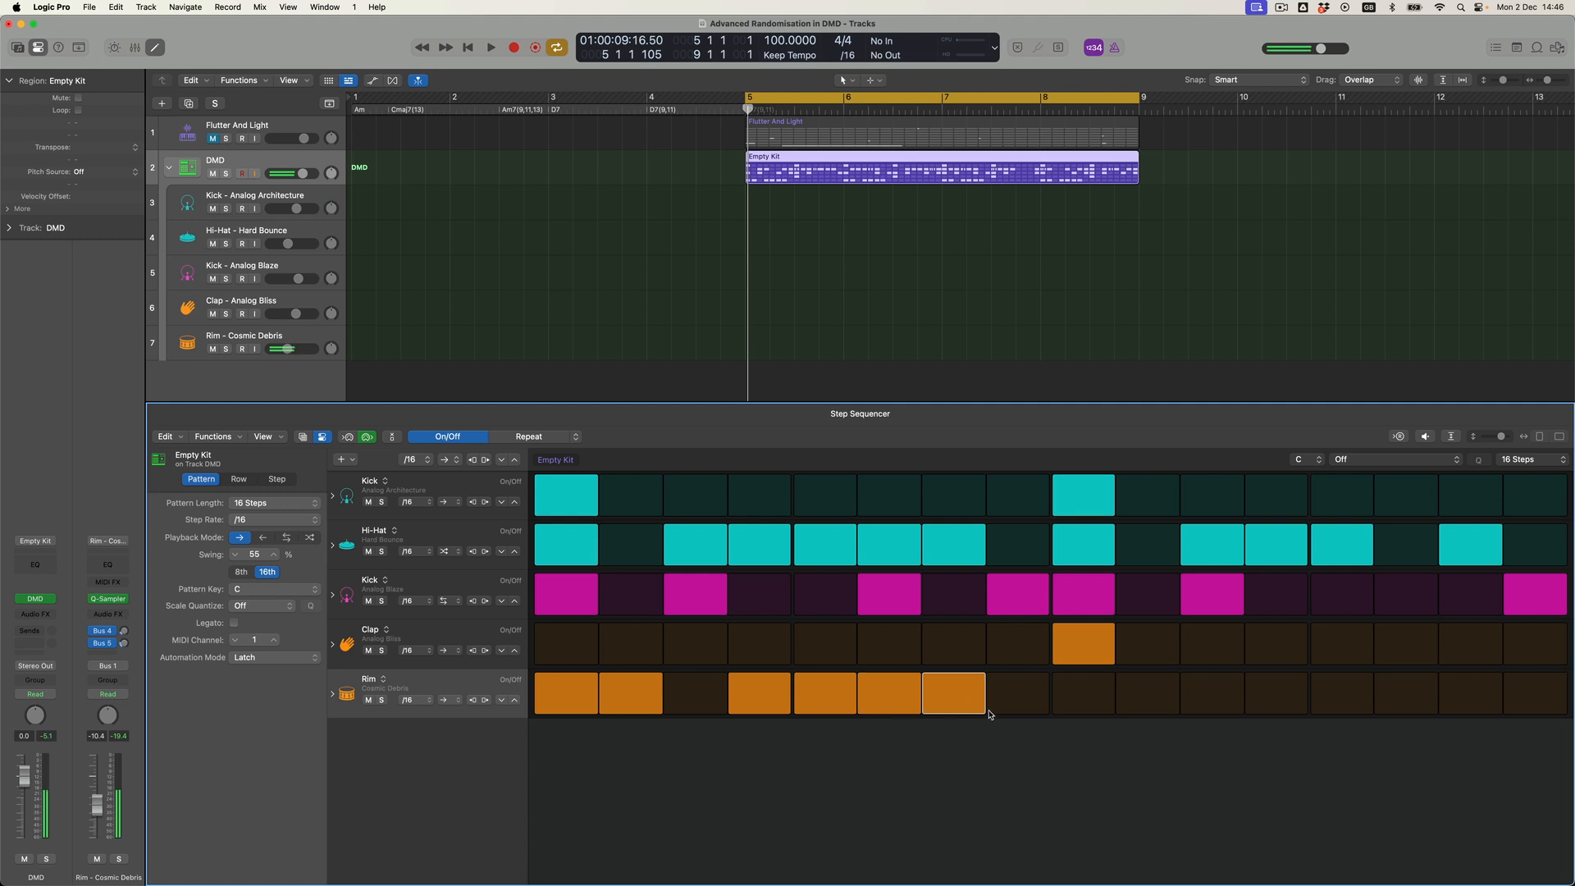
{"action": "left_click", "coordinate": [1109, 696]}
{"action": "left_click", "coordinate": [1166, 697]}
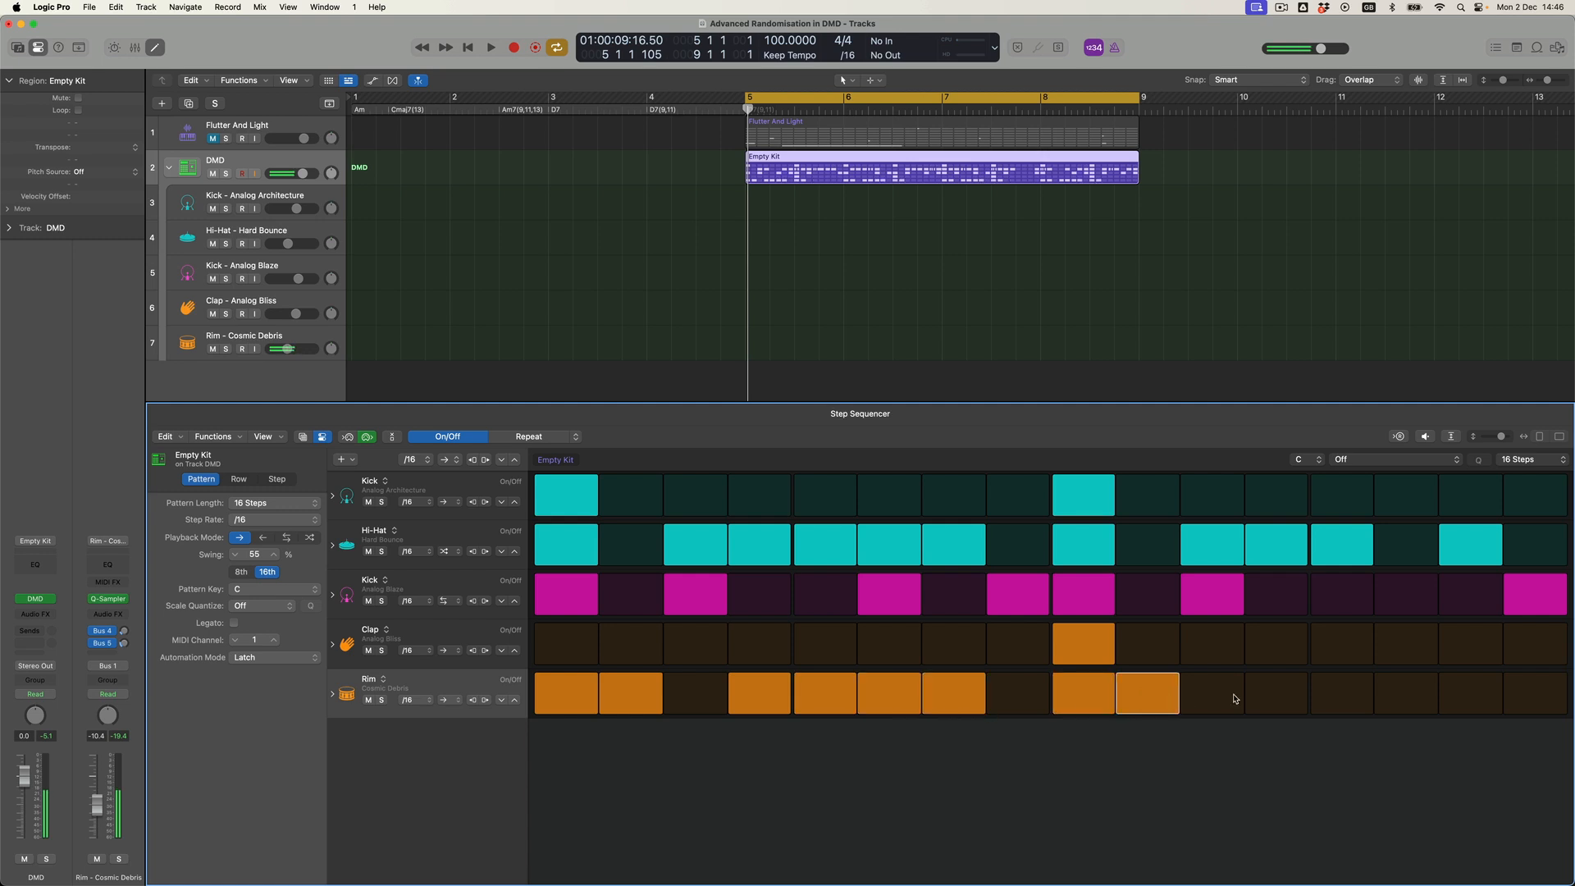
{"action": "left_click", "coordinate": [1294, 696]}
{"action": "left_click", "coordinate": [1361, 698]}
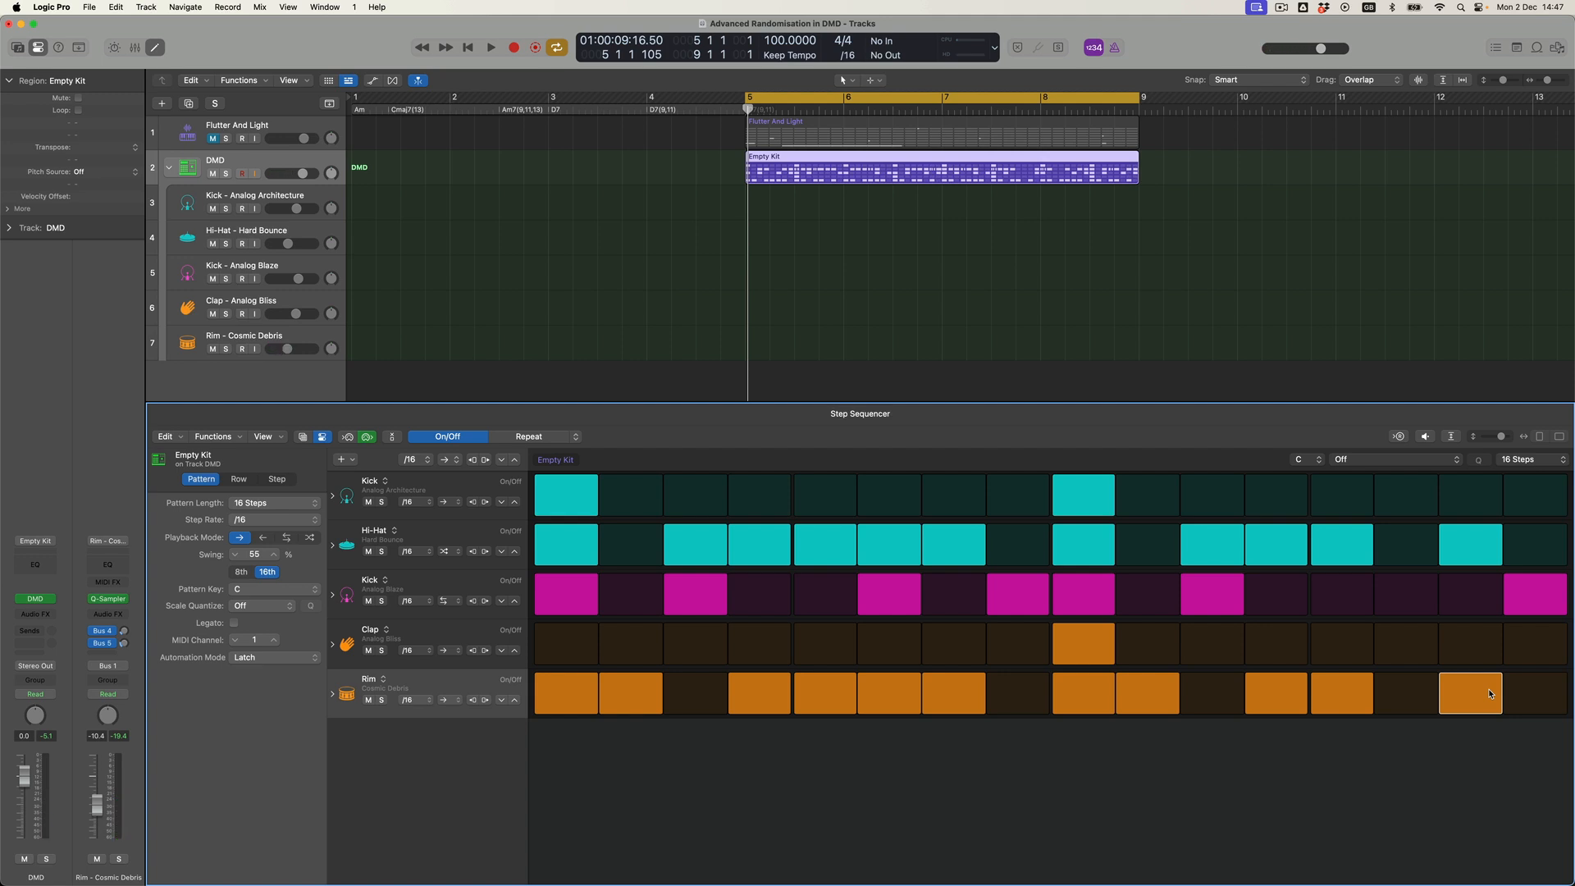
{"action": "left_click", "coordinate": [825, 701]}
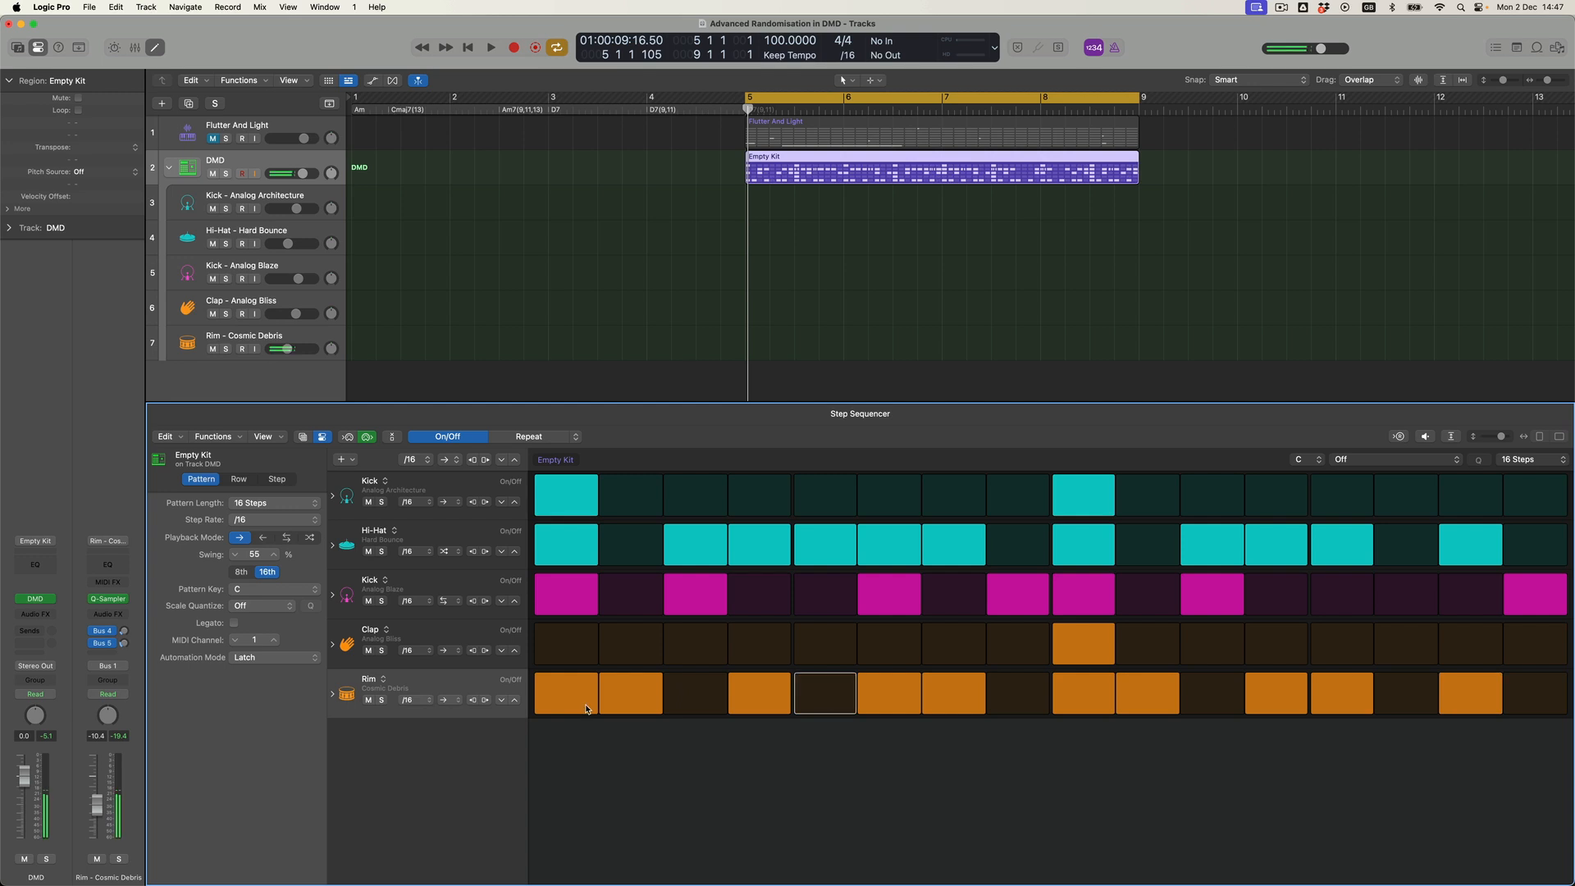
Turn off Rim step 9 and vary the Rim row's velocities, with step 12 at 44 and step 13 at 79
{"action": "left_click", "coordinate": [1084, 702]}
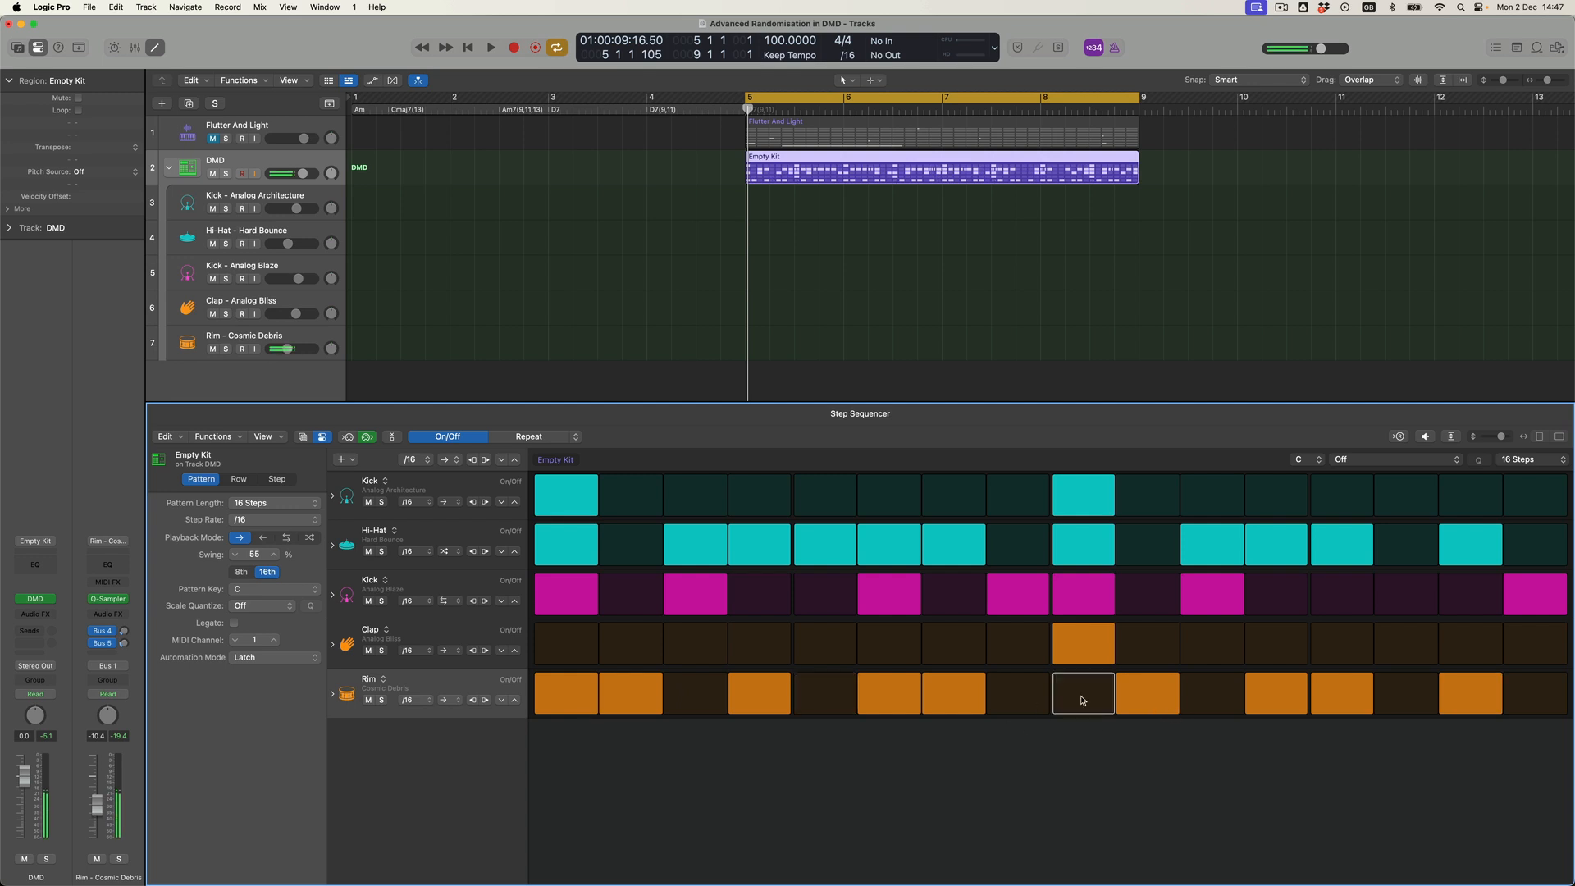
{"action": "left_click", "coordinate": [561, 443]}
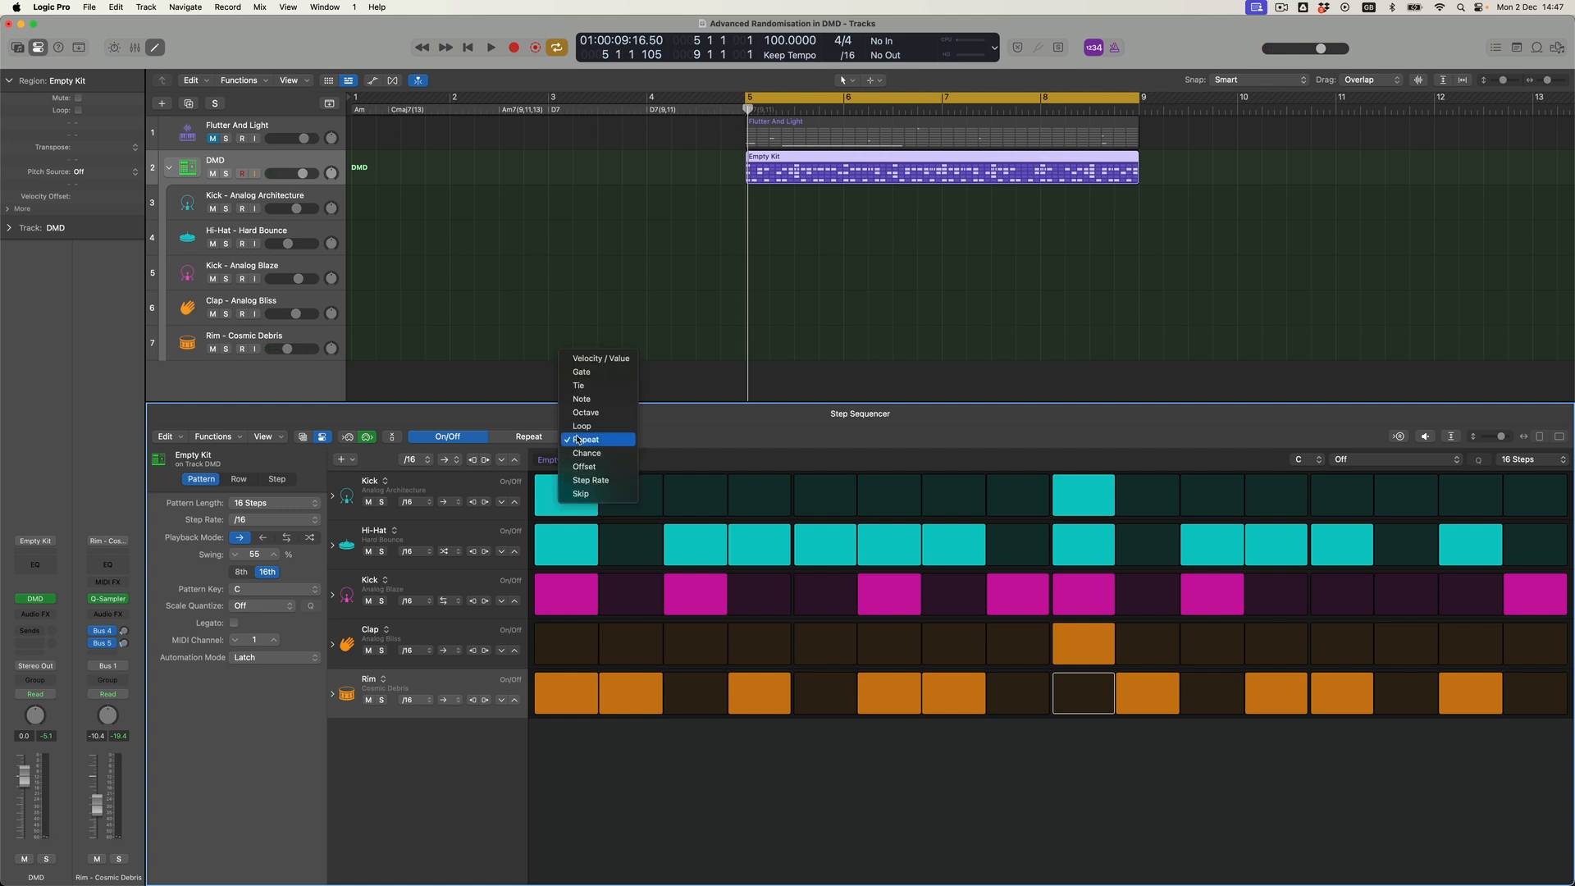
{"action": "left_click", "coordinate": [616, 360]}
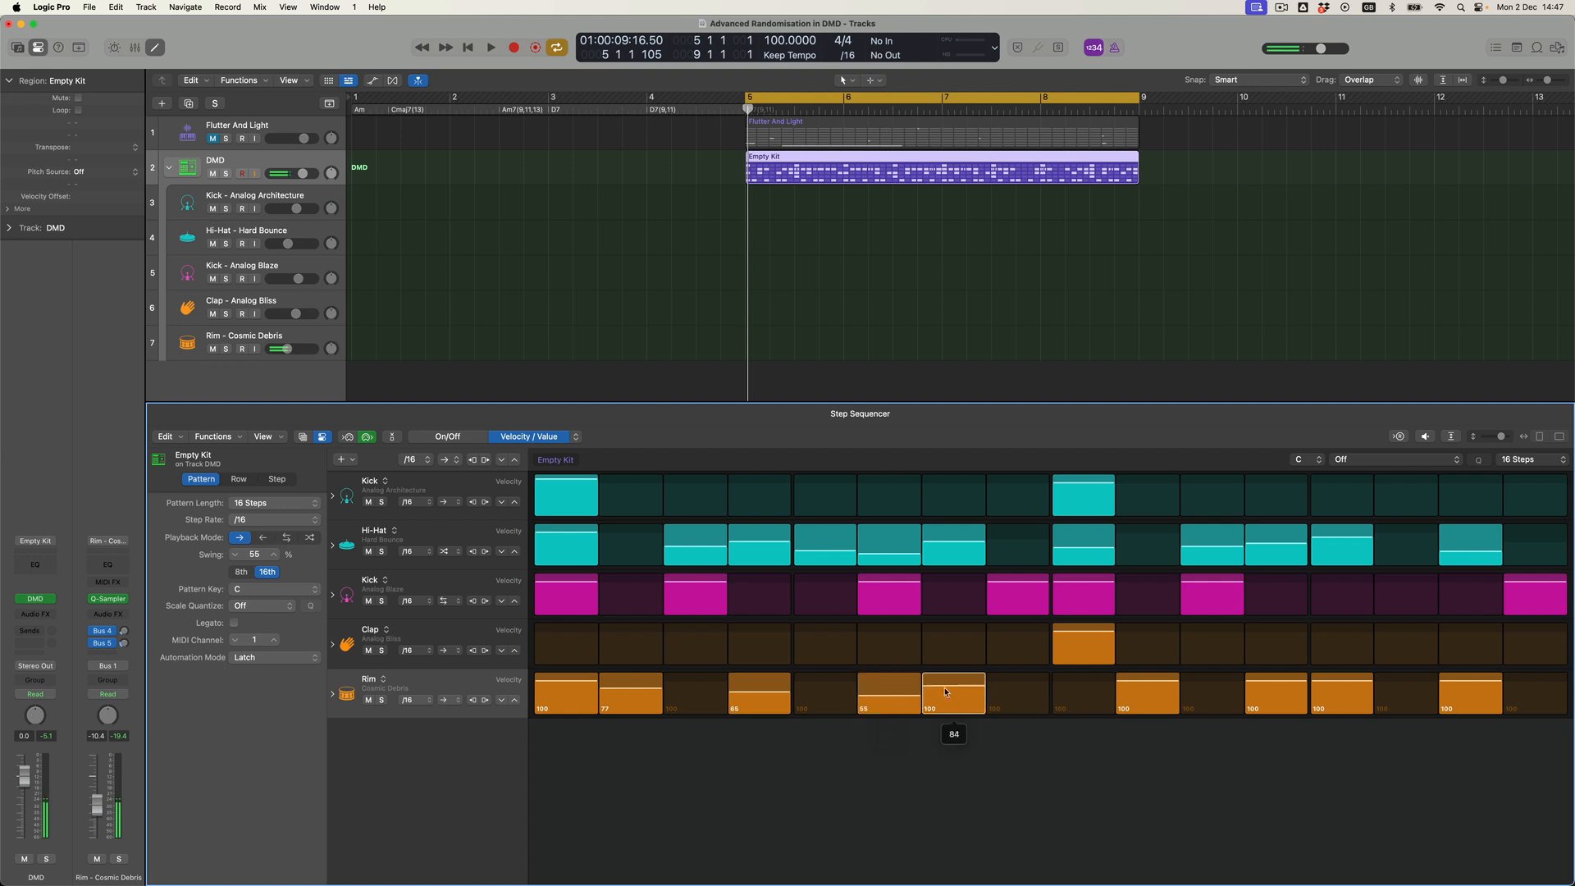
{"action": "left_click_drag", "start_coordinate": [1264, 693], "coordinate": [1271, 734]}
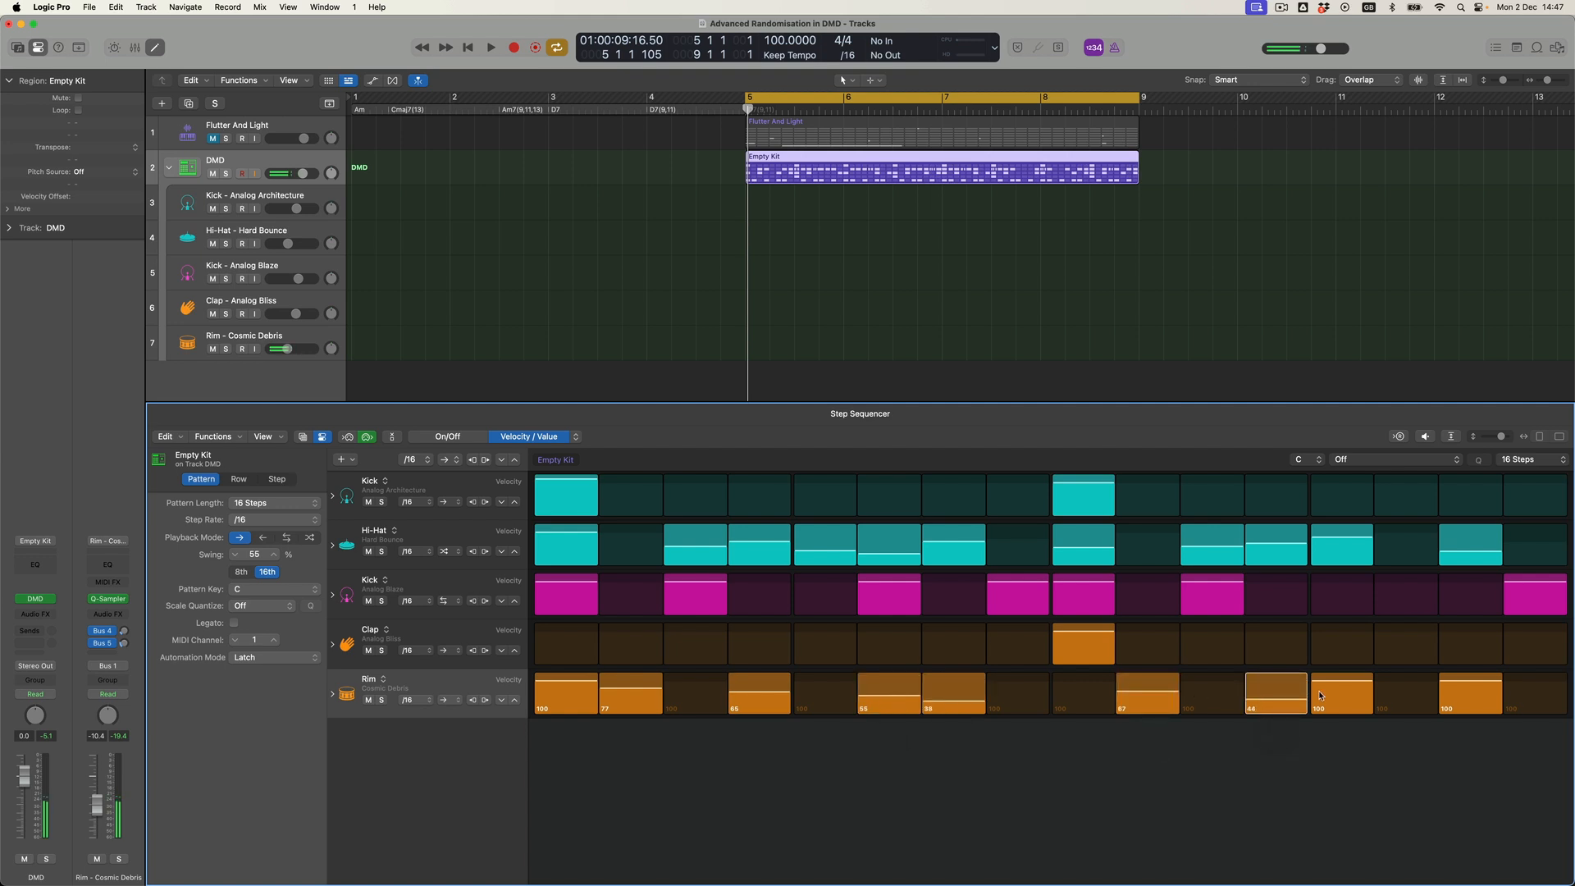
{"action": "left_click_drag", "start_coordinate": [1466, 687], "coordinate": [1394, 702]}
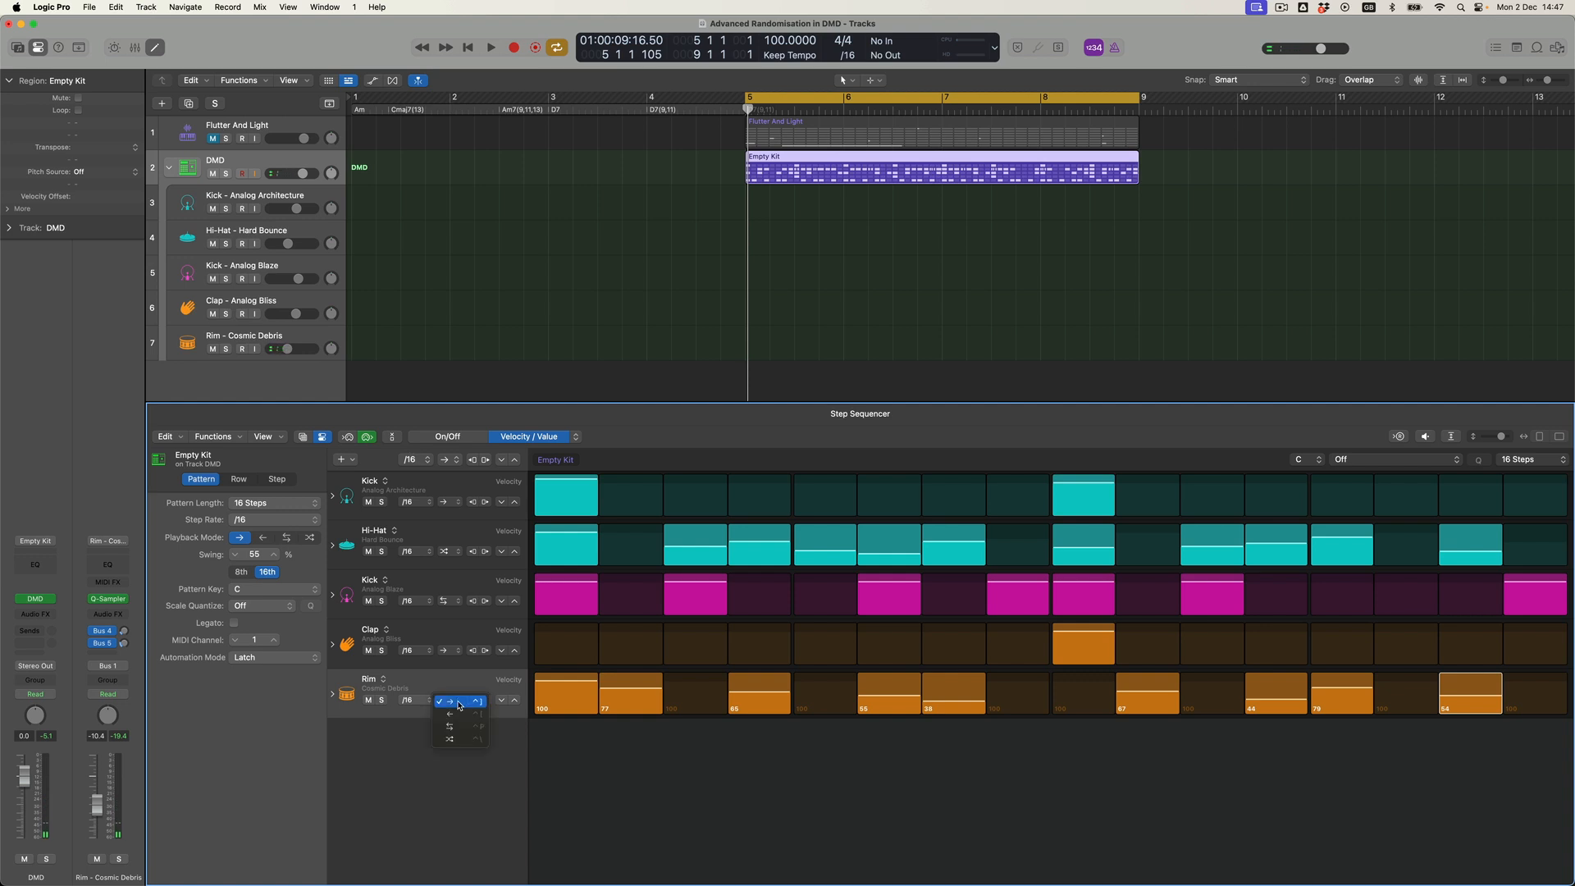
Set the Rim row's playback mode to ping-pong and play the pattern
{"action": "left_click", "coordinate": [463, 729]}
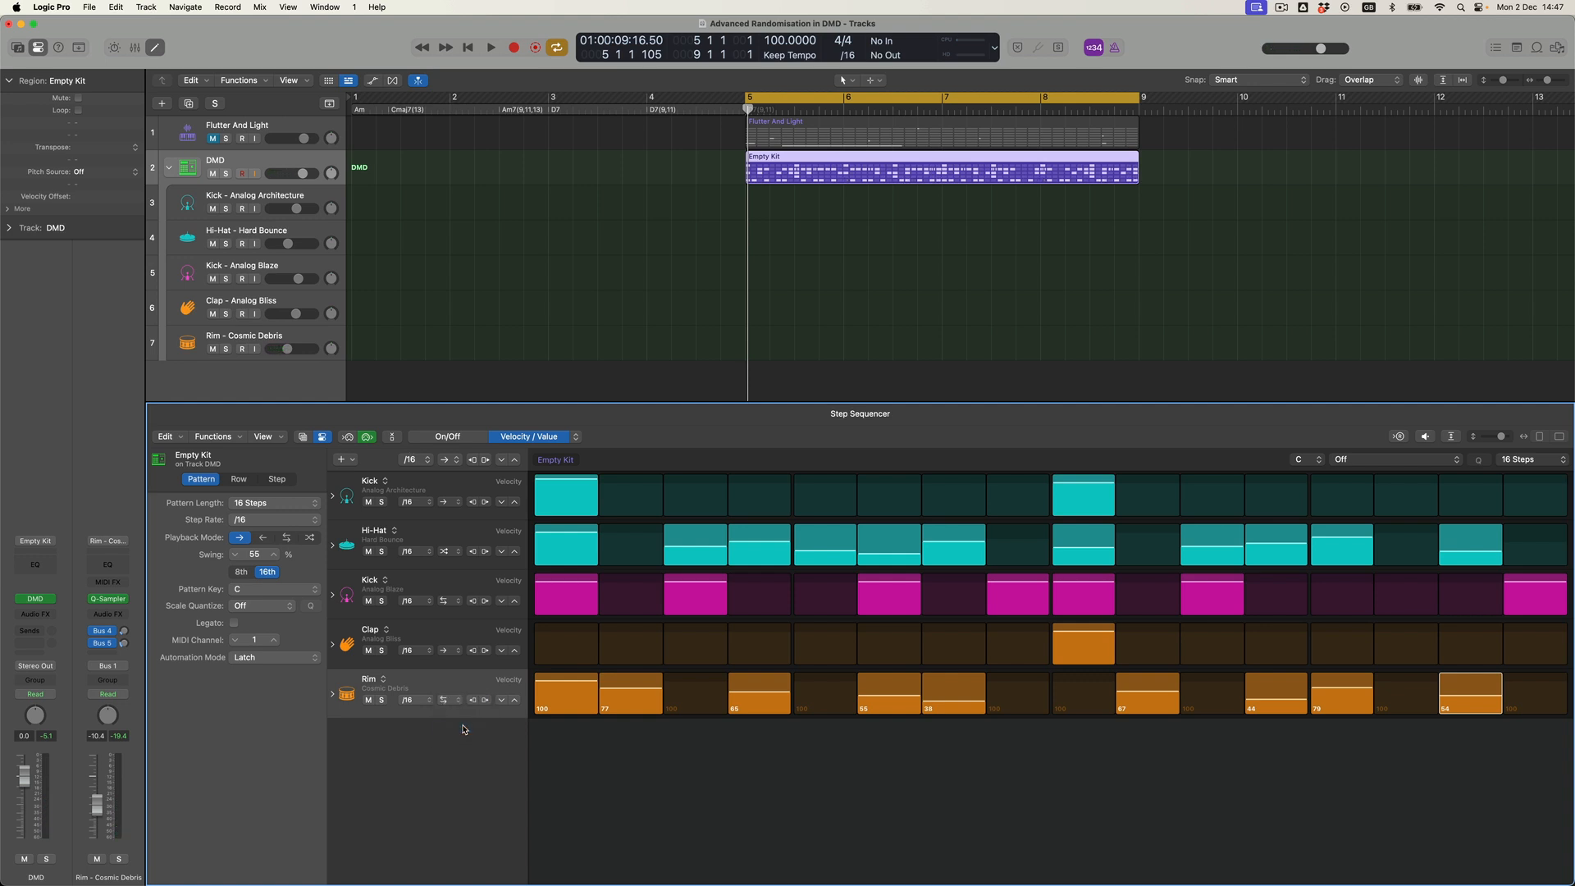
{"action": "key", "text": "space"}
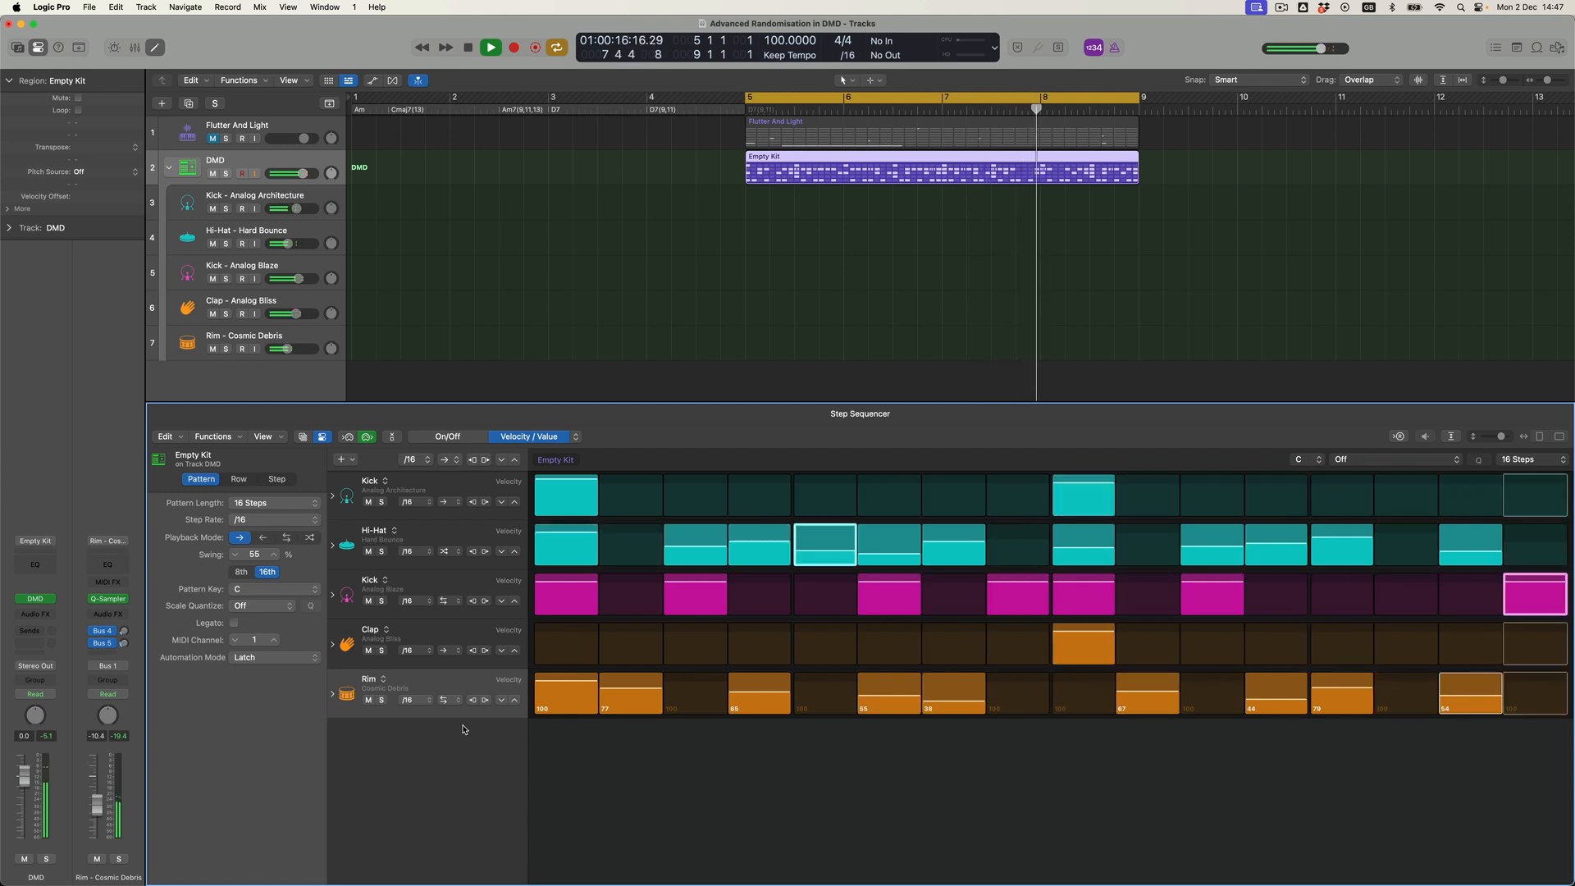
Set a note repeat of 3 on Rim step 2 and change the Rim row's playback mode to random
{"action": "left_click", "coordinate": [576, 437]}
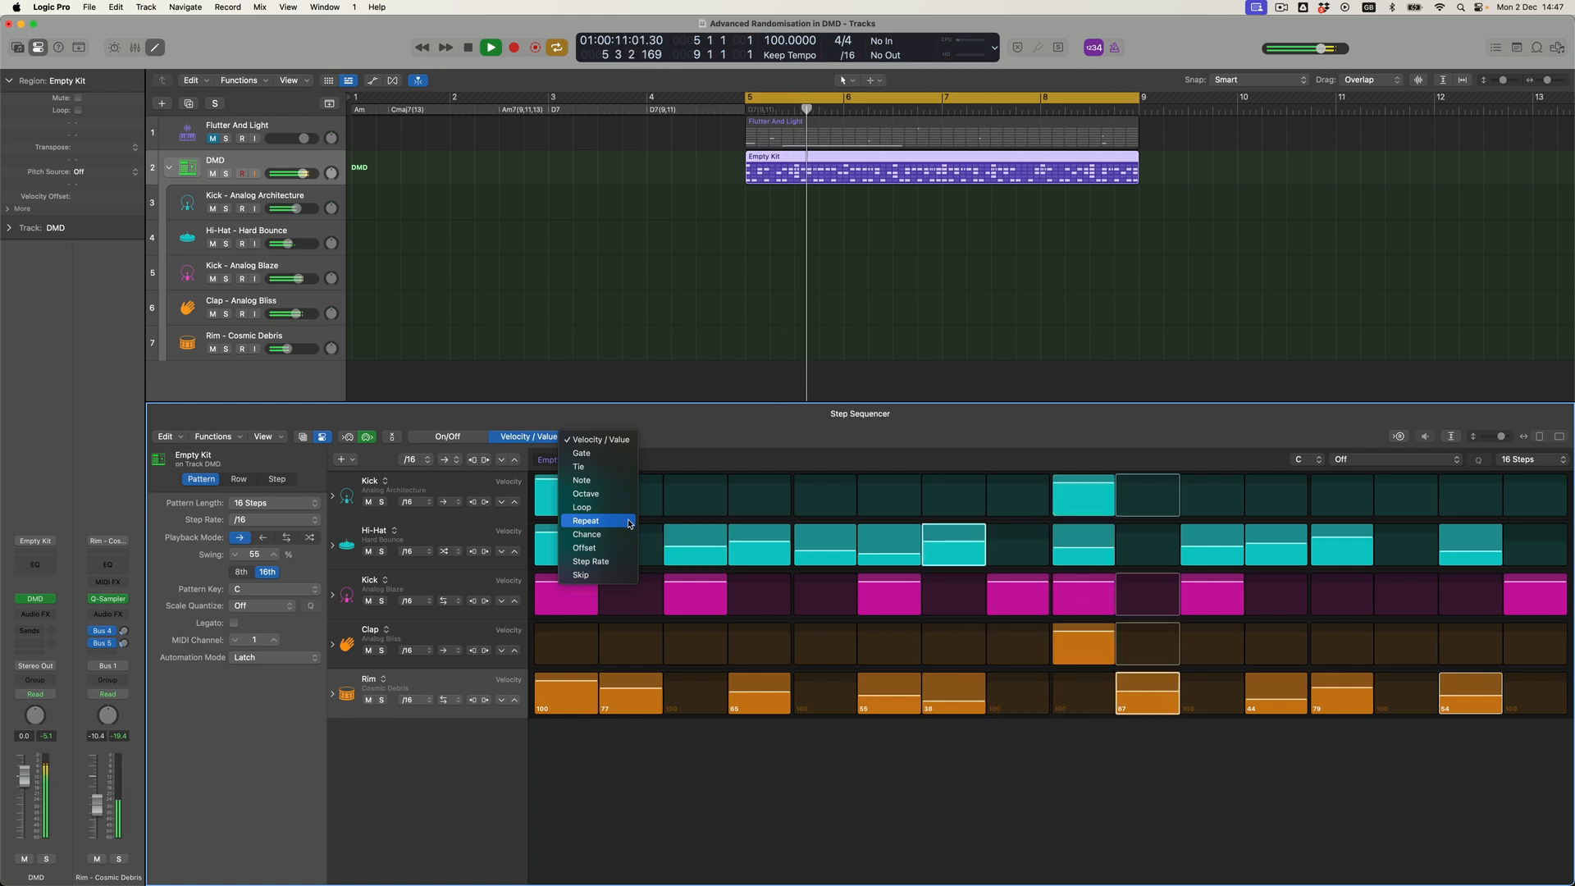
{"action": "left_click", "coordinate": [586, 521]}
{"action": "left_click_drag", "start_coordinate": [648, 709], "coordinate": [656, 710]}
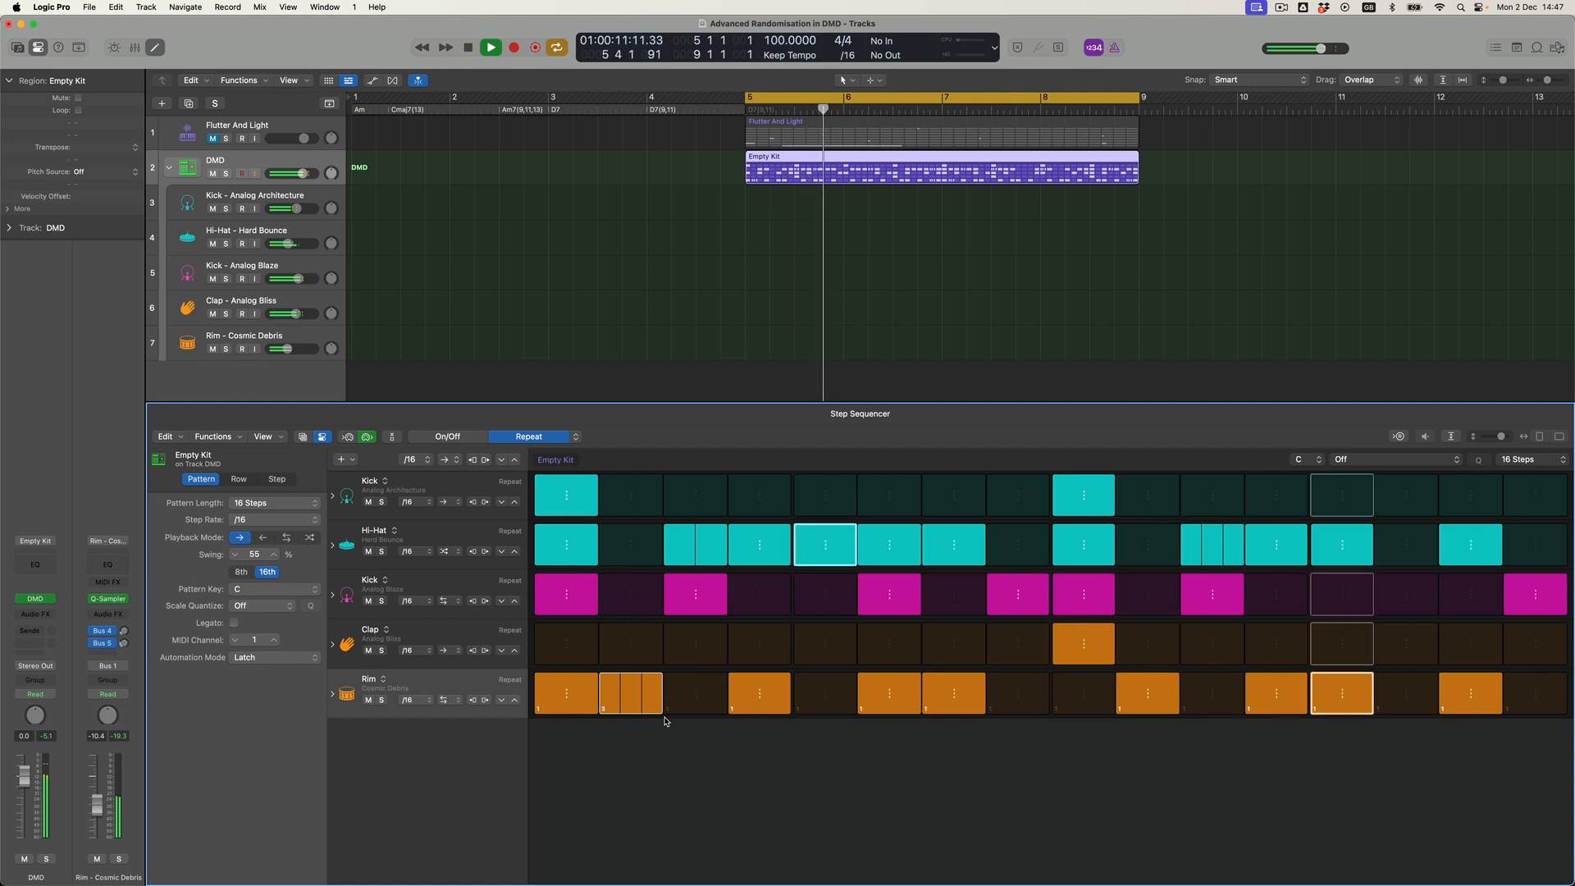
{"action": "left_click", "coordinate": [443, 700]}
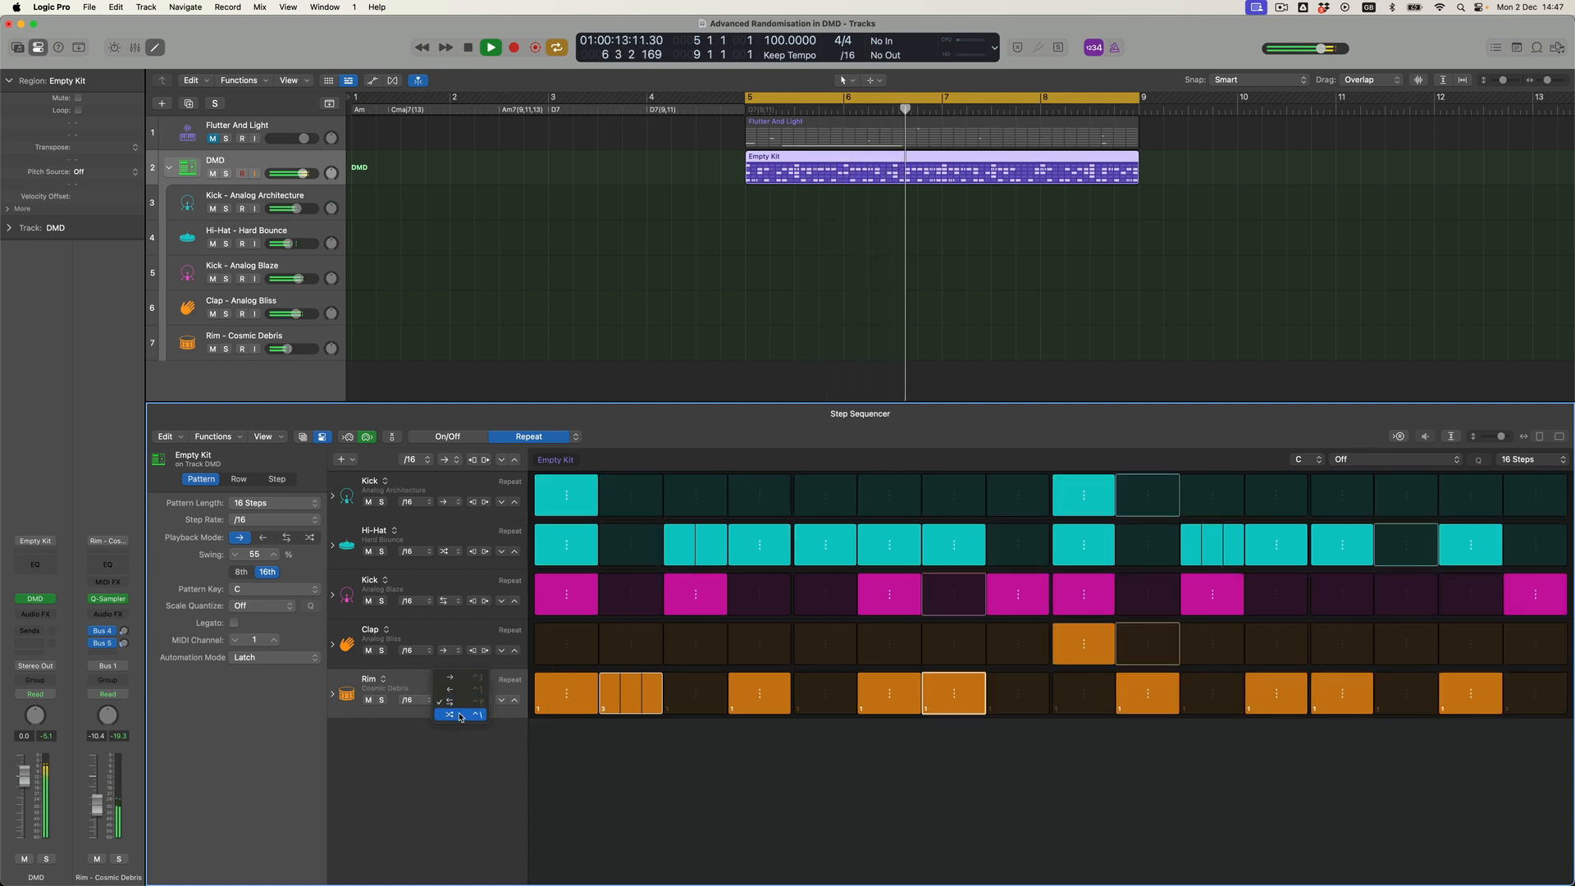
{"action": "left_click", "coordinate": [459, 715]}
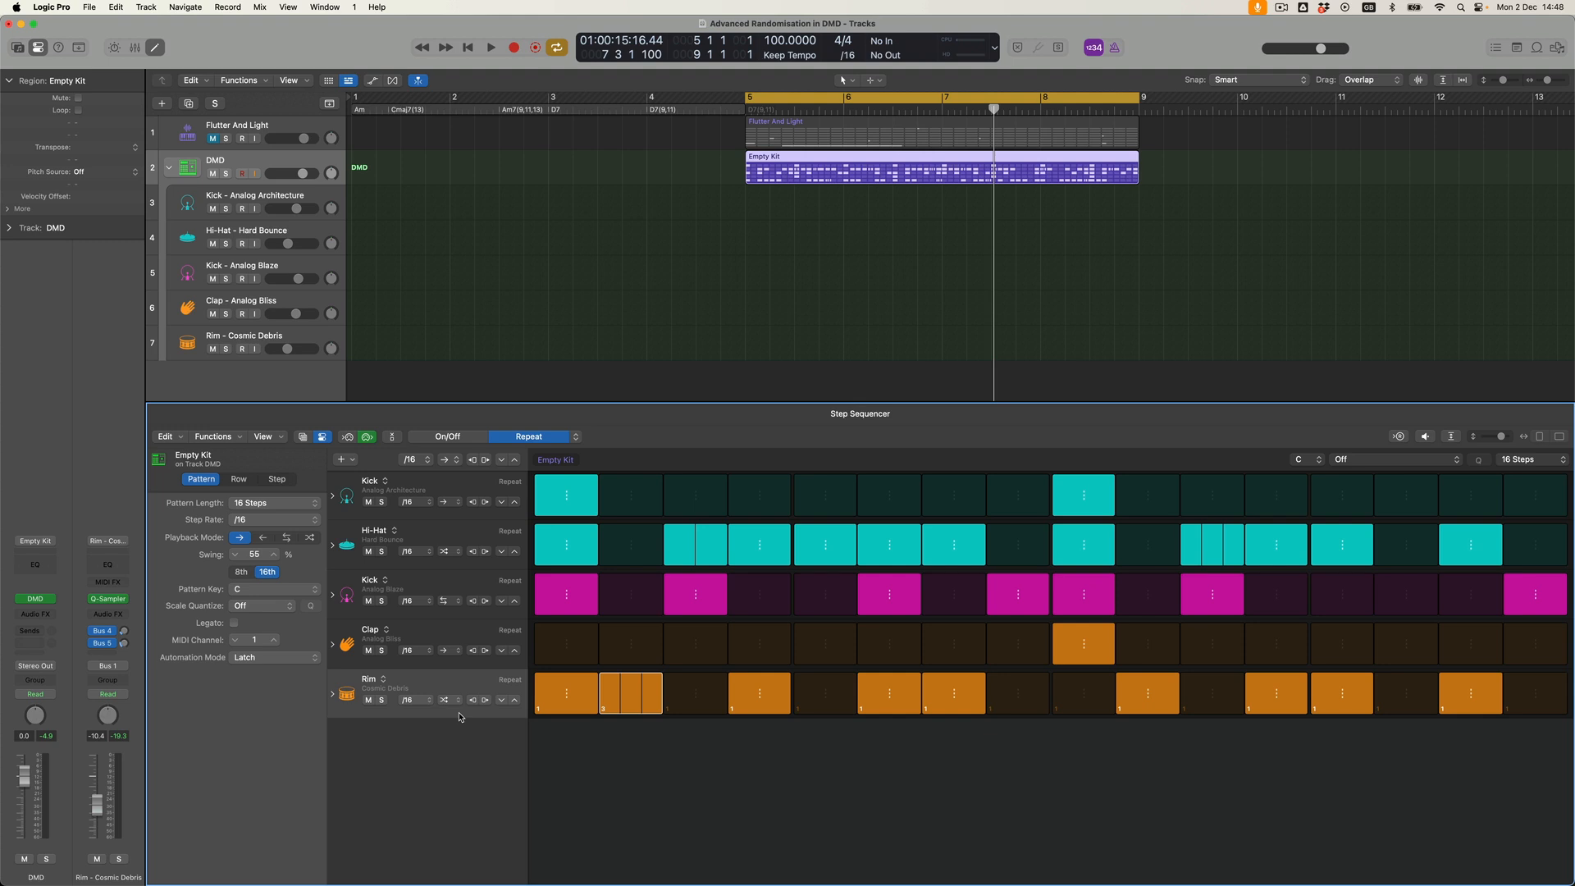
Examine the plug-ins and sends on the channel strips of both kicks, the Hi-Hat, the Clap and the Rim
{"action": "left_click", "coordinate": [272, 199]}
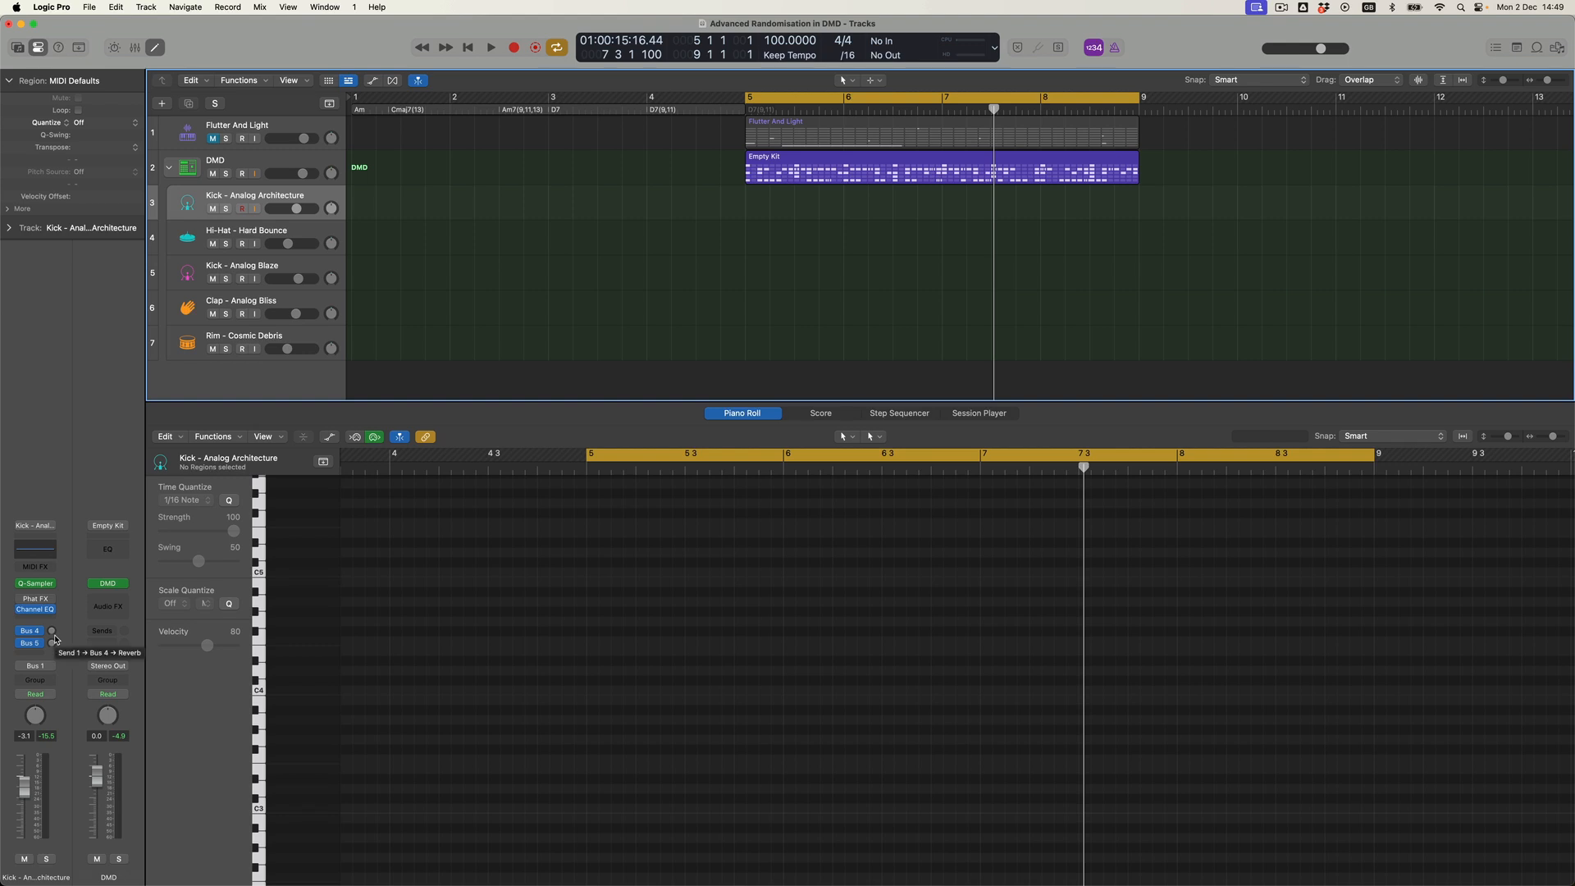
{"action": "left_click", "coordinate": [256, 232]}
{"action": "left_click", "coordinate": [264, 271]}
{"action": "left_click", "coordinate": [269, 300]}
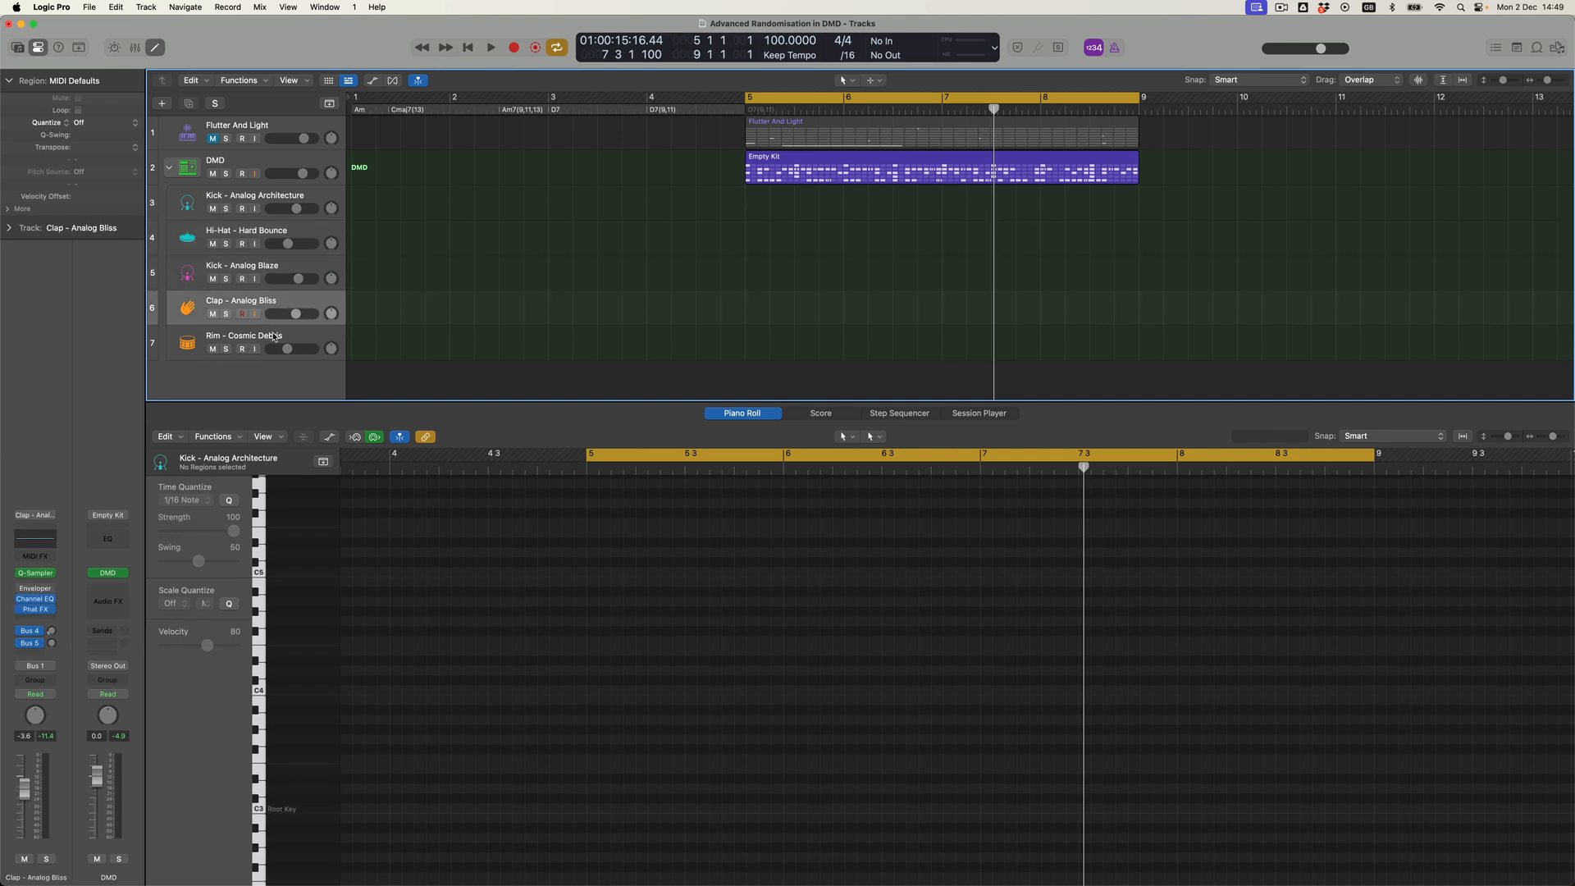
{"action": "left_click", "coordinate": [273, 336]}
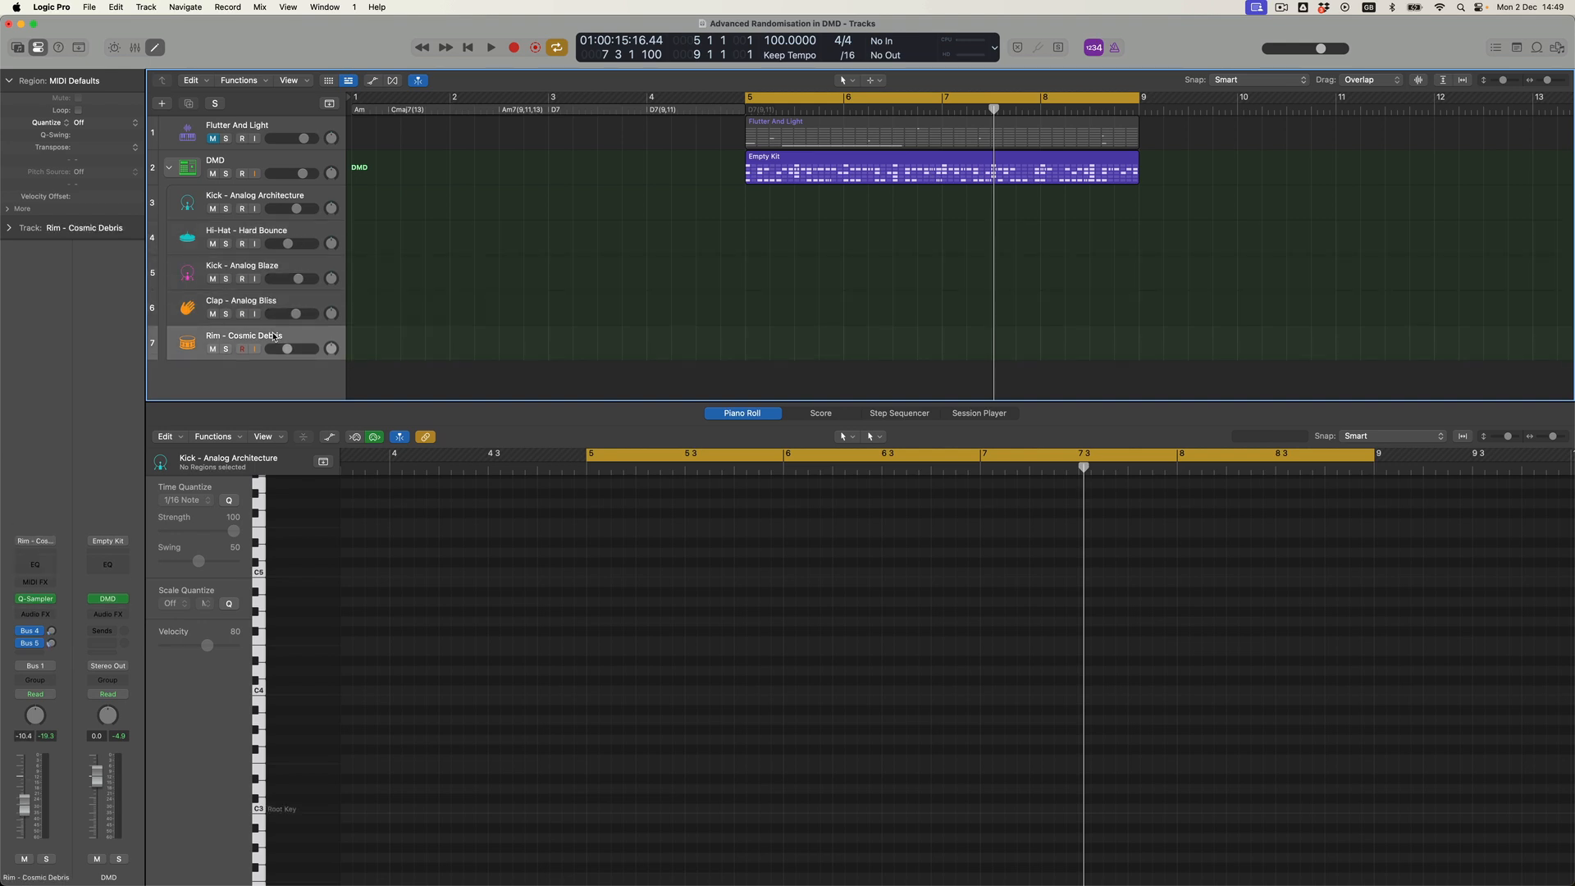
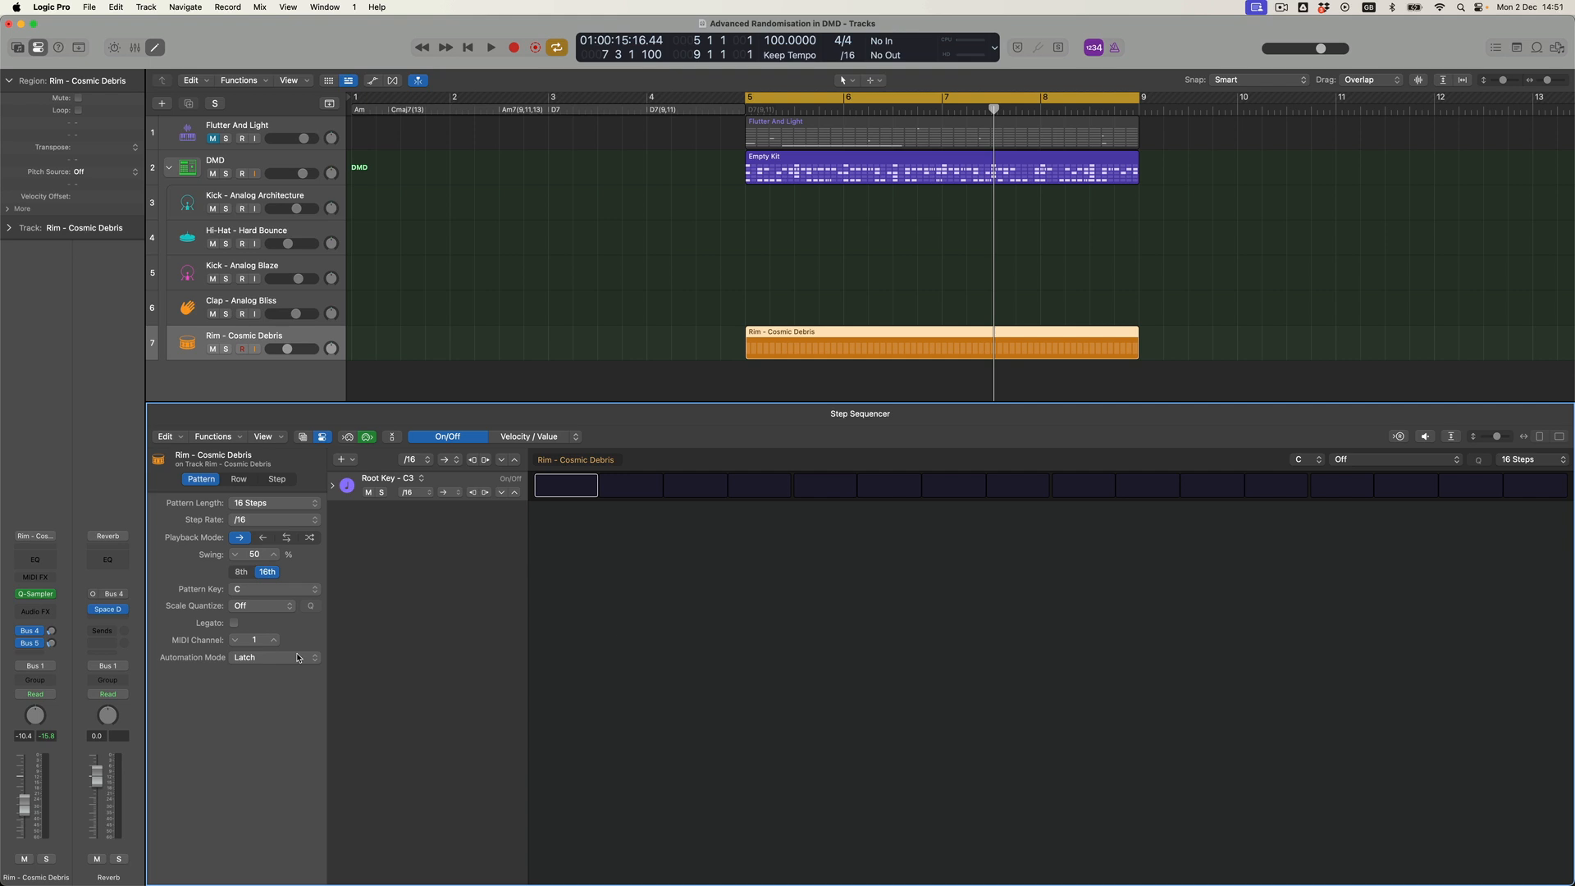
Insert the AutoFilter effect on the Rim - Cosmic Debris channel strip
{"action": "left_click", "coordinate": [50, 612]}
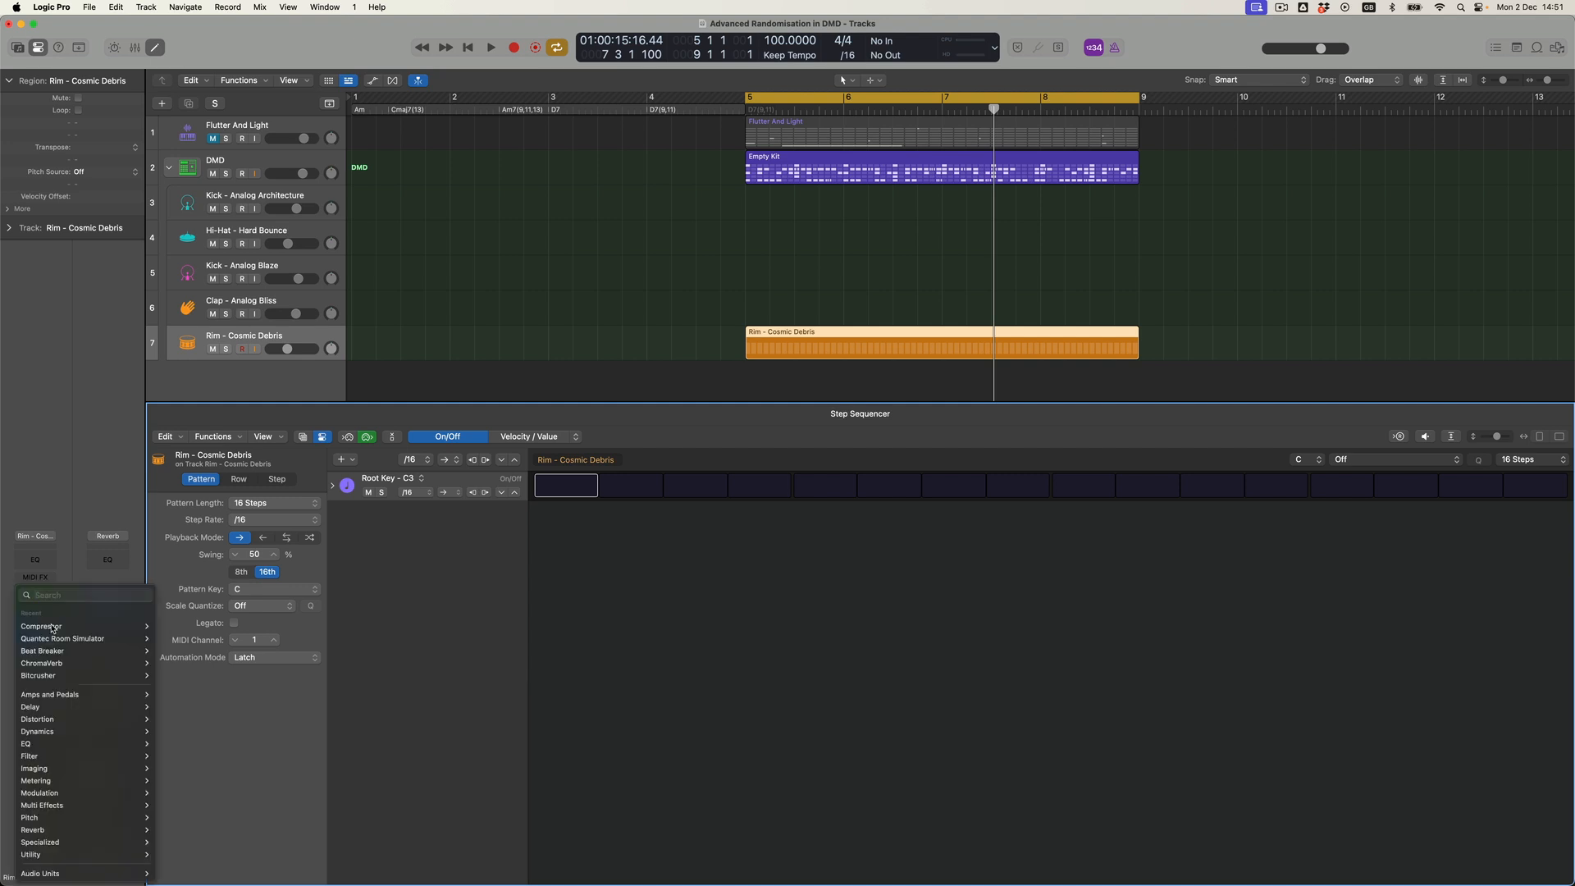
{"action": "mouse_move", "coordinate": [59, 729]}
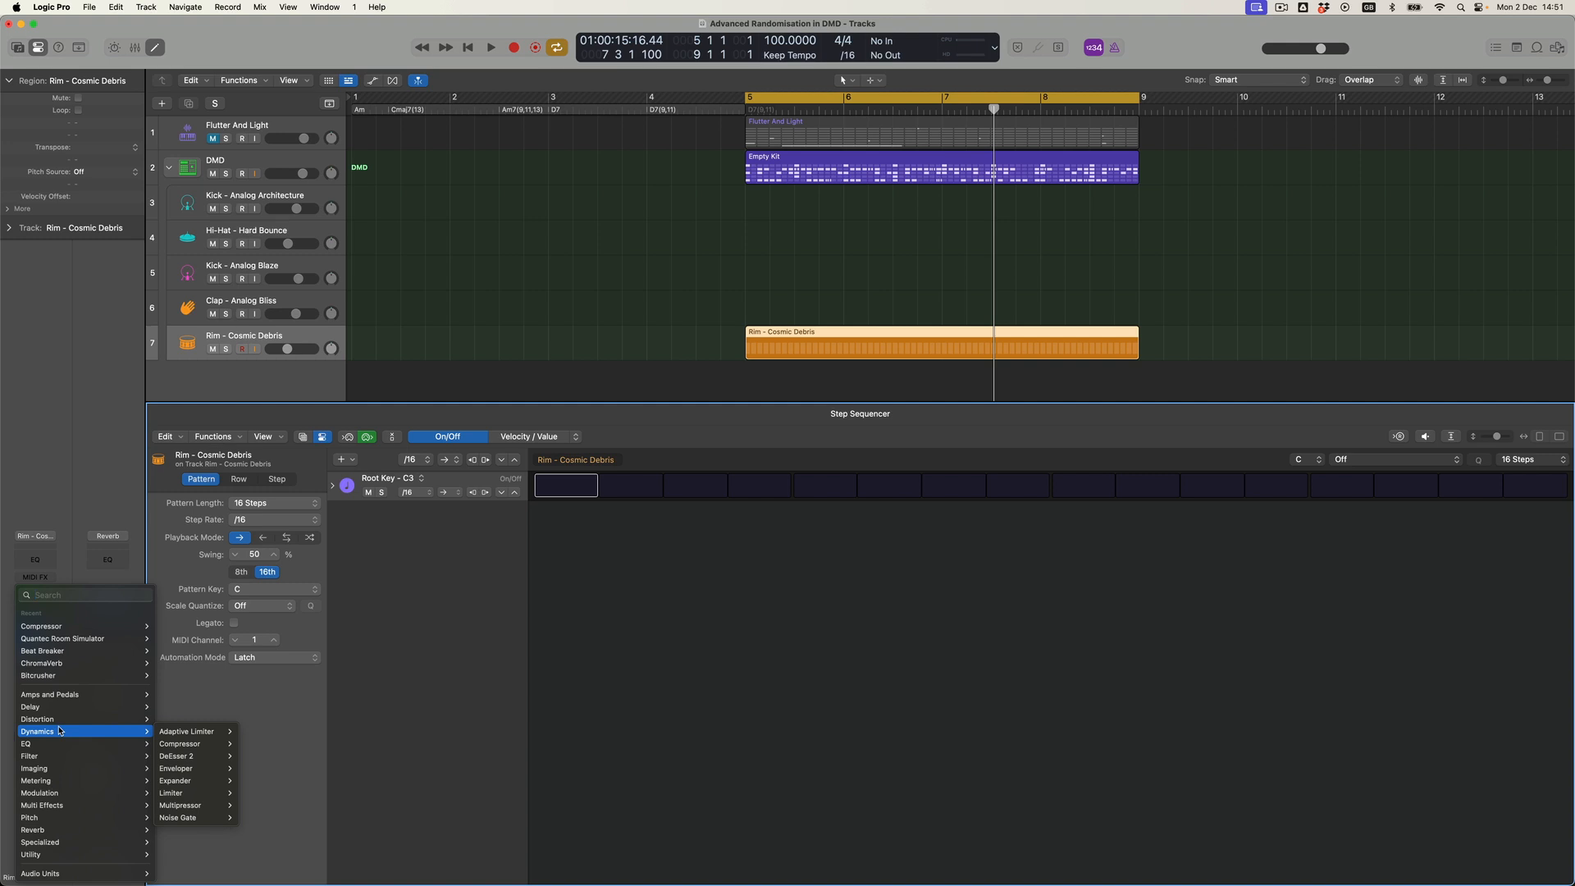
{"action": "mouse_move", "coordinate": [83, 756]}
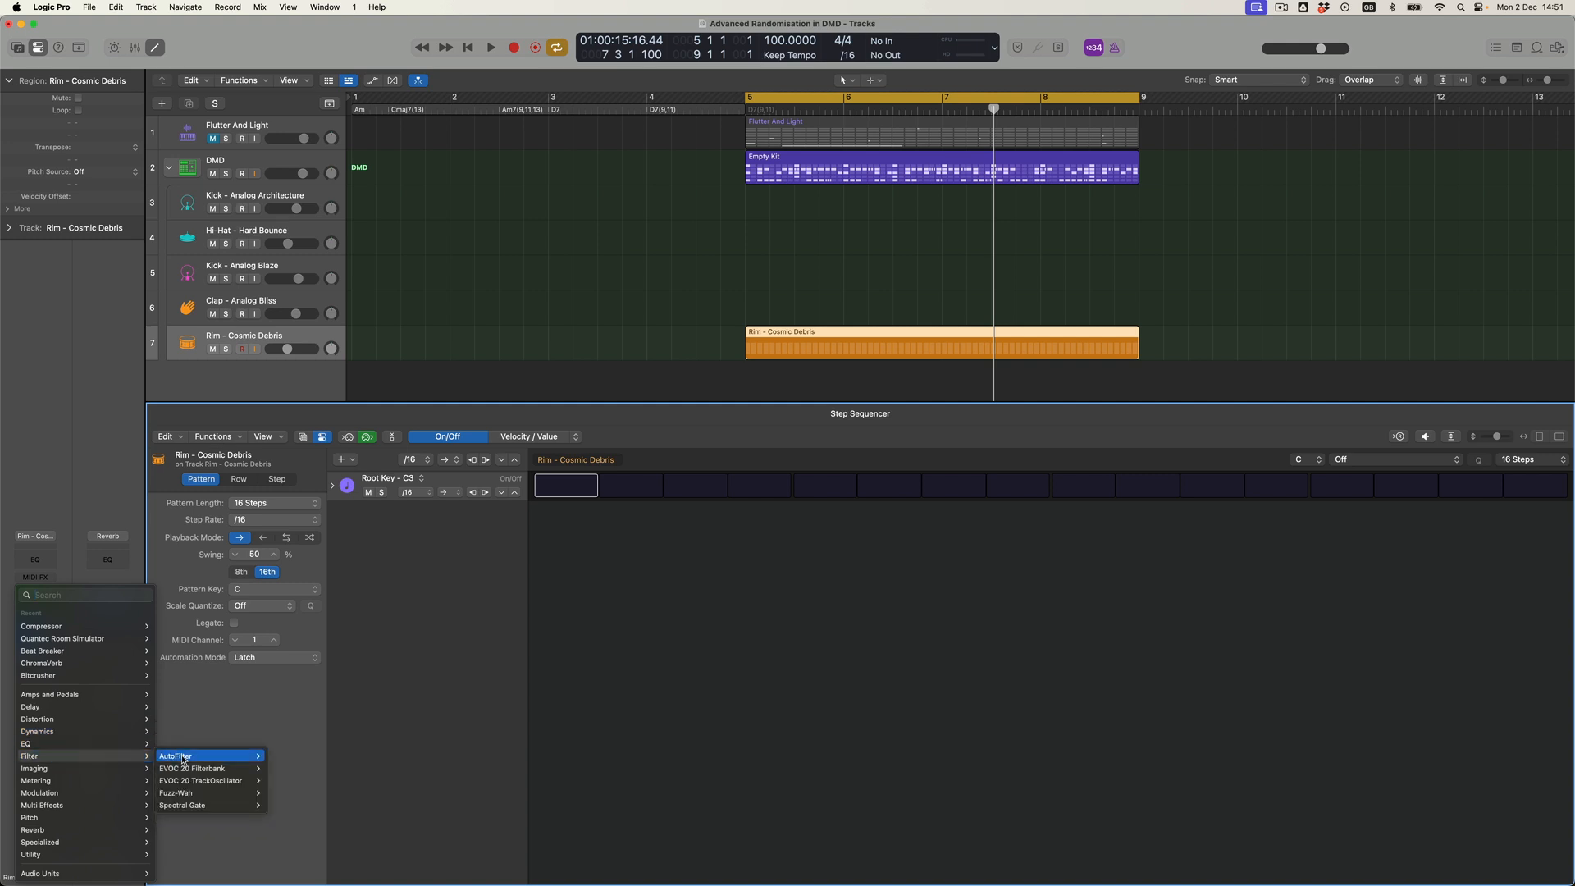
{"action": "left_click", "coordinate": [276, 757]}
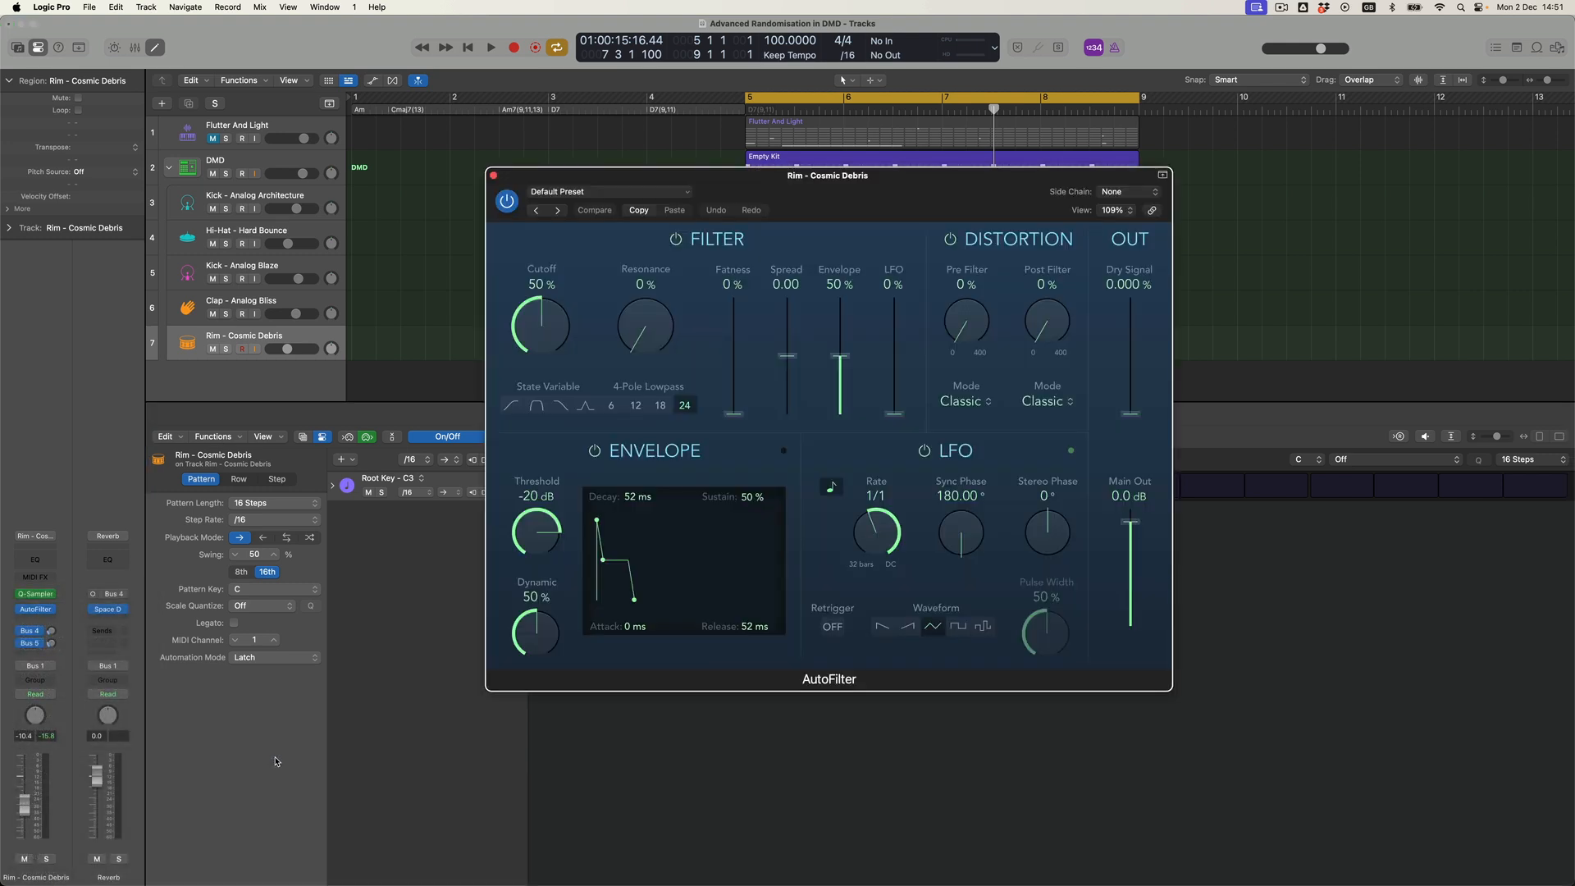
Solo the Rim track and set the AutoFilter's Cutoff to 60%, Resonance to 54% and Envelope to 17%
{"action": "left_click_drag", "start_coordinate": [520, 178], "coordinate": [539, 424]}
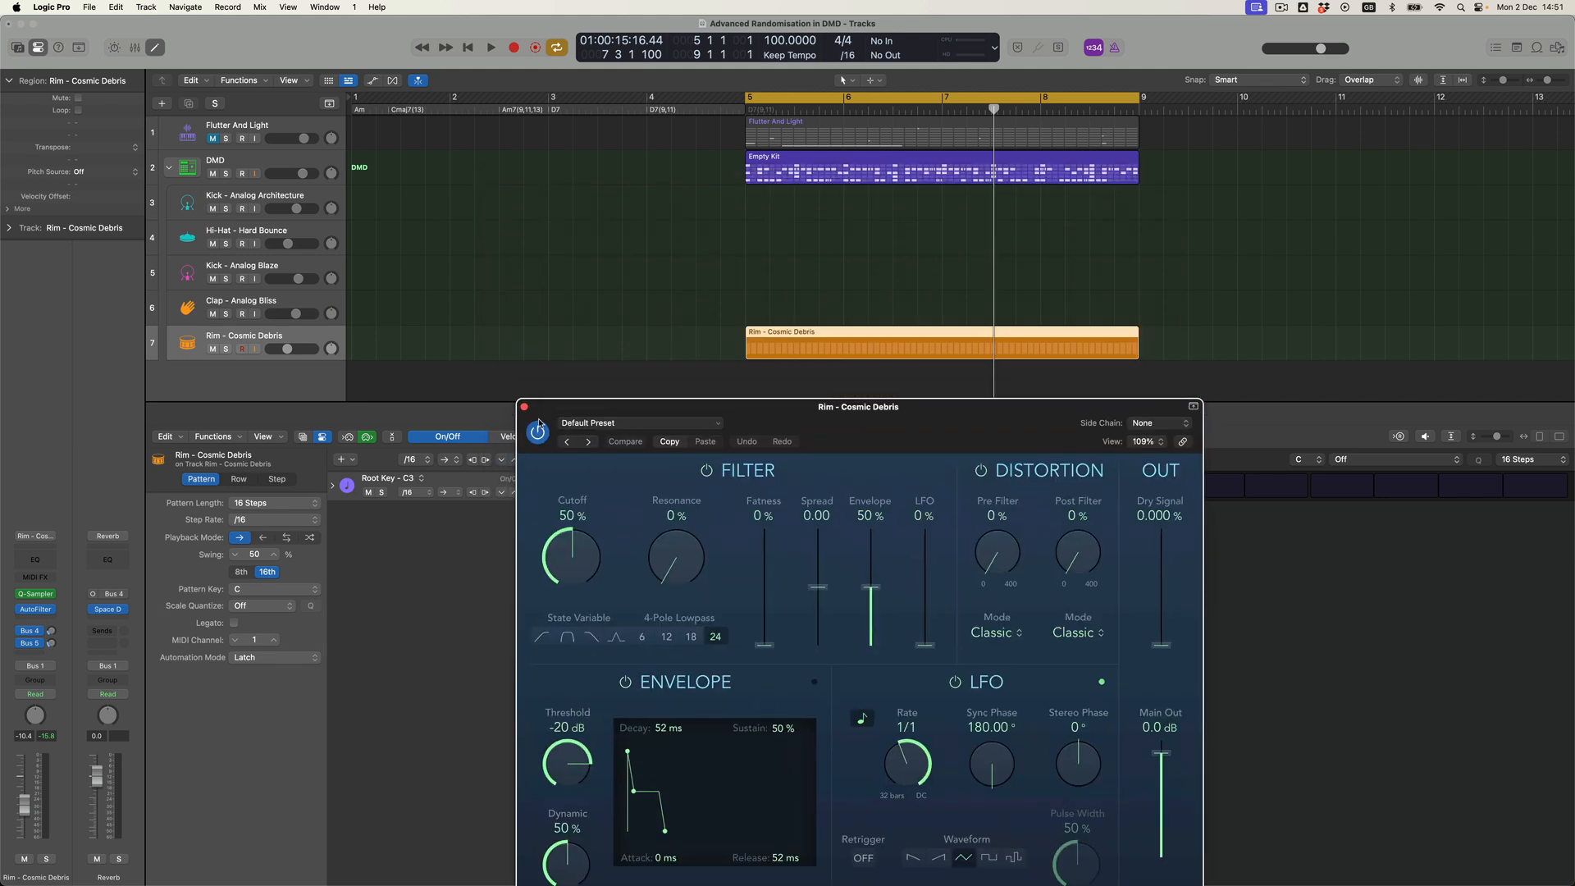
{"action": "left_click_drag", "start_coordinate": [693, 570], "coordinate": [698, 526]}
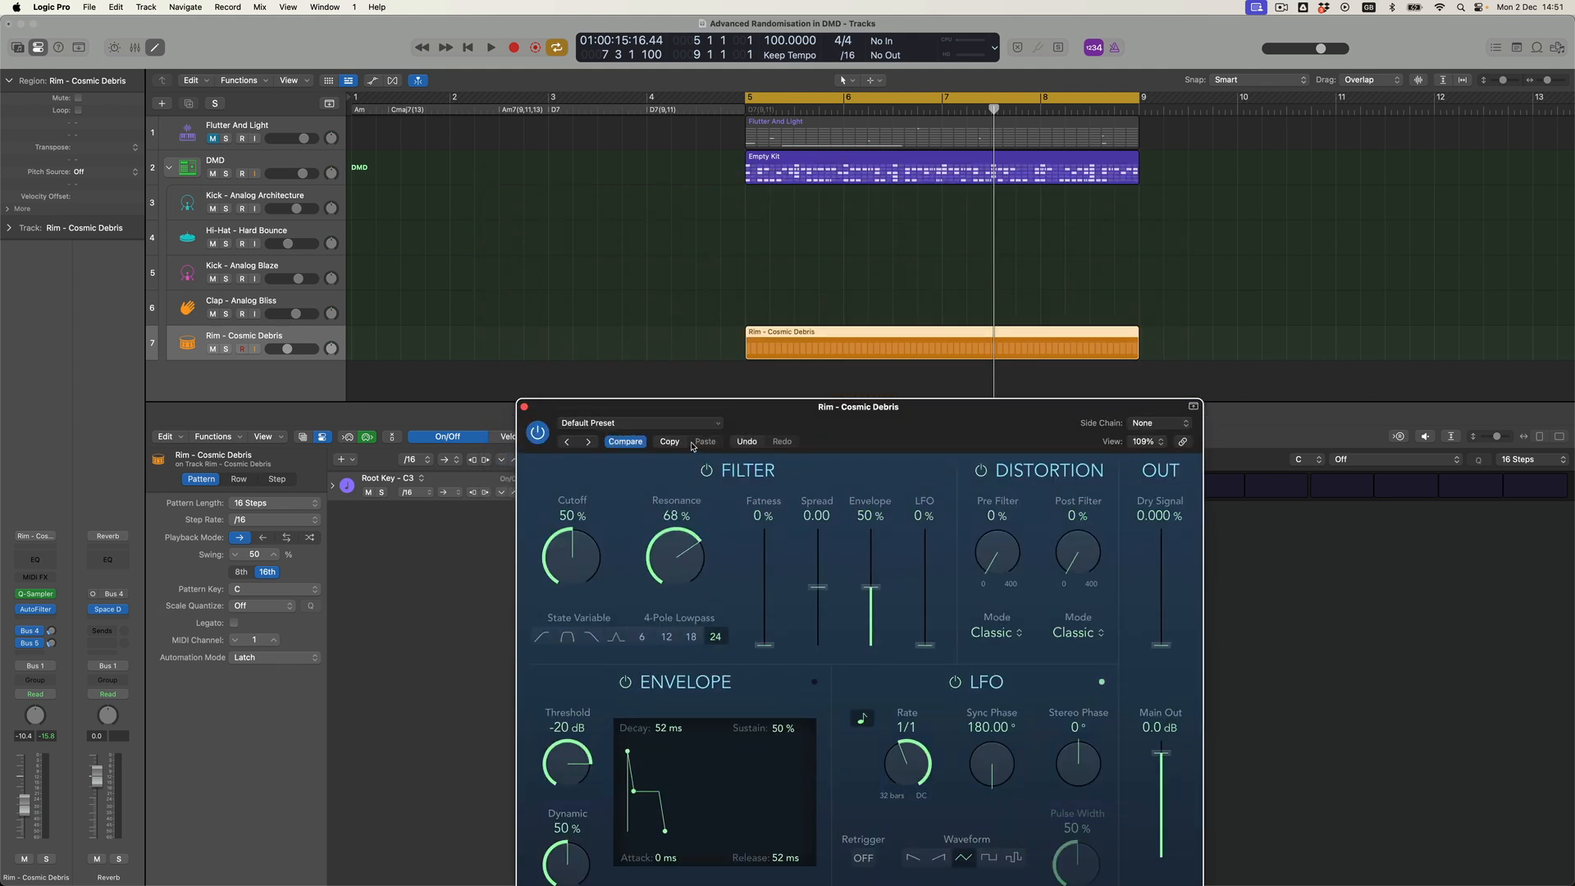
{"action": "left_click", "coordinate": [226, 351]}
{"action": "left_click_drag", "start_coordinate": [676, 554], "coordinate": [674, 546]}
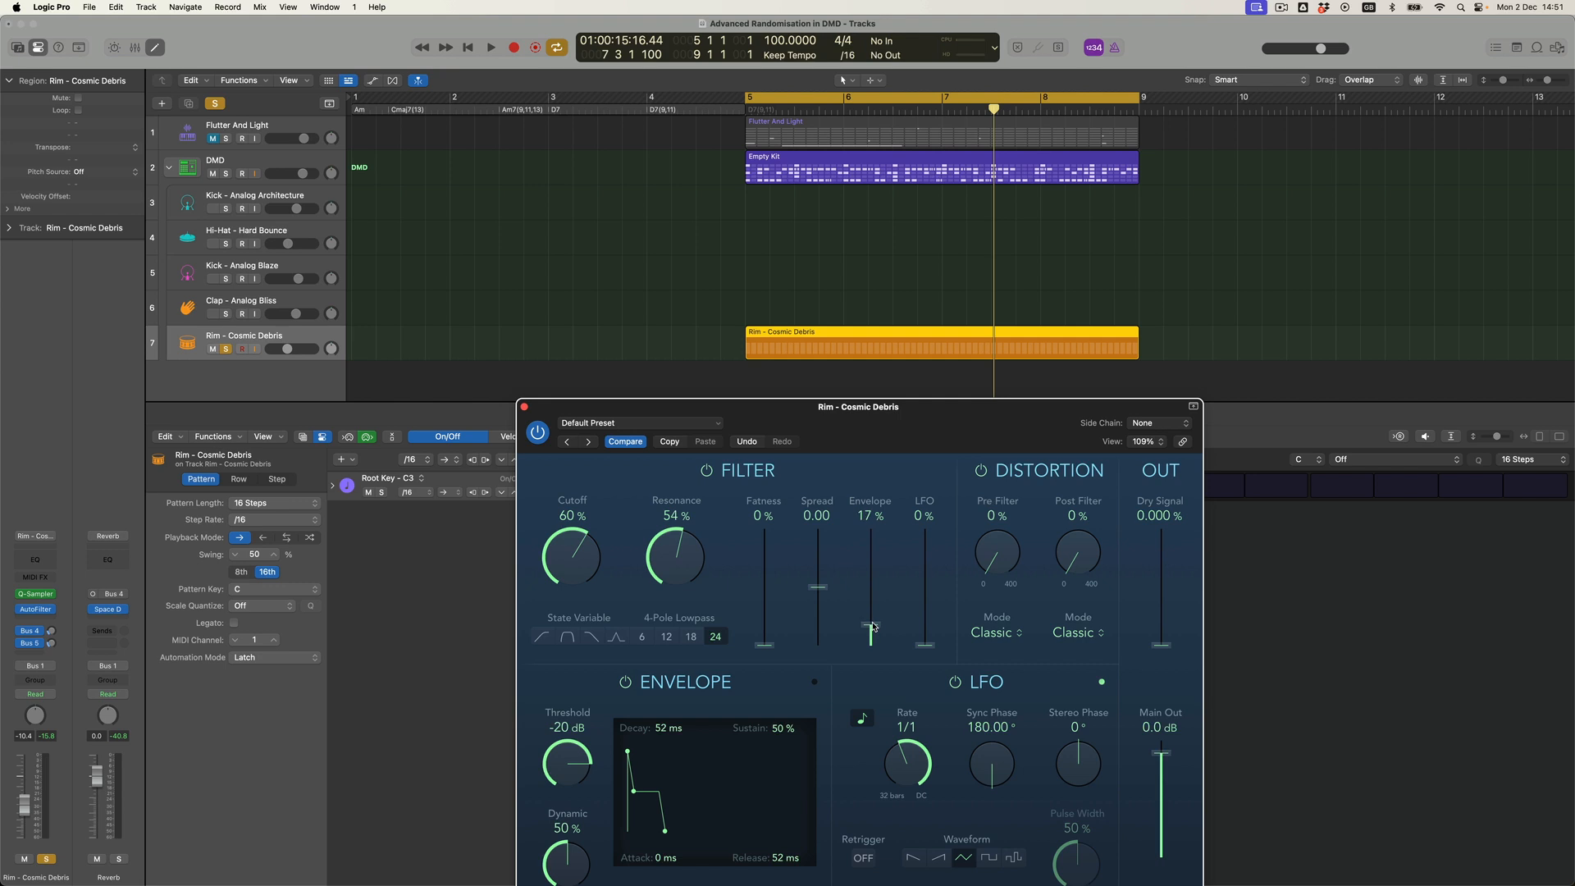
Fine-tune the AutoFilter's Resonance to 55% and Cutoff to 62% during playback, and set the LFO rate to 2 Bars
{"action": "key", "text": "space"}
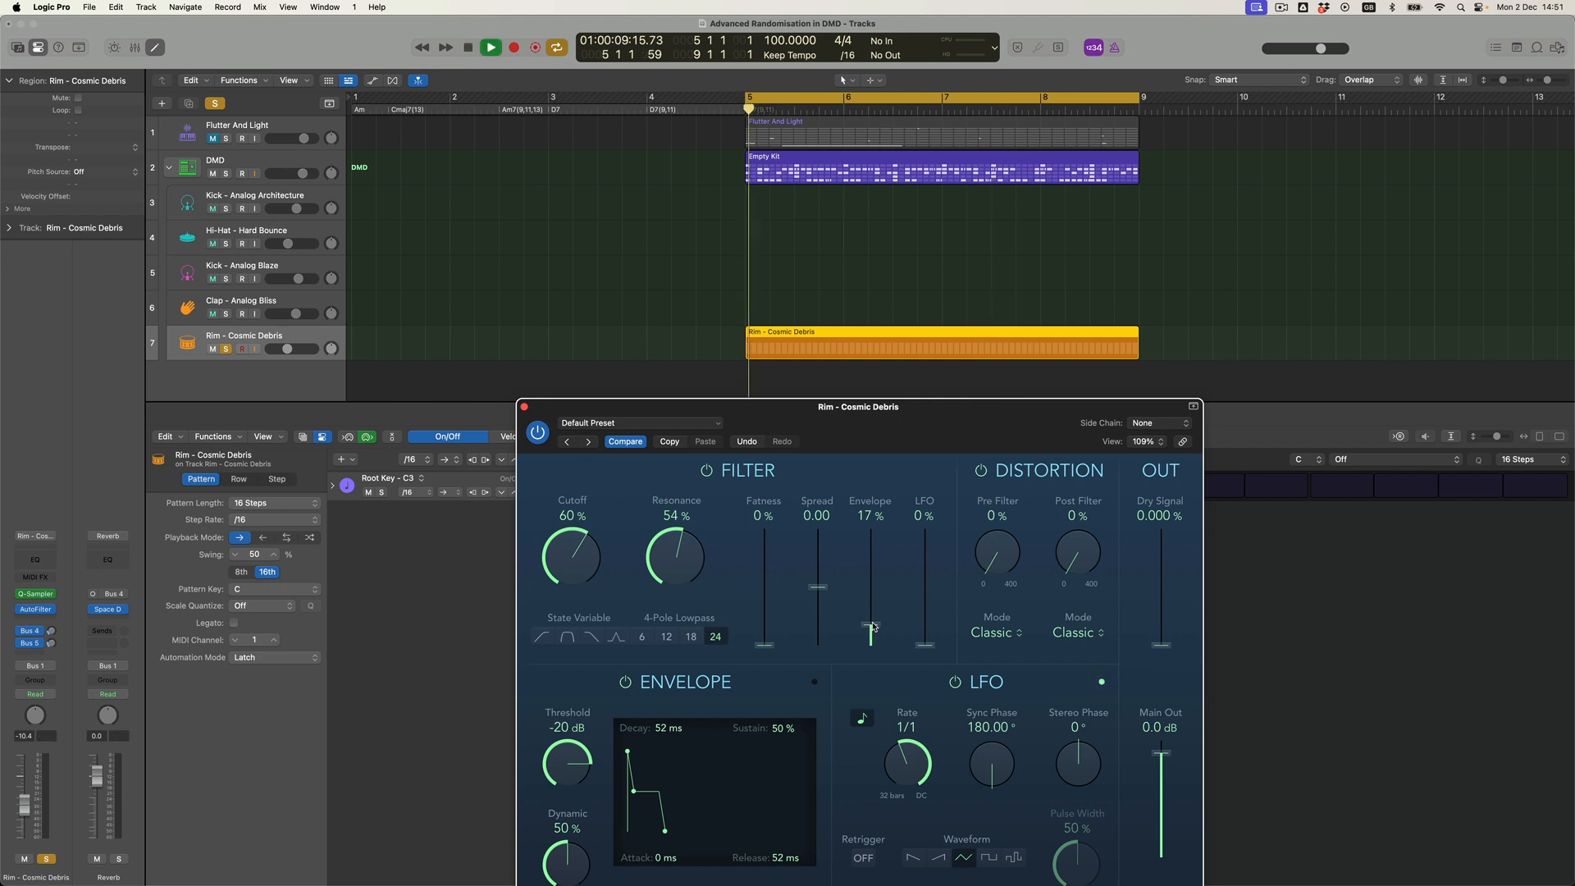
{"action": "left_click_drag", "start_coordinate": [697, 553], "coordinate": [697, 551]}
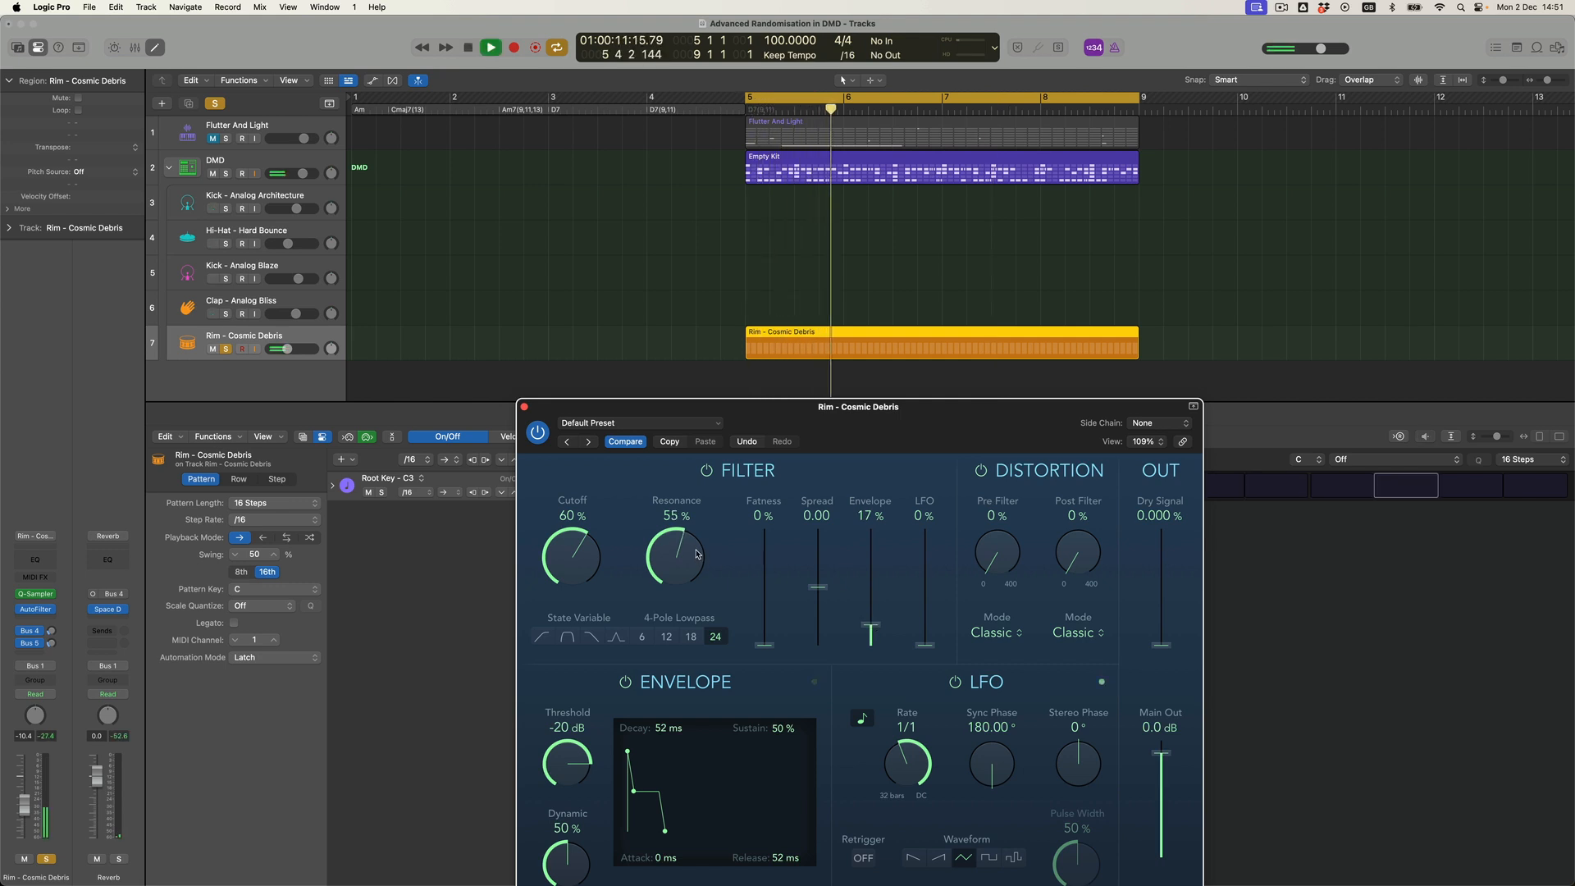
{"action": "left_click_drag", "start_coordinate": [584, 552], "coordinate": [584, 550]}
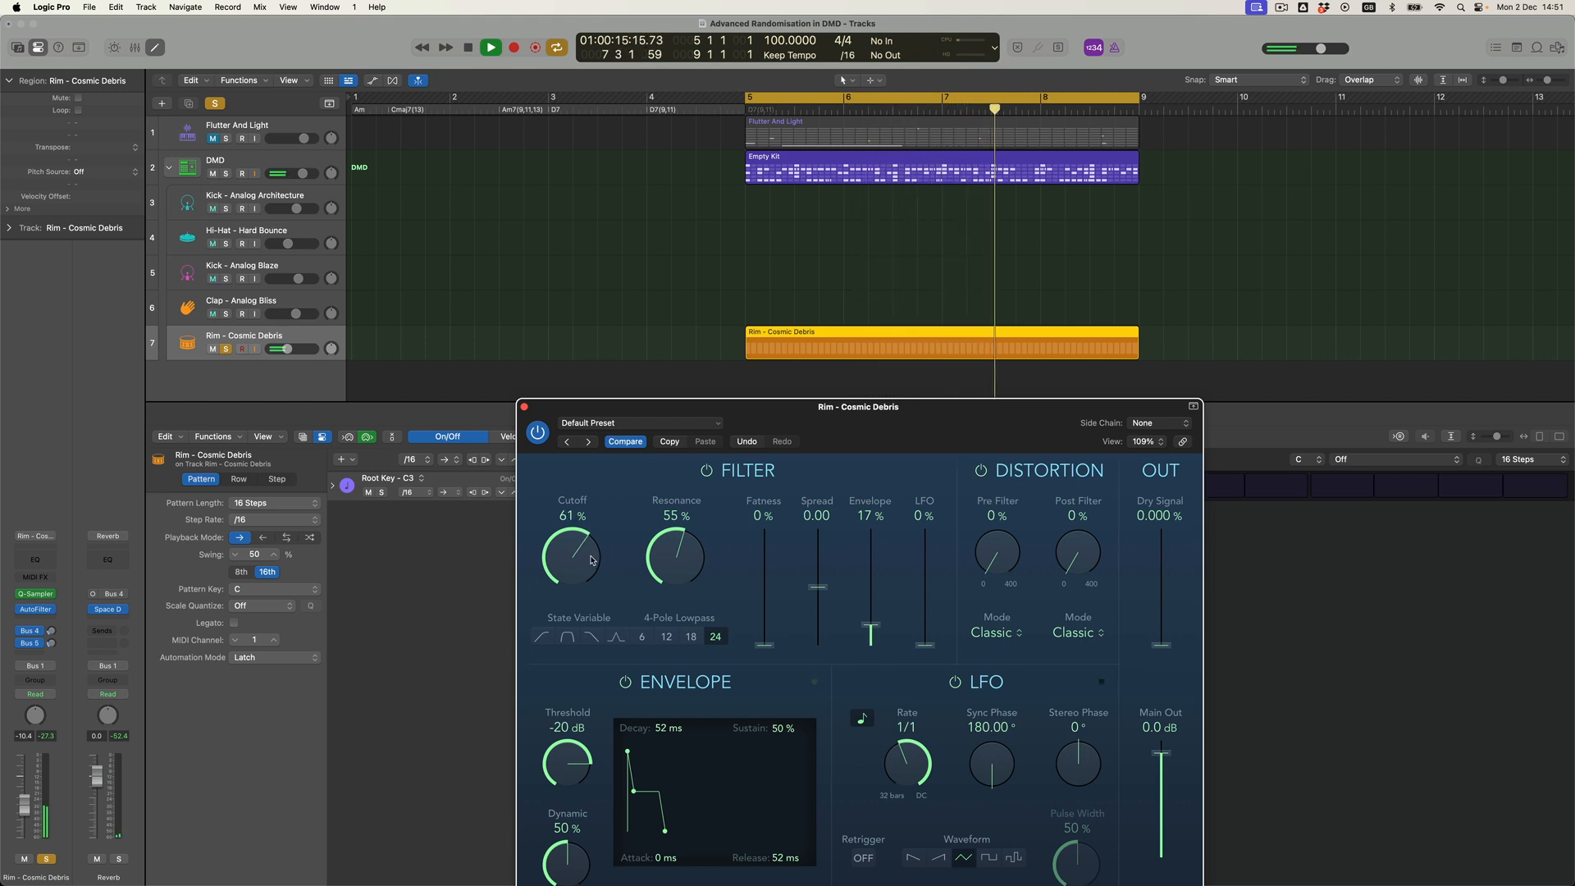
{"action": "left_click_drag", "start_coordinate": [592, 560], "coordinate": [592, 558]}
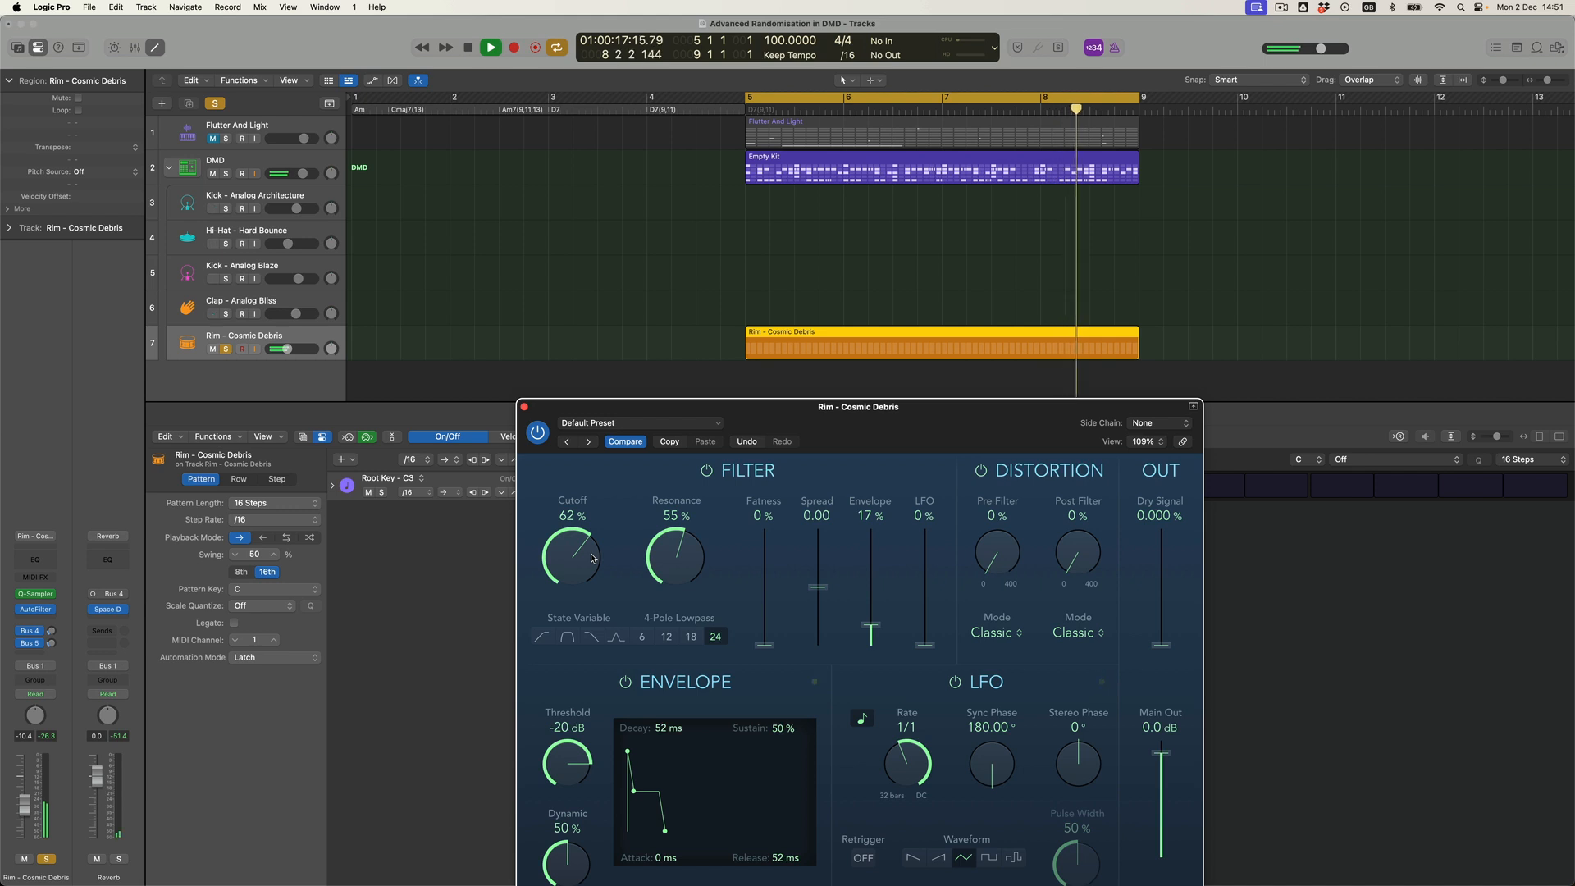
{"action": "key", "text": "space"}
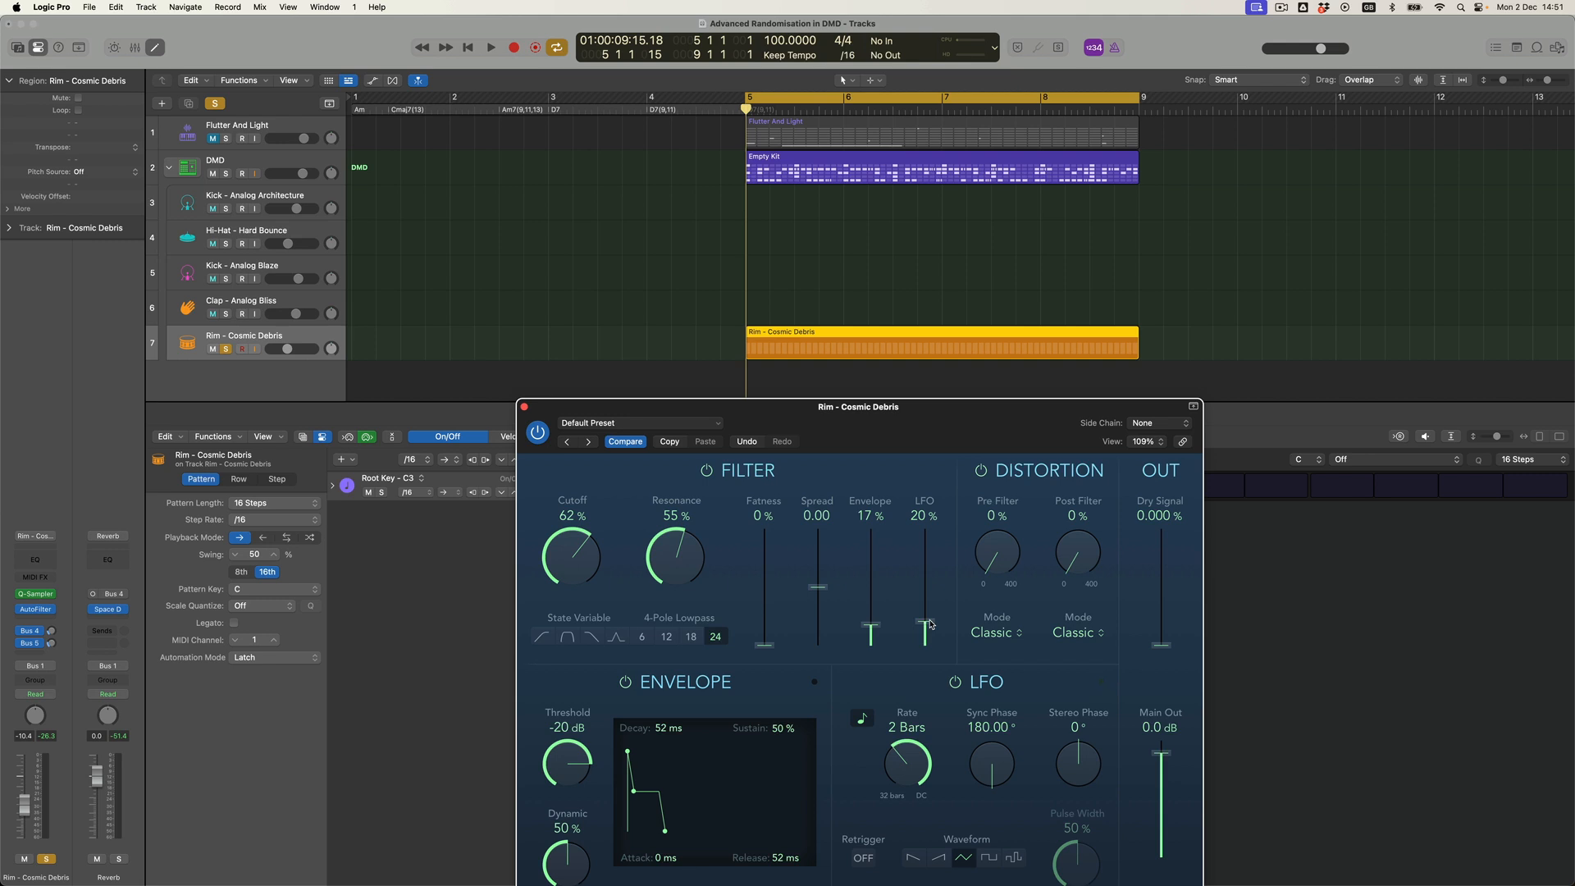
During playback, set the AutoFilter's LFO amount to 33%, Cutoff to 80% and Post Filter distortion to 72%
{"action": "key", "text": "space"}
{"action": "left_click_drag", "start_coordinate": [928, 627], "coordinate": [930, 621]}
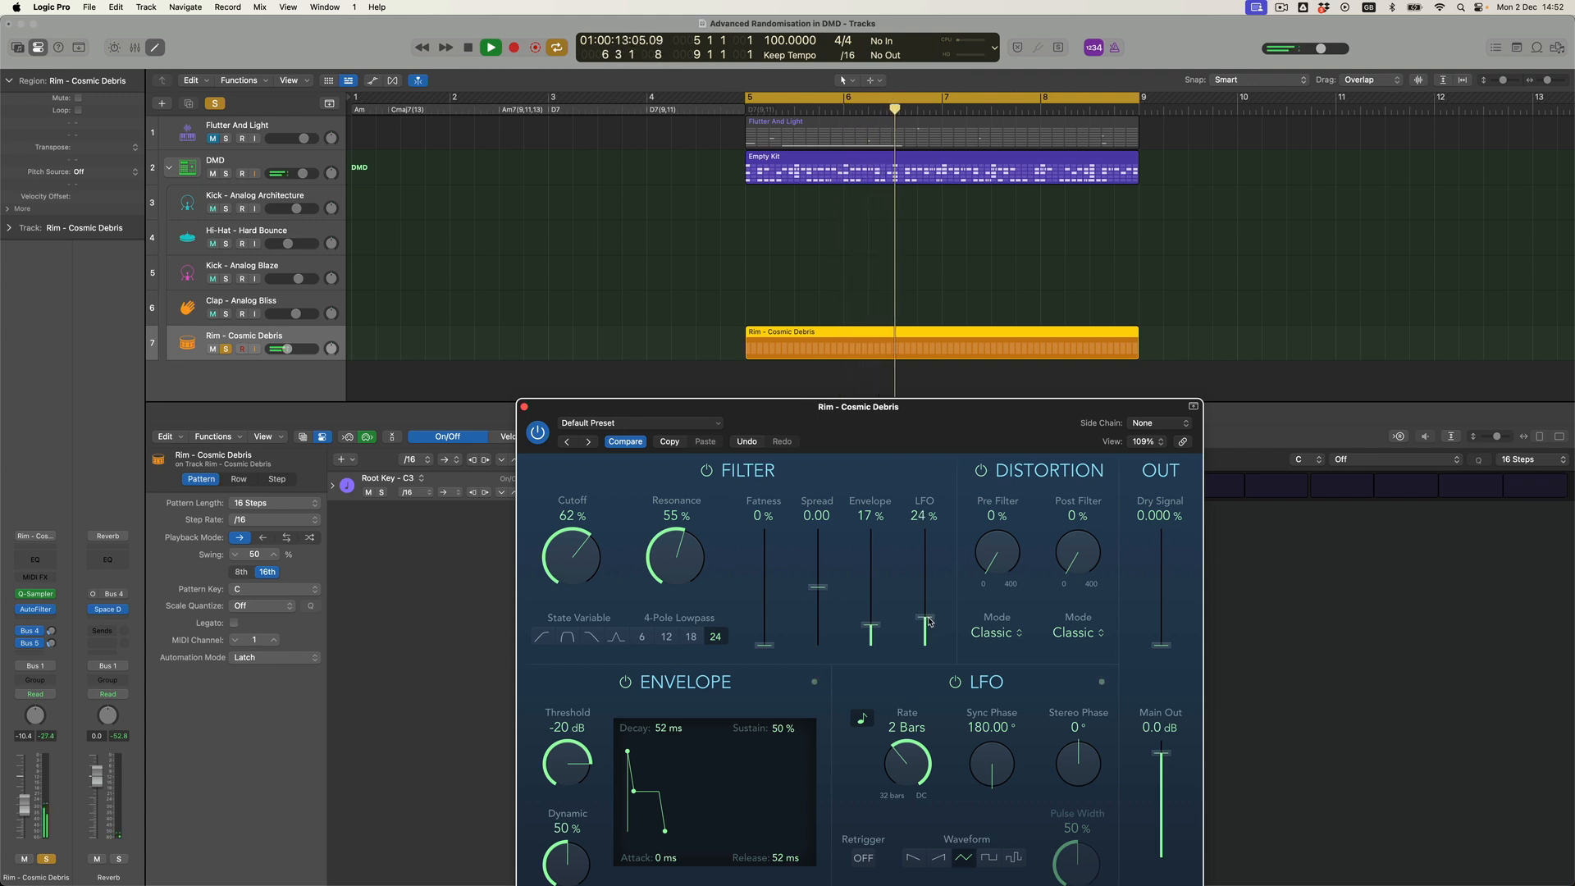
{"action": "left_click_drag", "start_coordinate": [566, 530], "coordinate": [569, 514]}
{"action": "left_click_drag", "start_coordinate": [689, 408], "coordinate": [661, 392]}
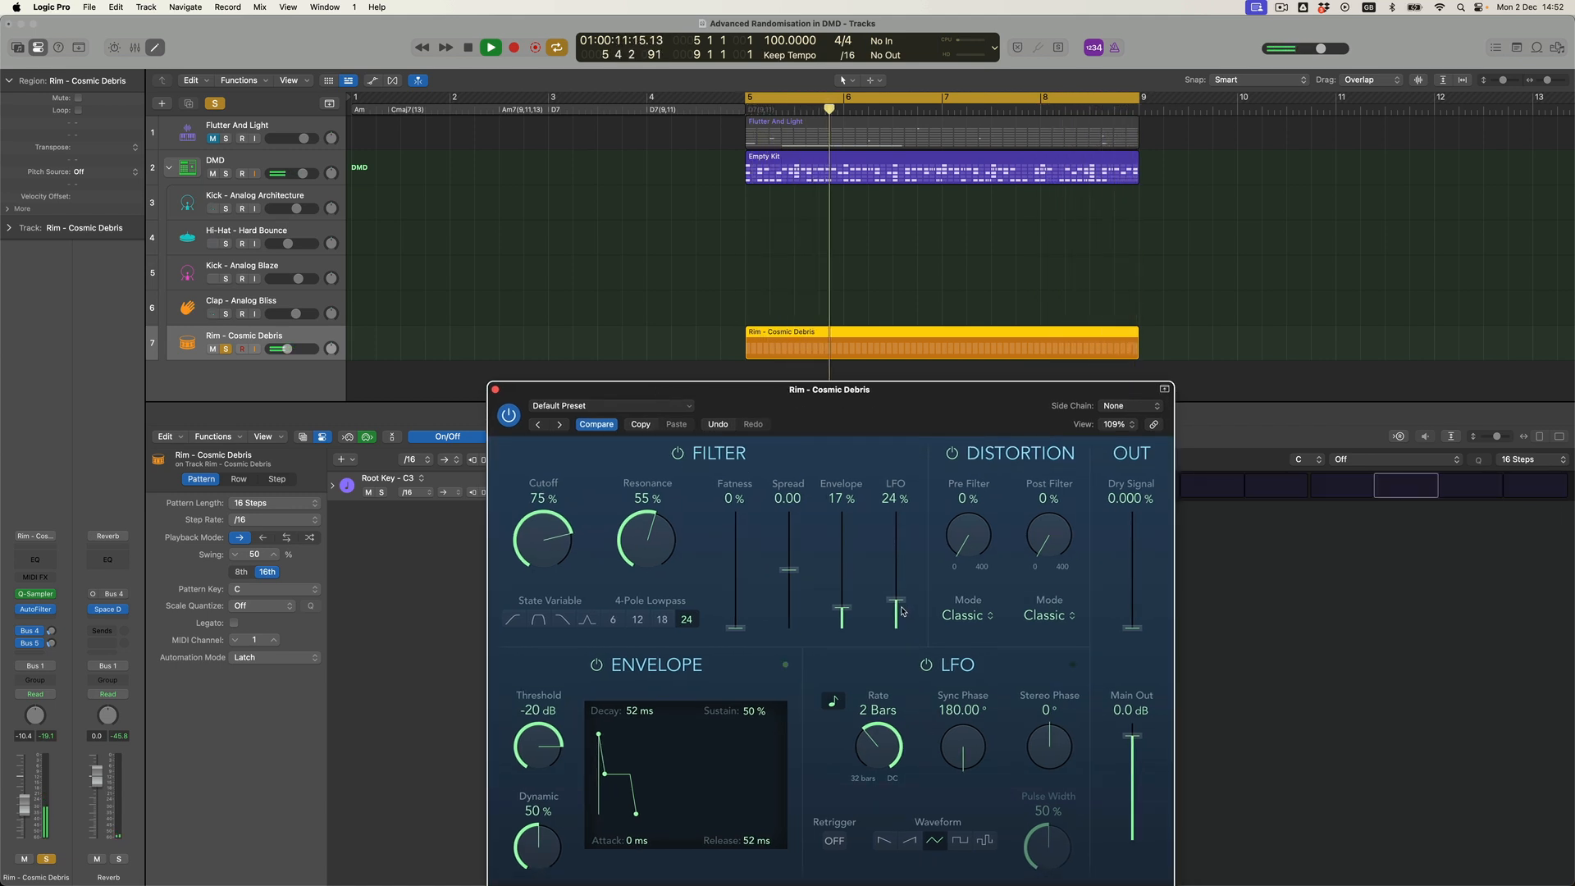
{"action": "left_click_drag", "start_coordinate": [902, 611], "coordinate": [897, 597]}
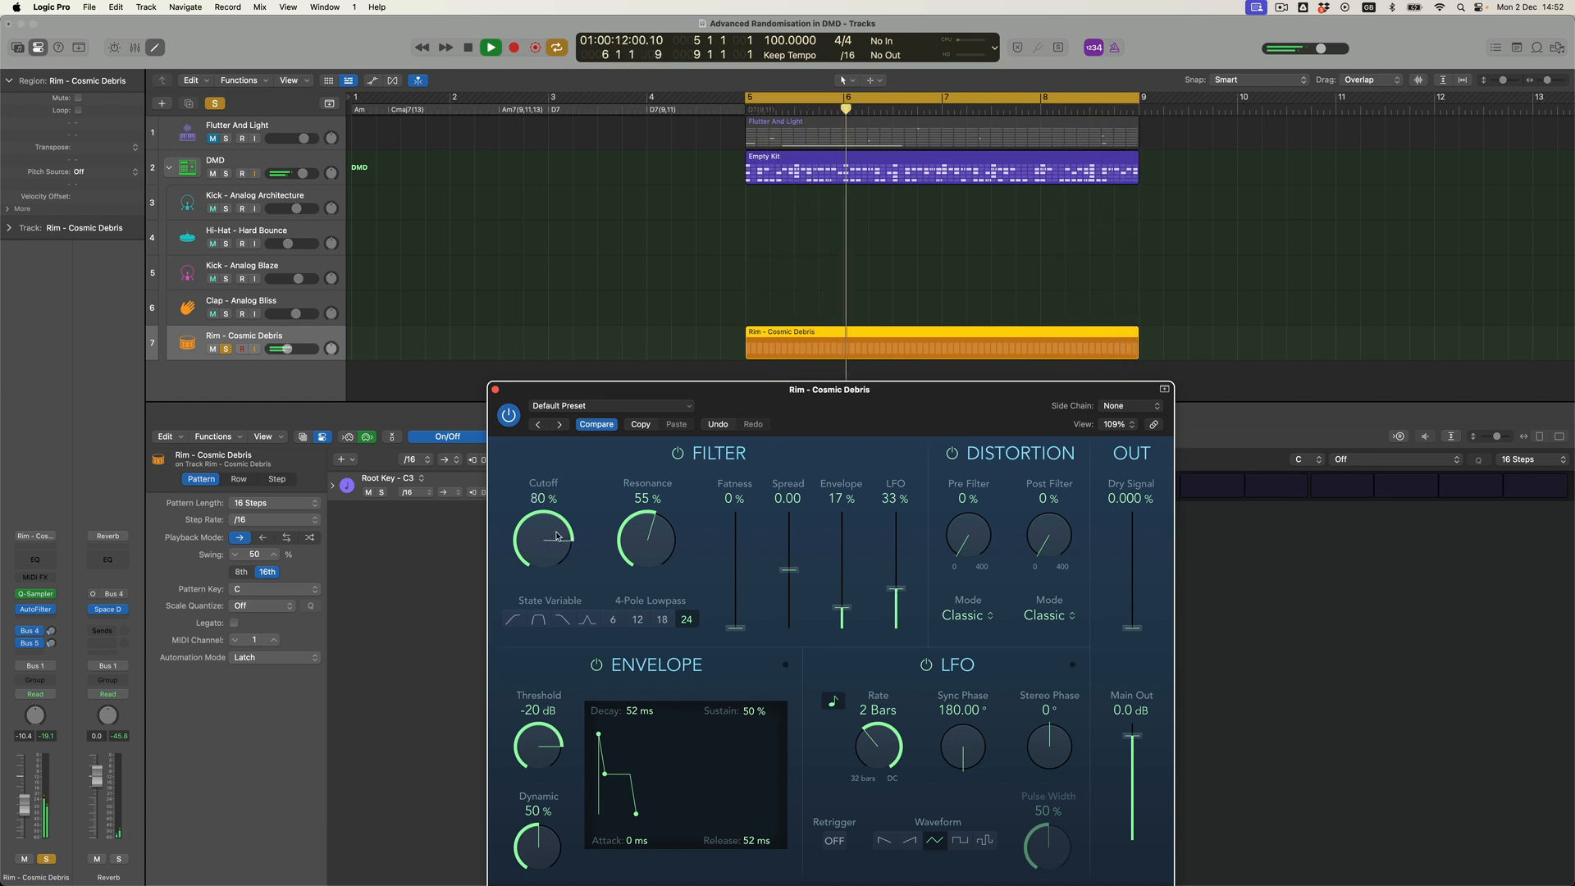
{"action": "left_click_drag", "start_coordinate": [1059, 541], "coordinate": [1063, 506]}
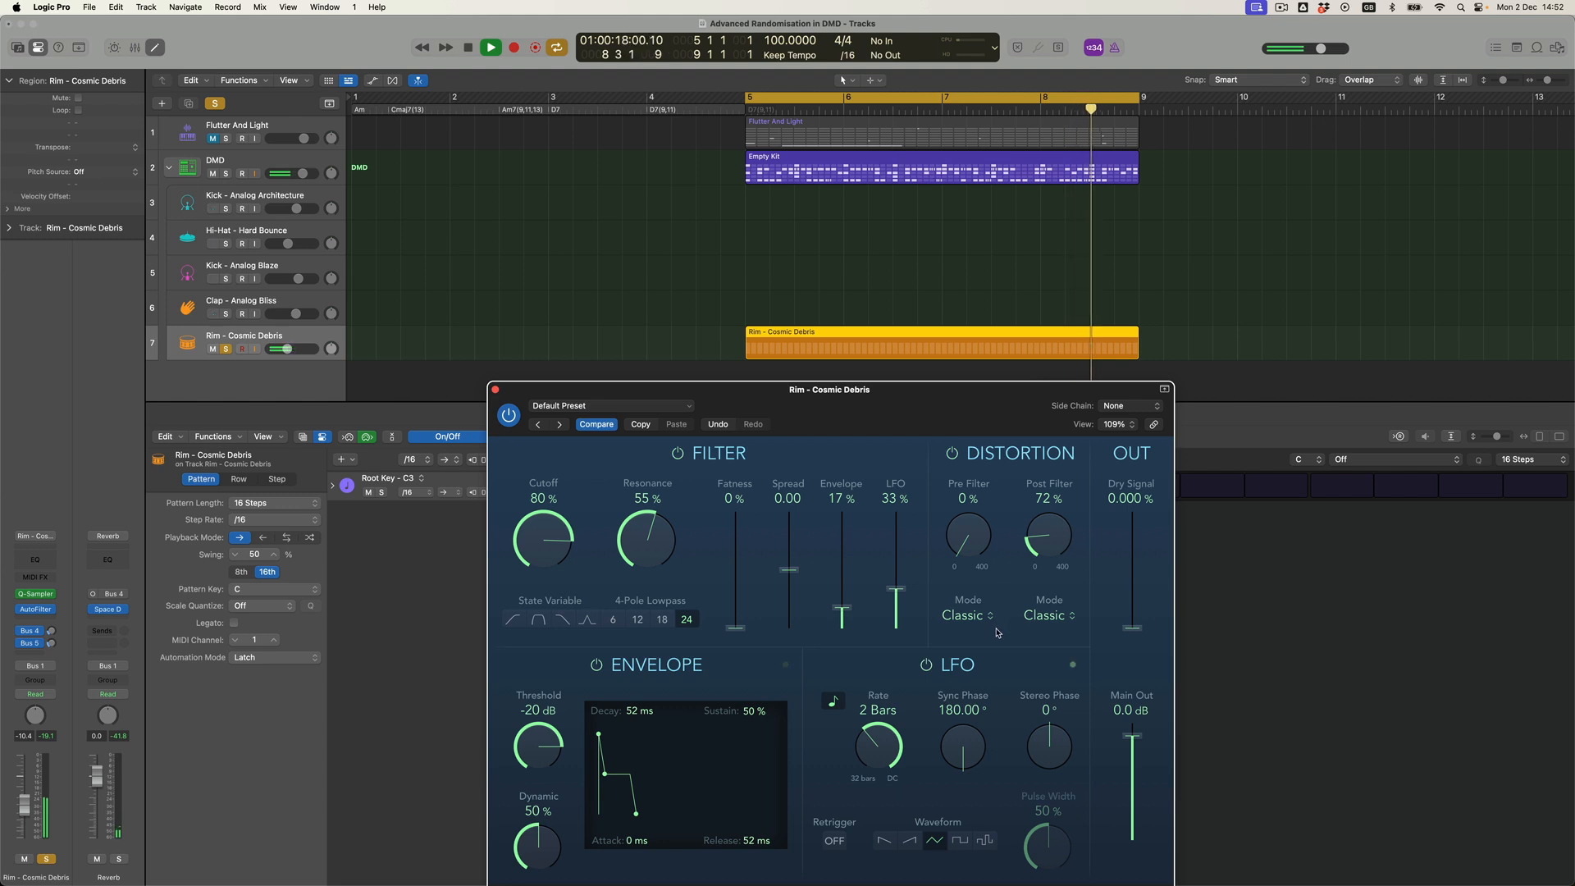
{"action": "key", "text": "space"}
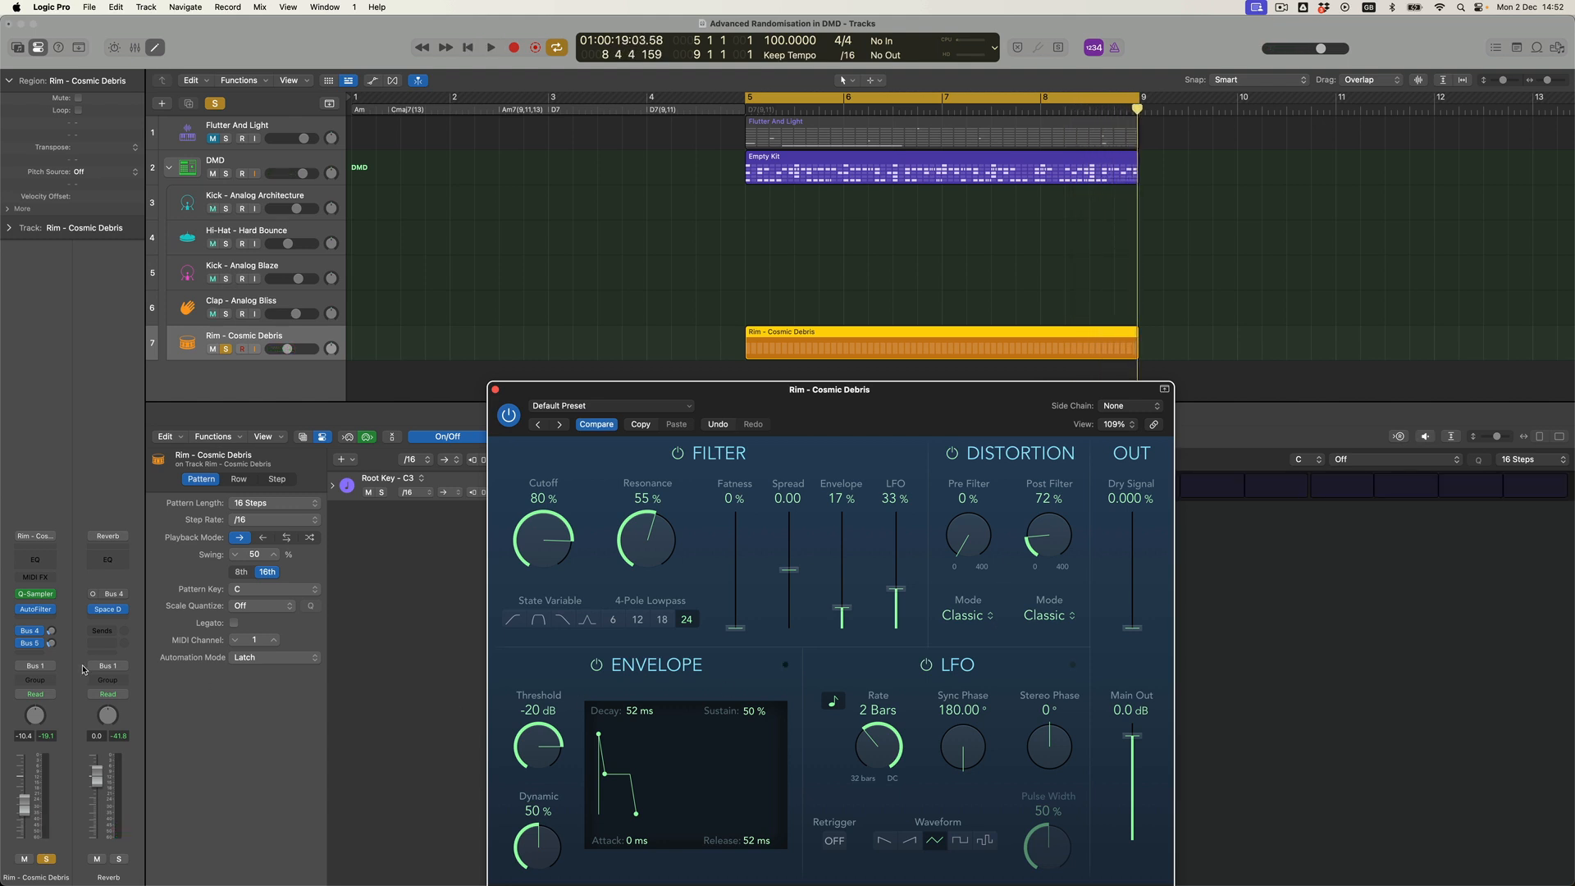
Add a Tape Delay after the AutoFilter on the Rim channel strip
{"action": "left_click", "coordinate": [47, 618]}
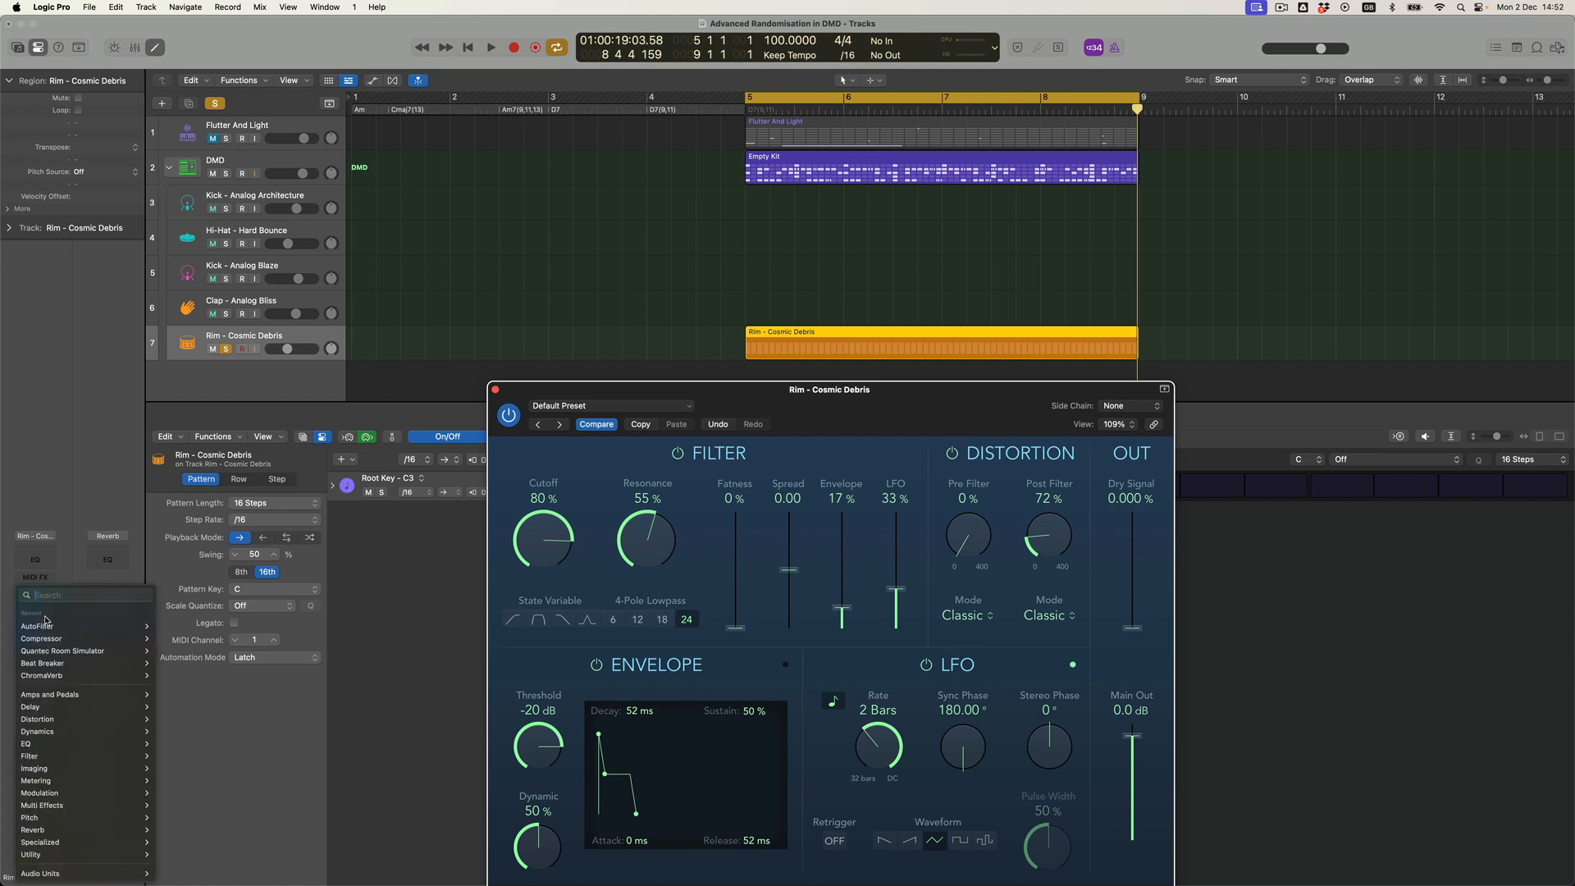
{"action": "mouse_move", "coordinate": [98, 707]}
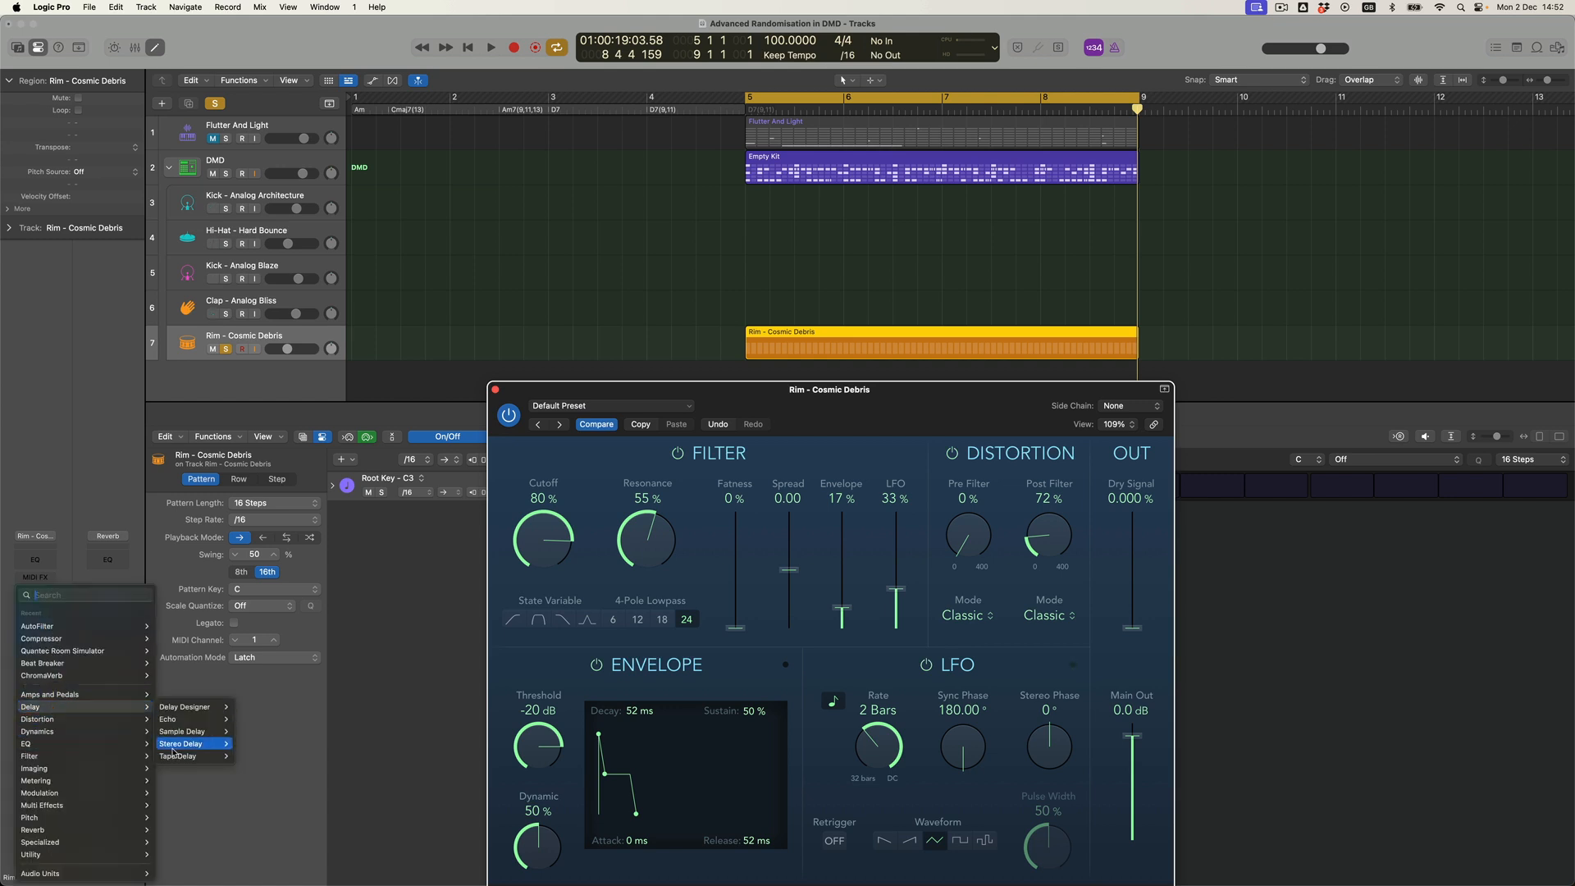
{"action": "mouse_move", "coordinate": [187, 755]}
{"action": "left_click", "coordinate": [252, 755]}
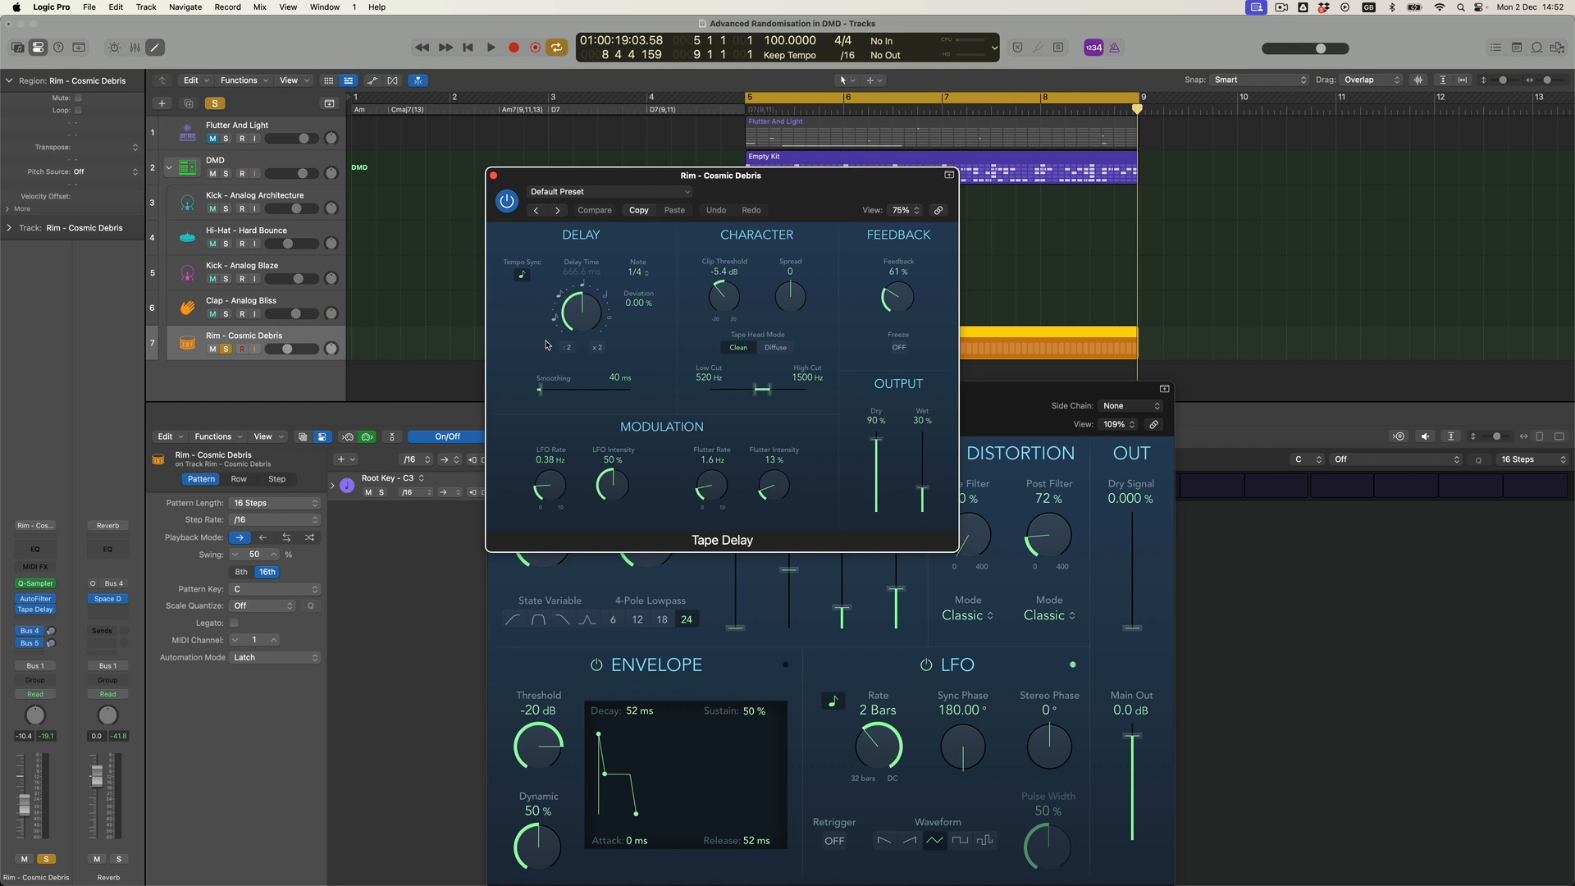
Disable the Tape Delay's Tempo Sync and set Delay Time to 44.0 ms, Feedback to 63%, Low Cut to 490 Hz and High Cut to 8400 Hz
{"action": "left_click", "coordinate": [521, 275]}
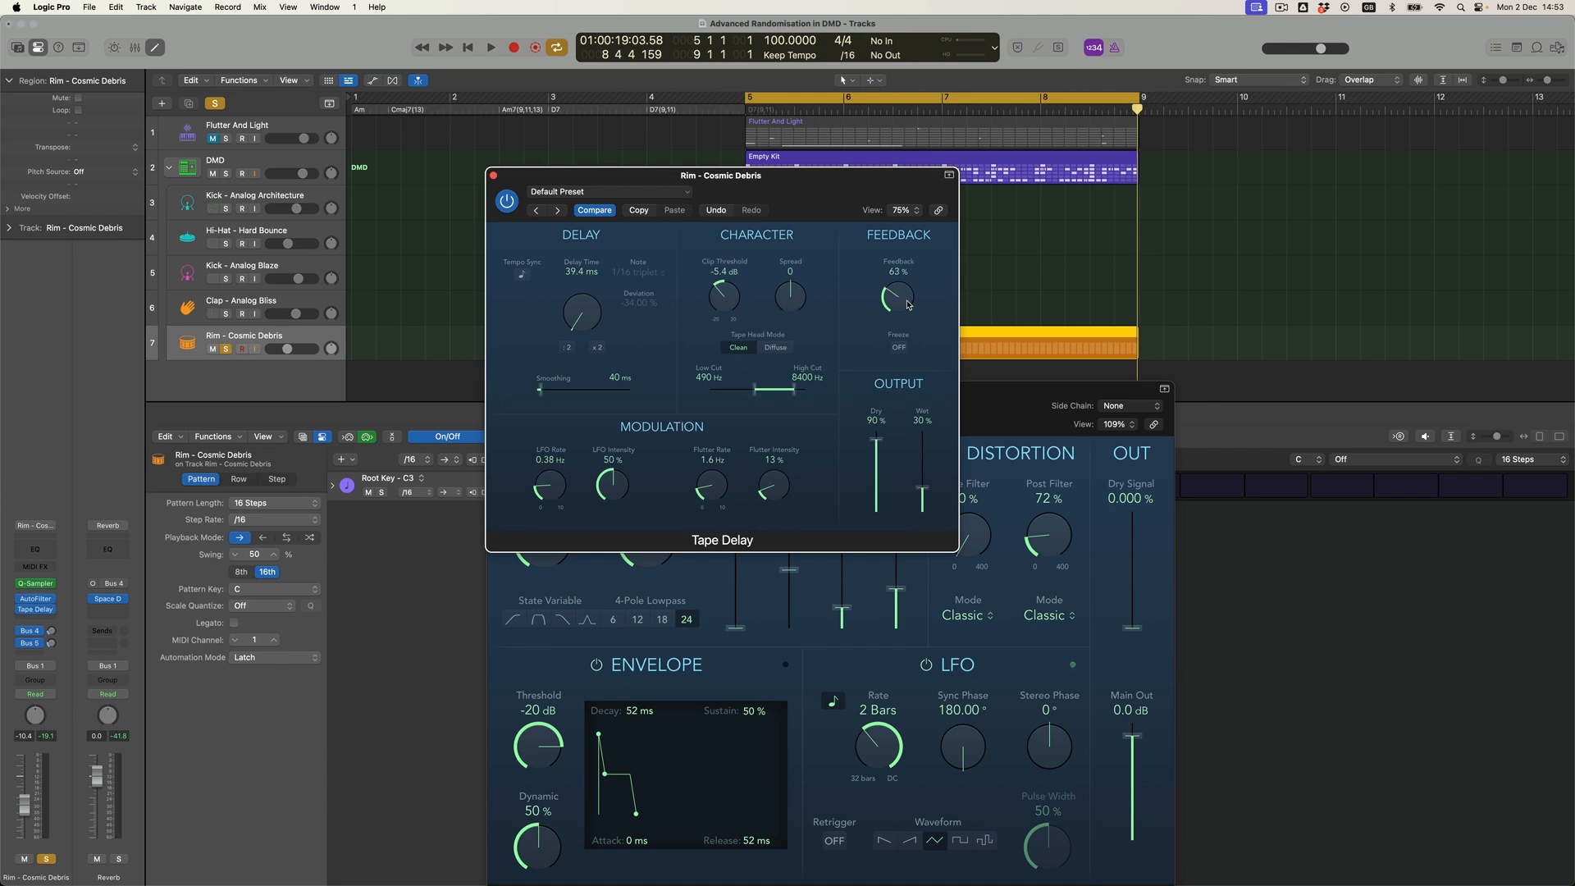
{"action": "key", "text": "space"}
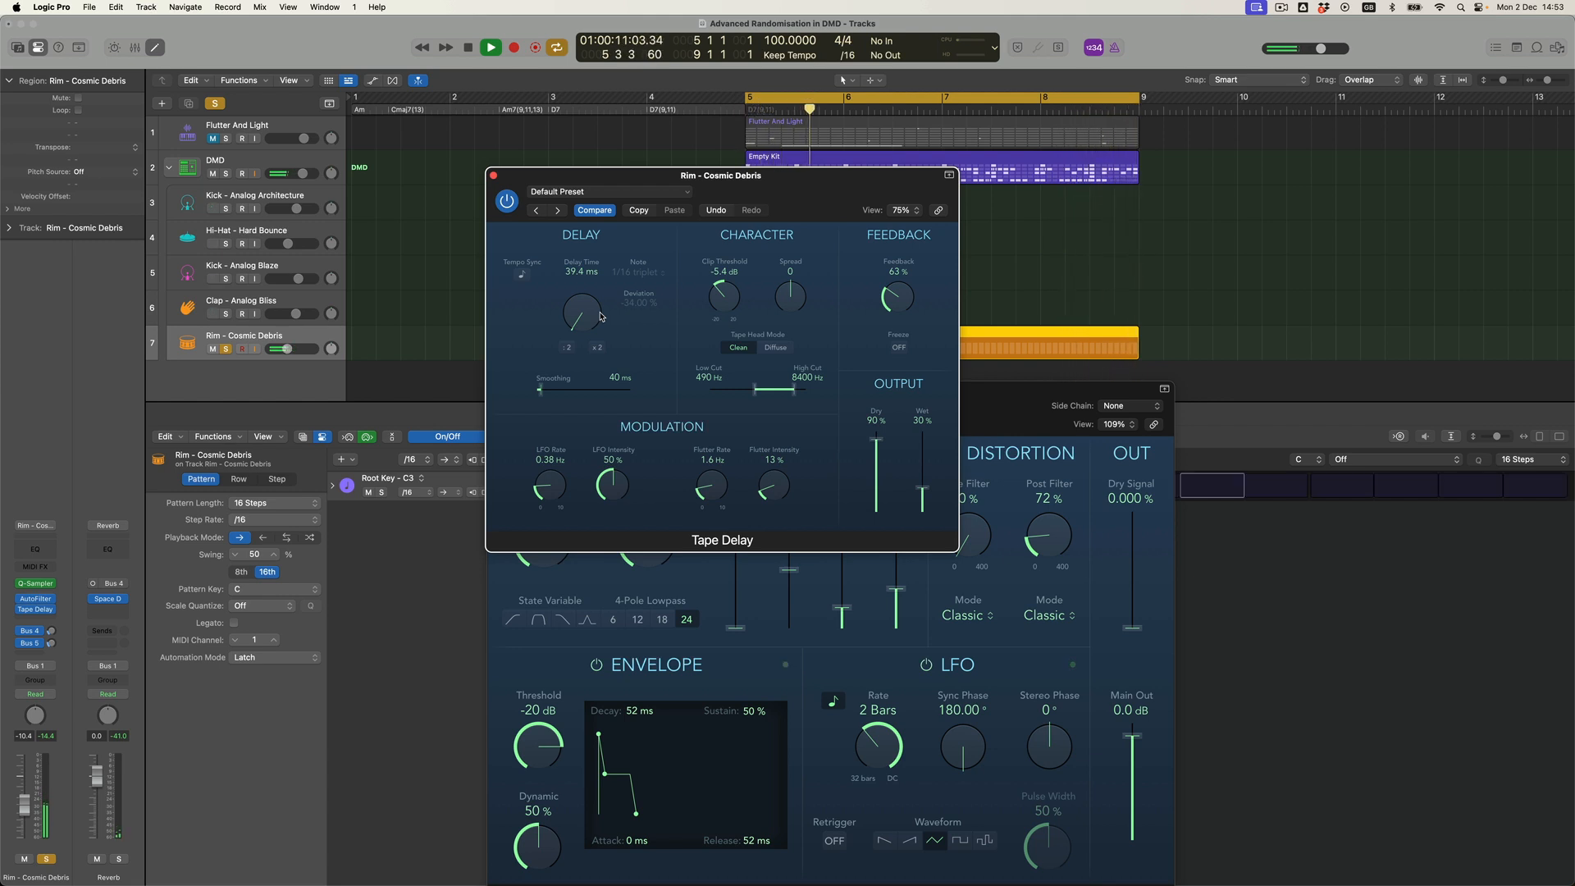
{"action": "left_click_drag", "start_coordinate": [593, 313], "coordinate": [594, 311]}
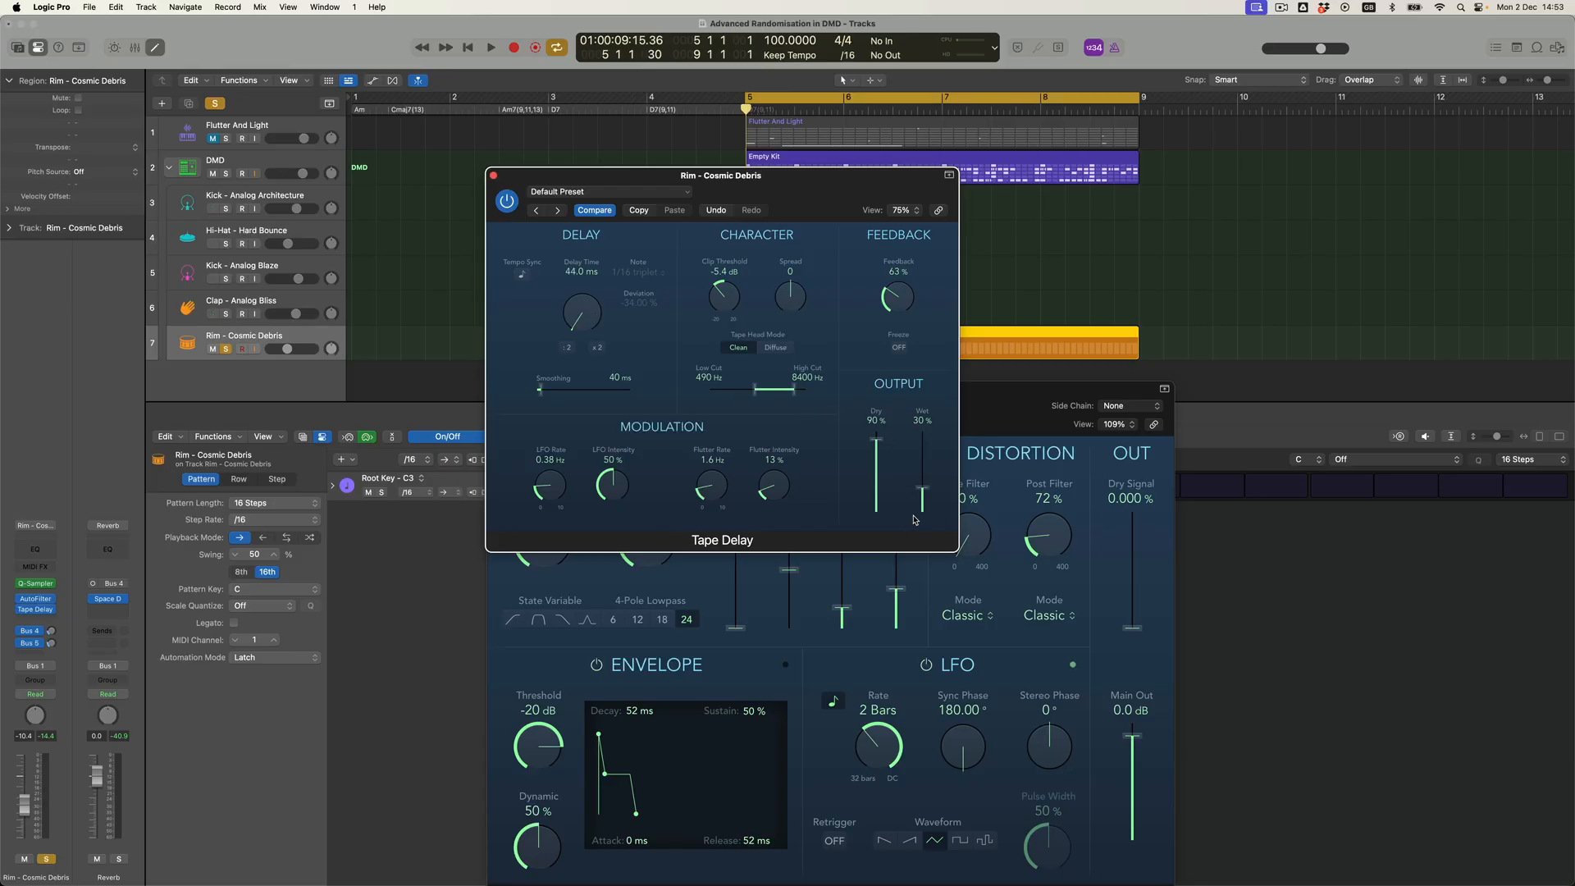
Audition the Tape Delay's Wet level between 0% and 60%, leave it at 0%, and close the Tape Delay and AutoFilter windows
{"action": "key", "text": "space"}
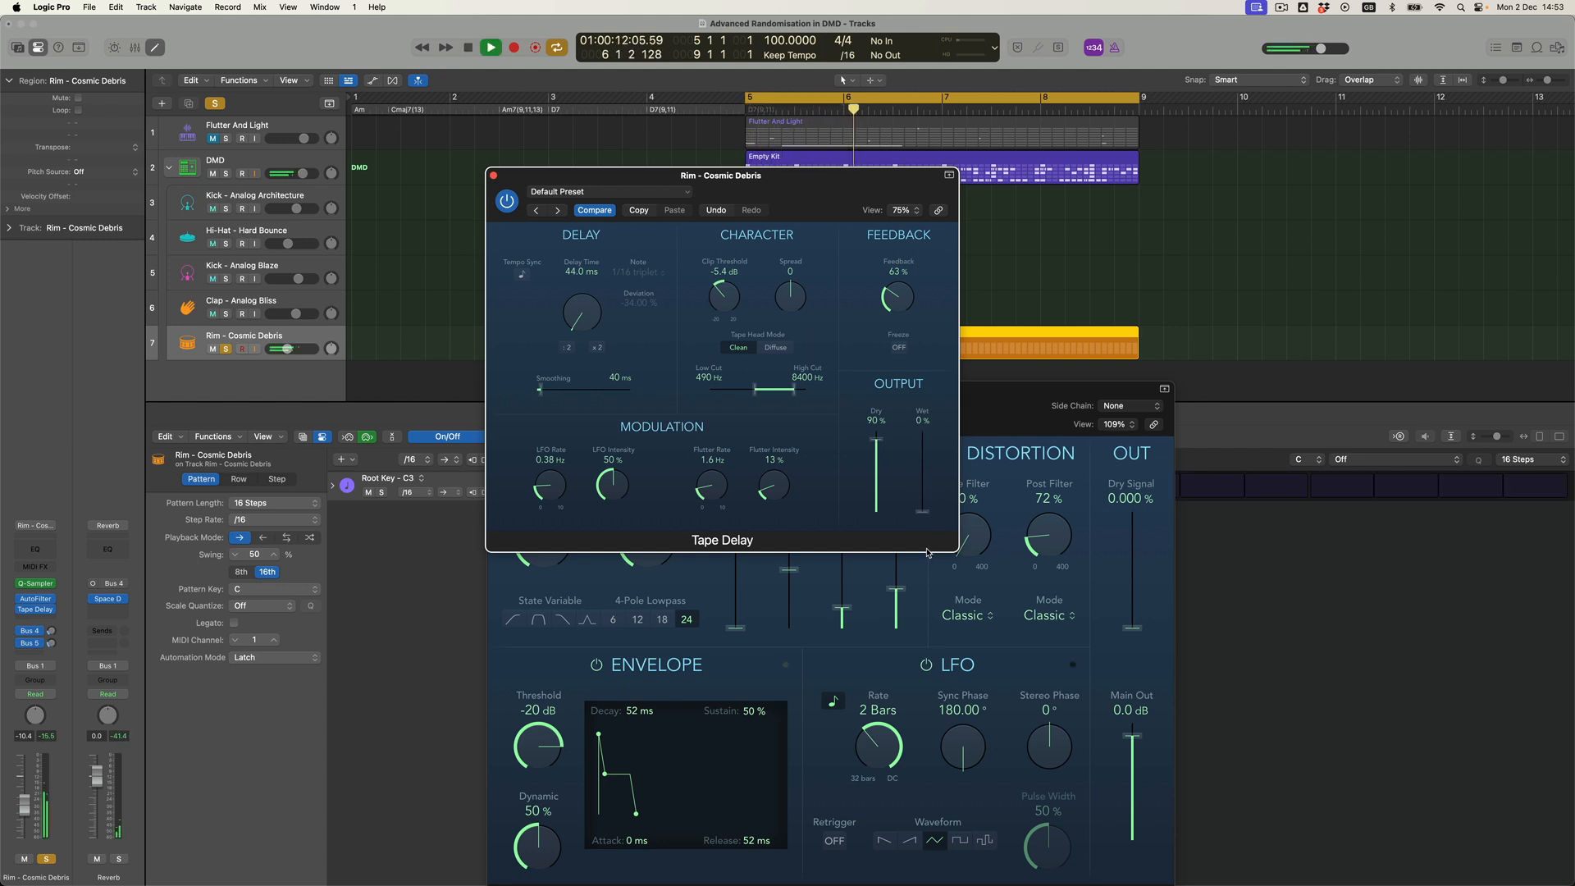
{"action": "key", "text": "space"}
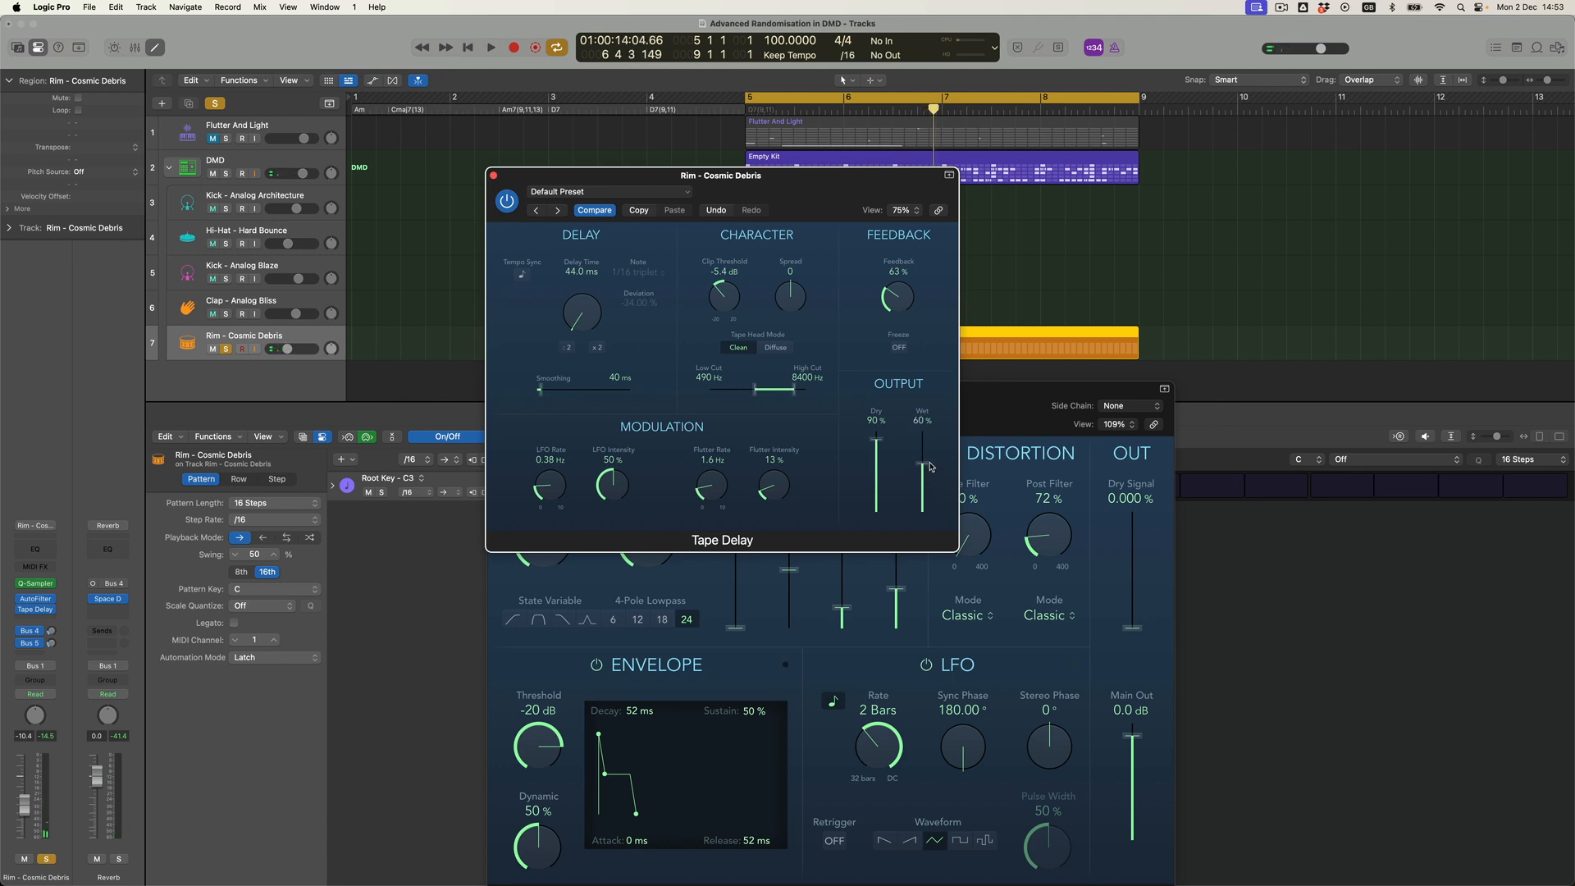
{"action": "key", "text": "space"}
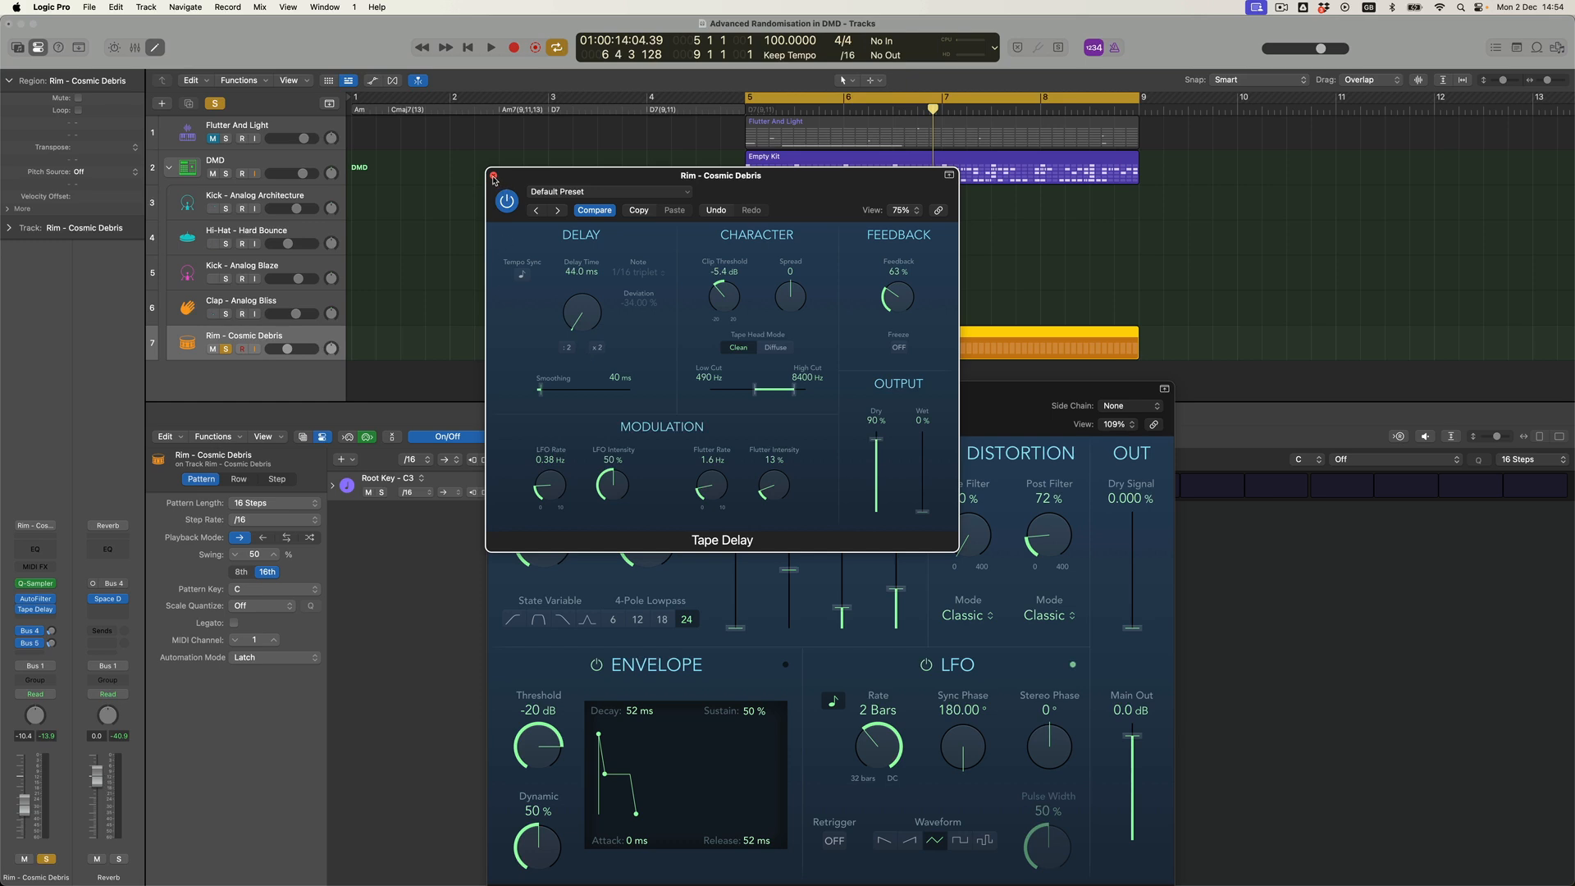
{"action": "left_click", "coordinate": [493, 175]}
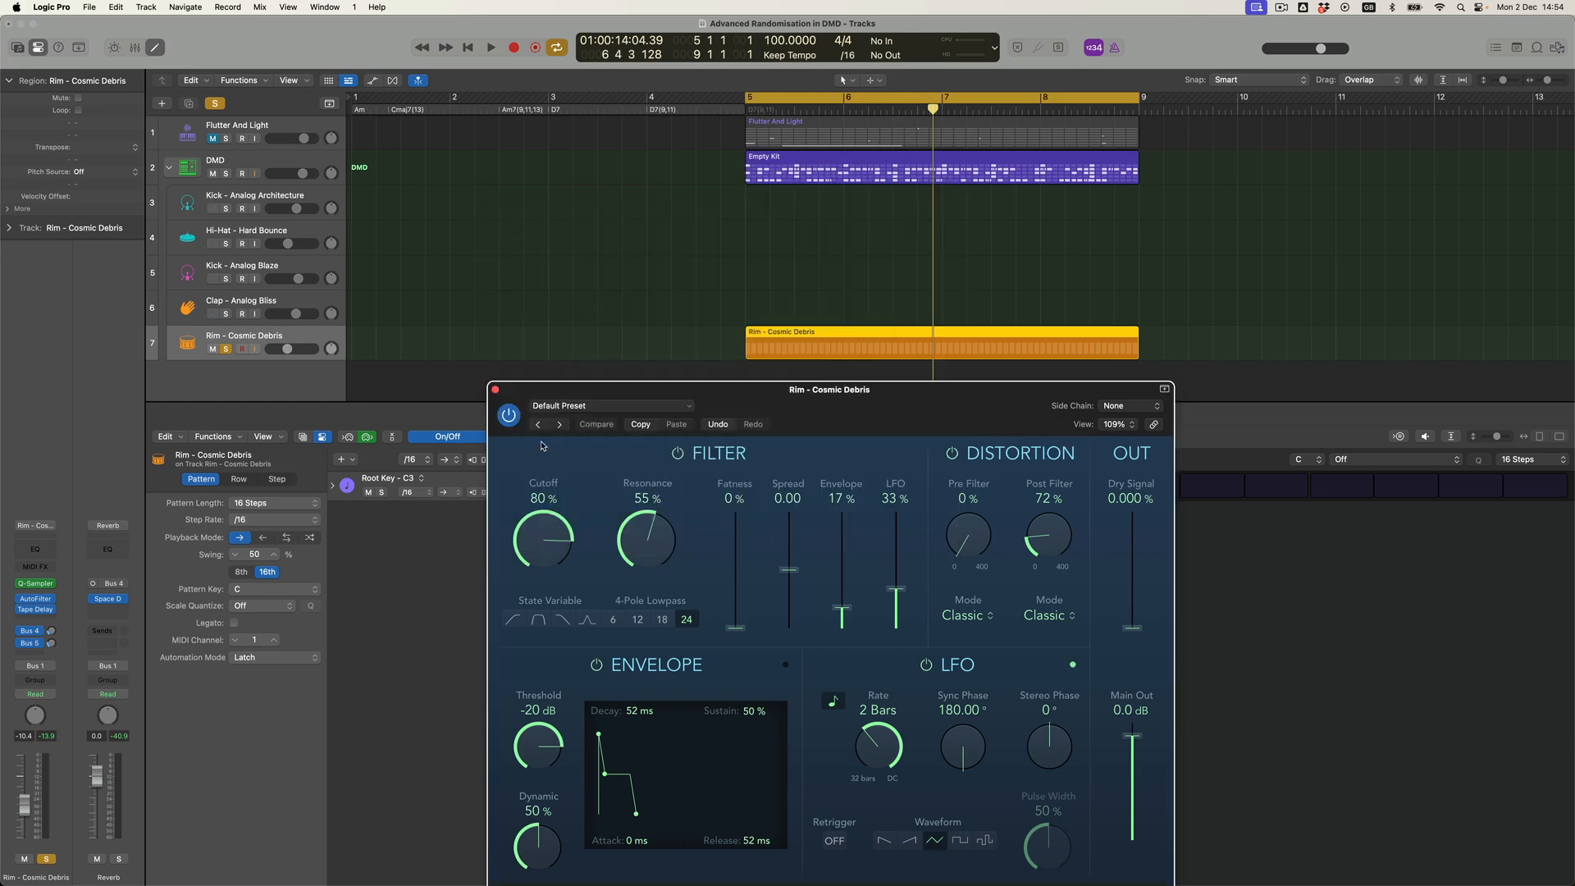
{"action": "left_click", "coordinate": [495, 391]}
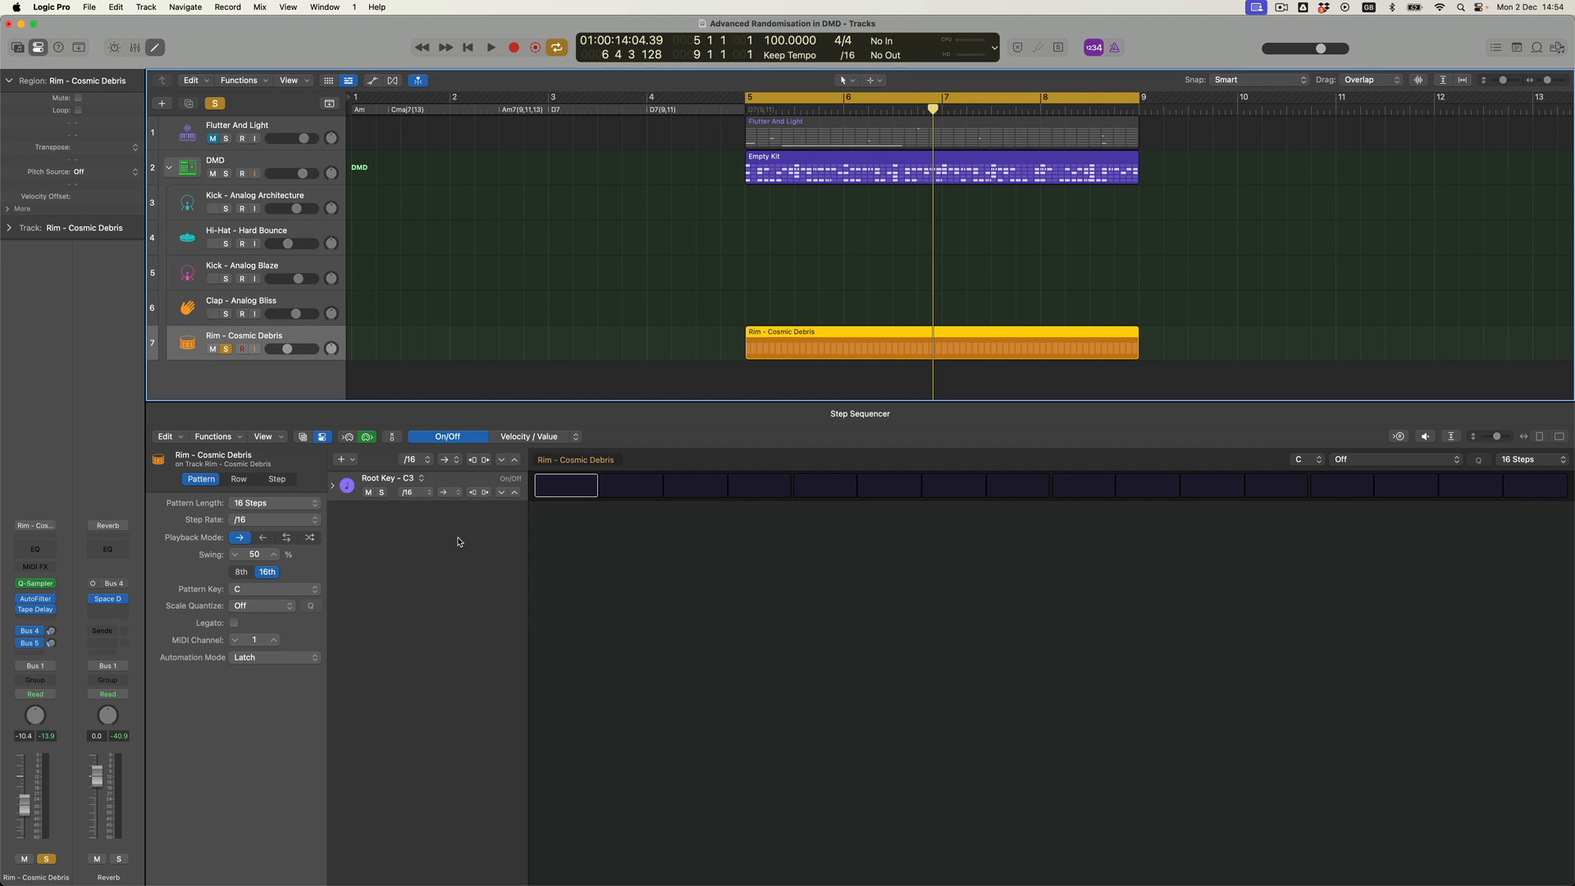
Compare the automation parameters that can be added as pattern rows on the Rim track and on the main DMD track
{"action": "left_click", "coordinate": [352, 460]}
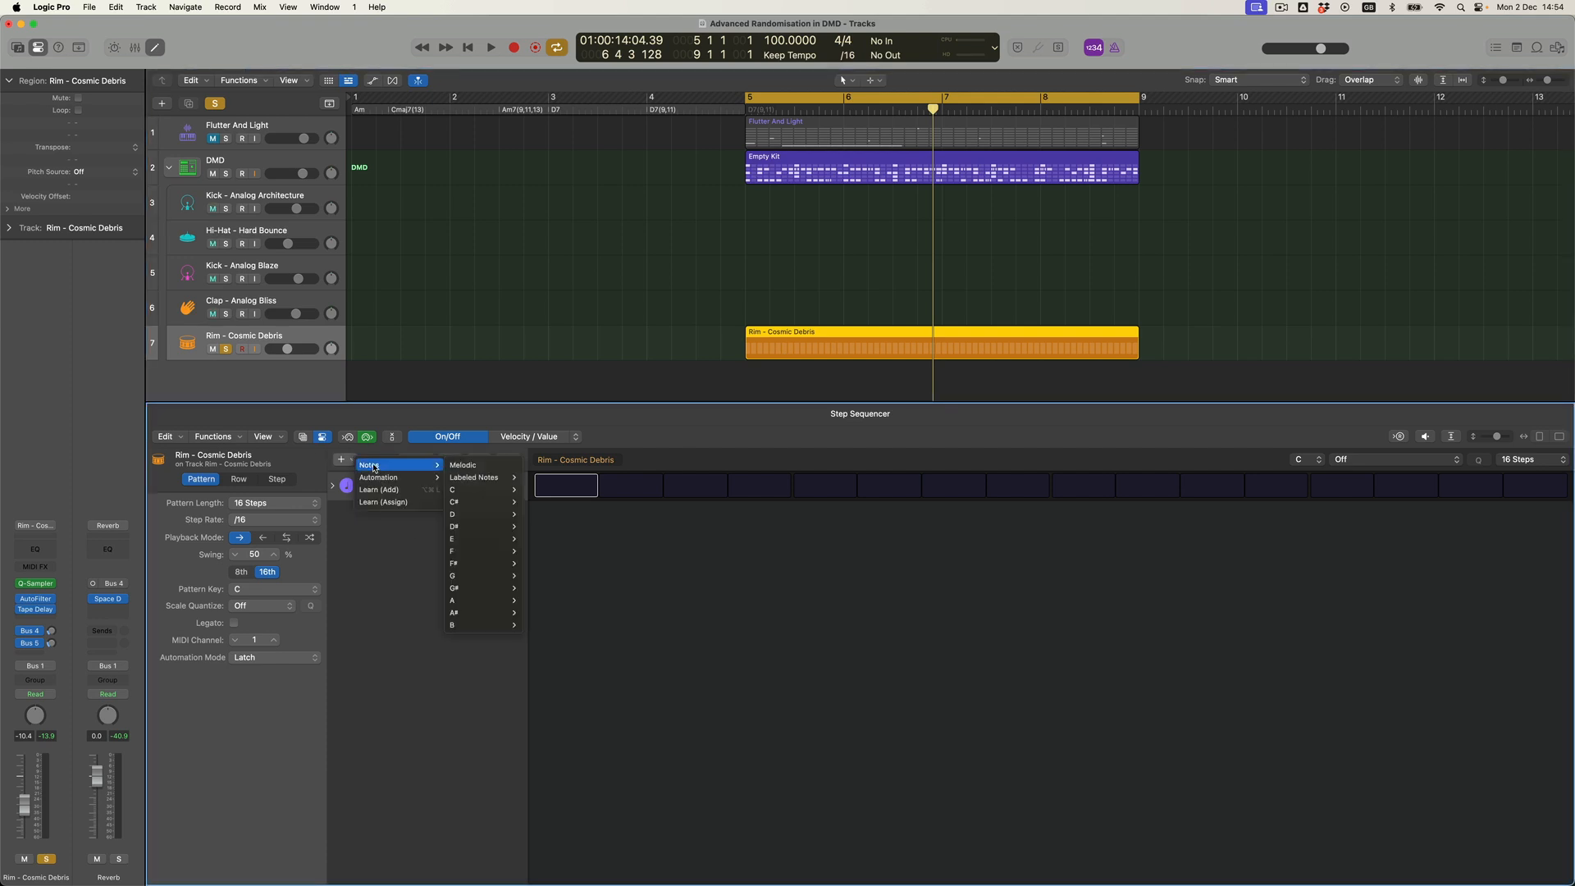
{"action": "mouse_move", "coordinate": [378, 481]}
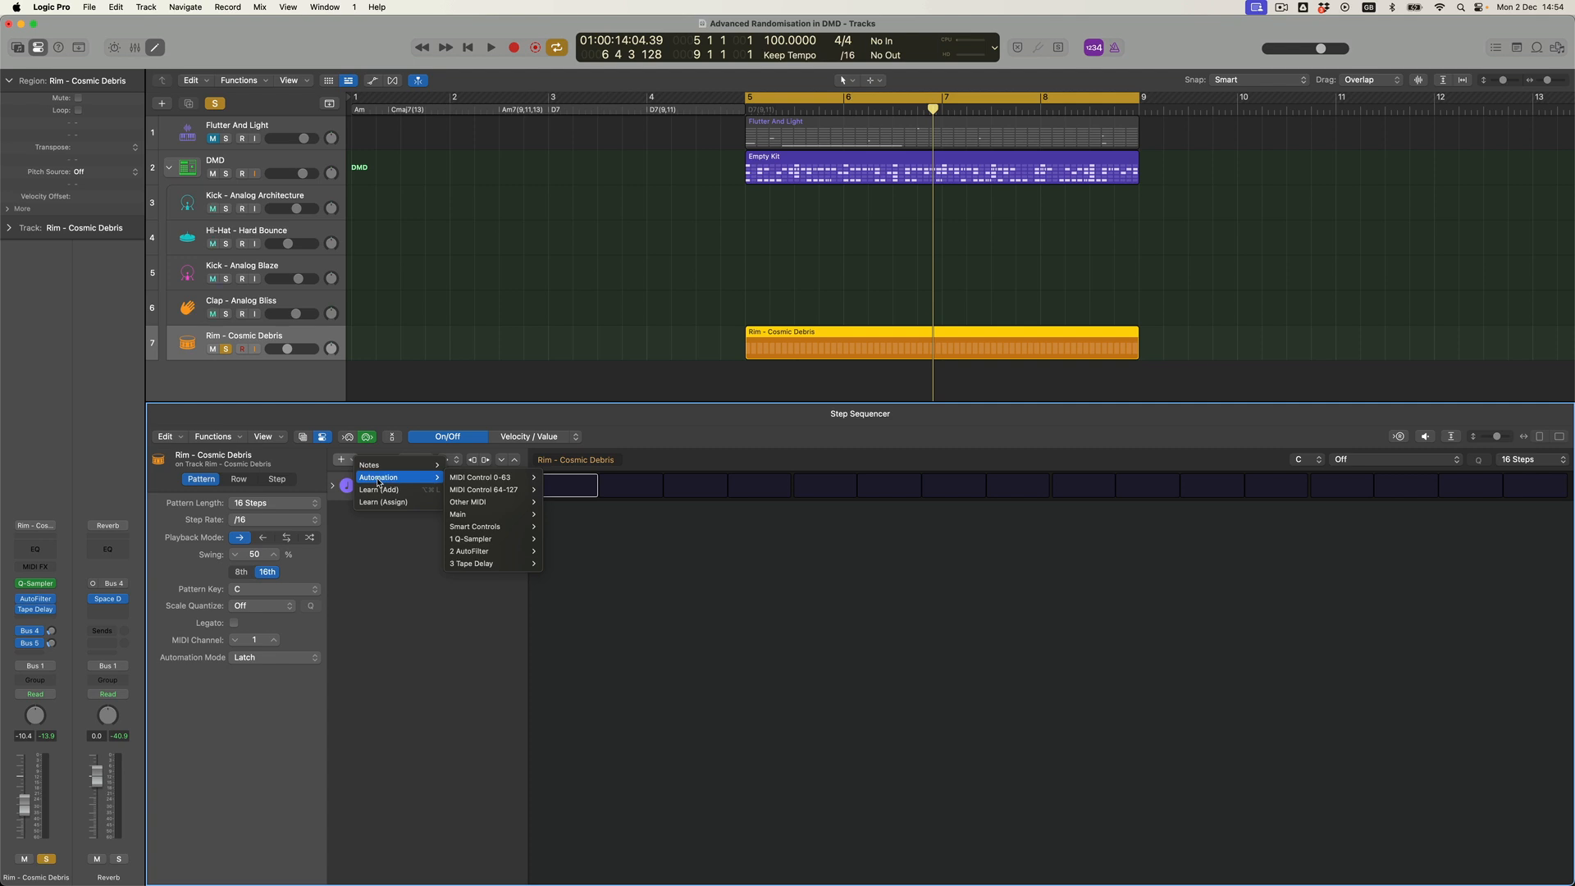
{"action": "mouse_move", "coordinate": [490, 565]}
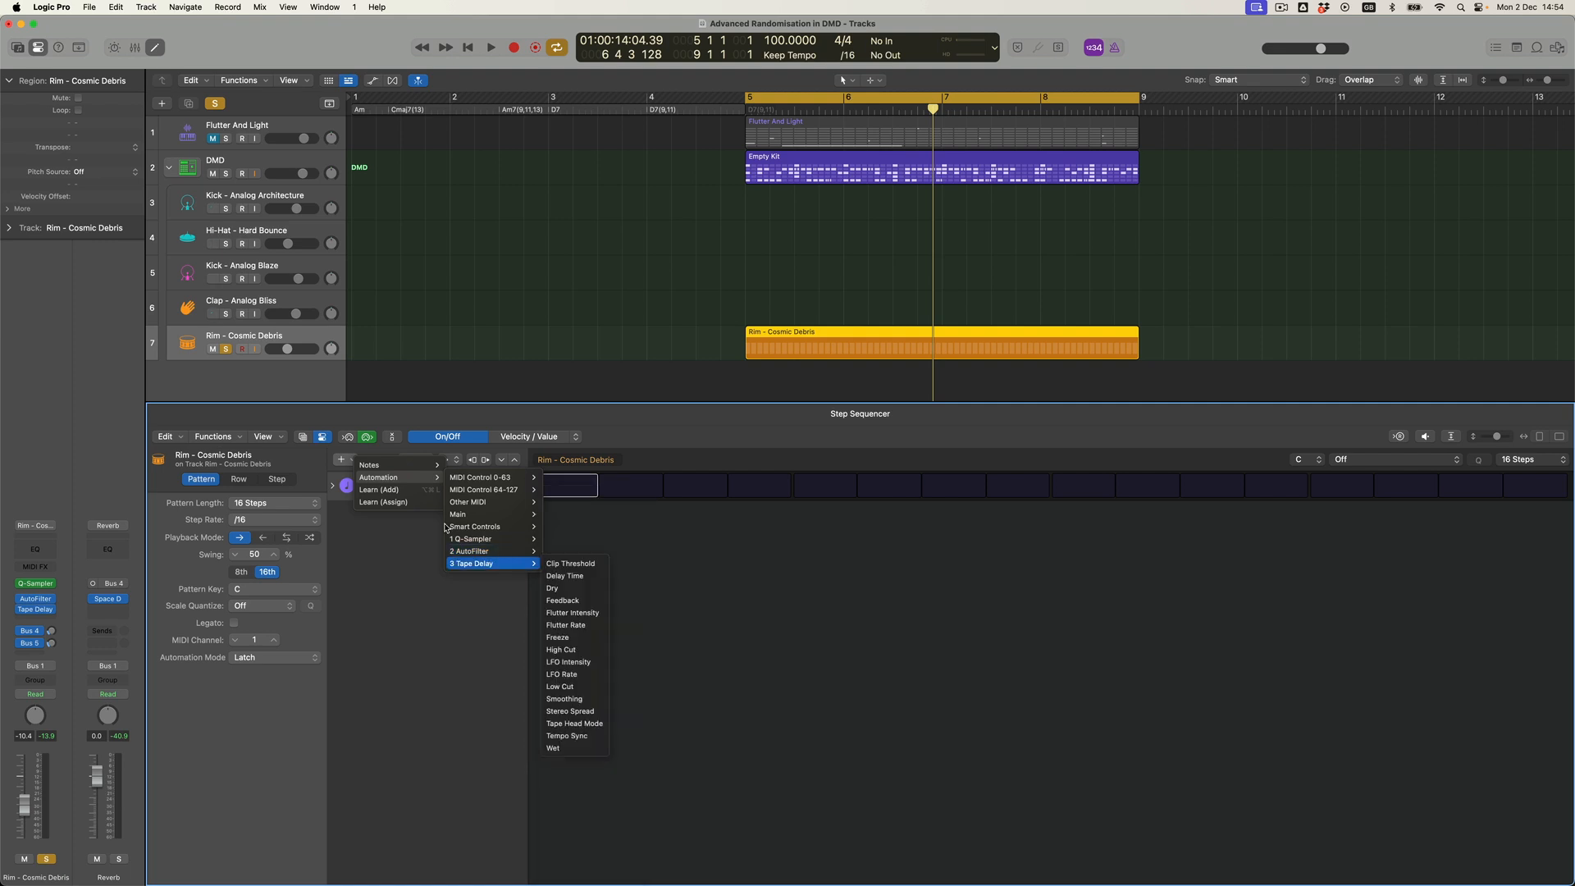
{"action": "left_click", "coordinate": [298, 331]}
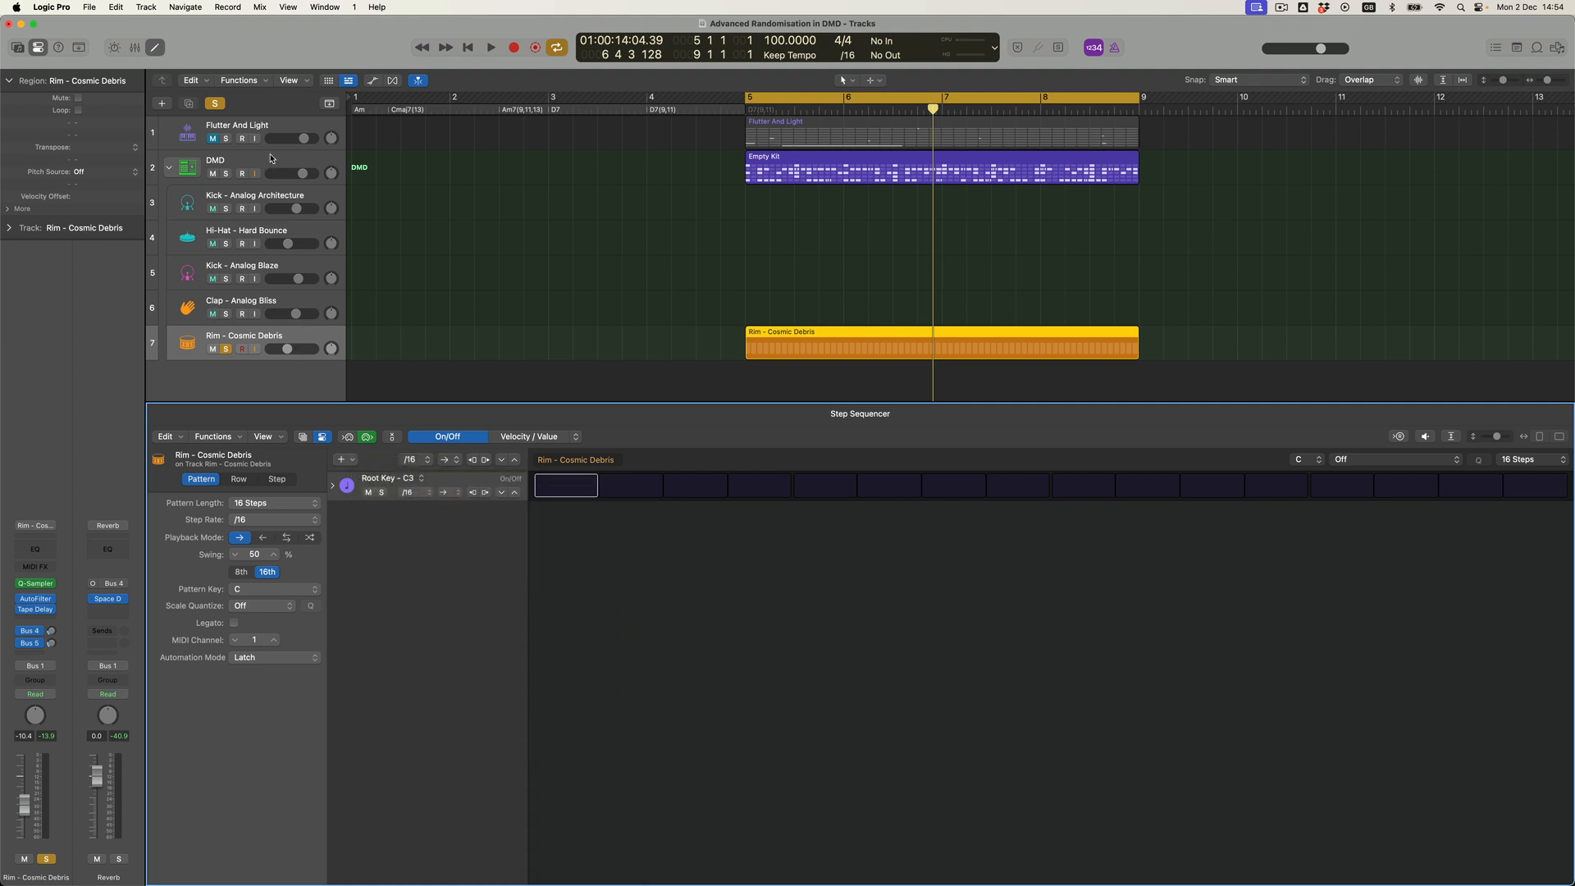
{"action": "left_click", "coordinate": [270, 159]}
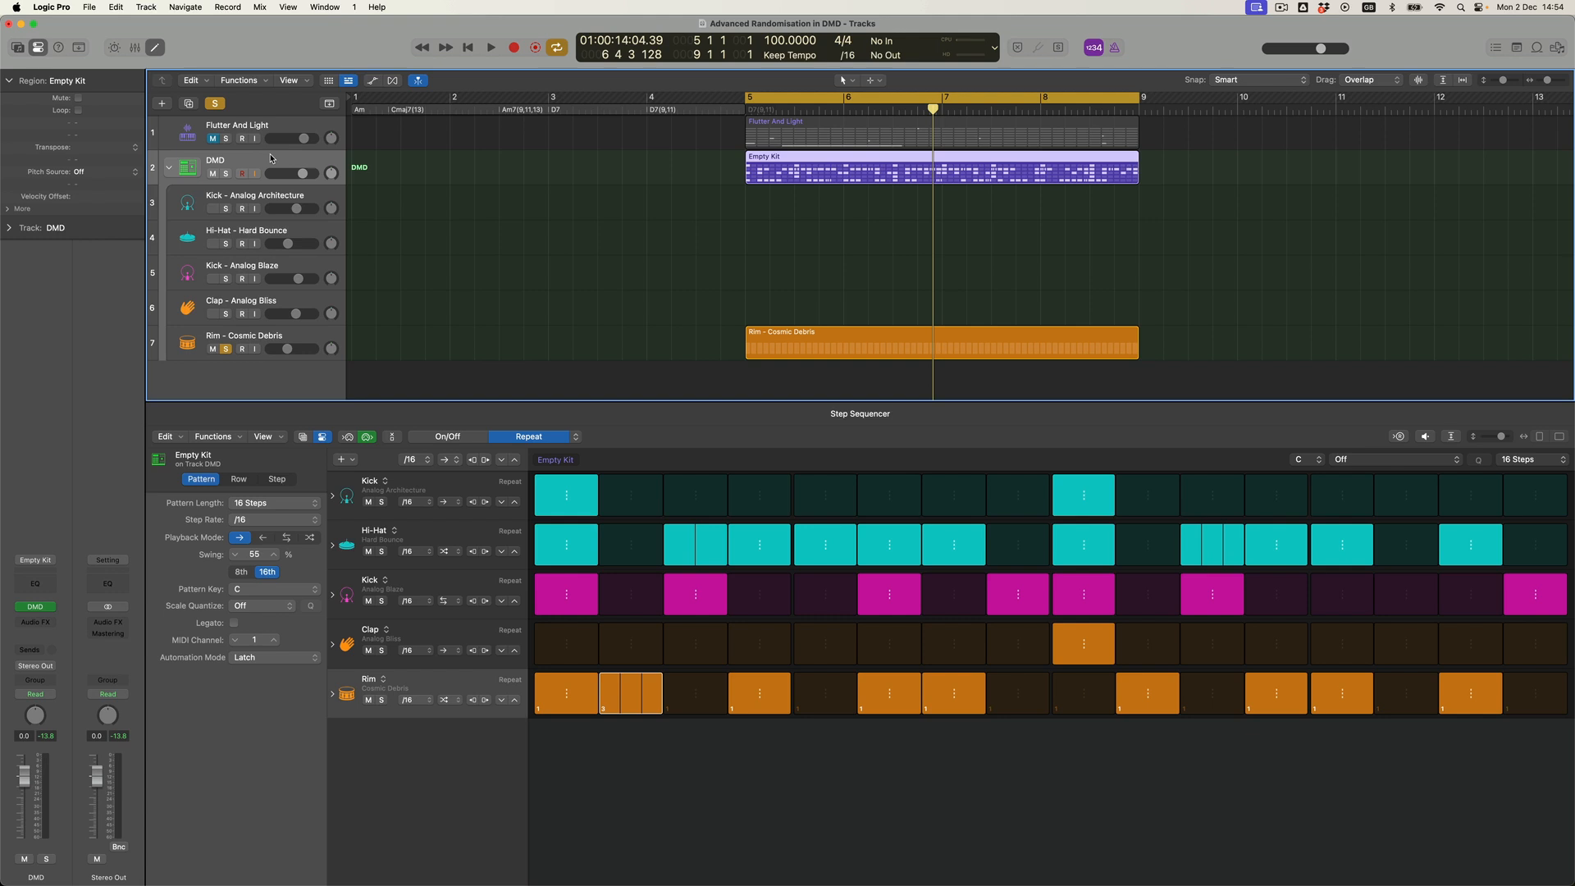
{"action": "left_click", "coordinate": [353, 460]}
{"action": "mouse_move", "coordinate": [374, 481]}
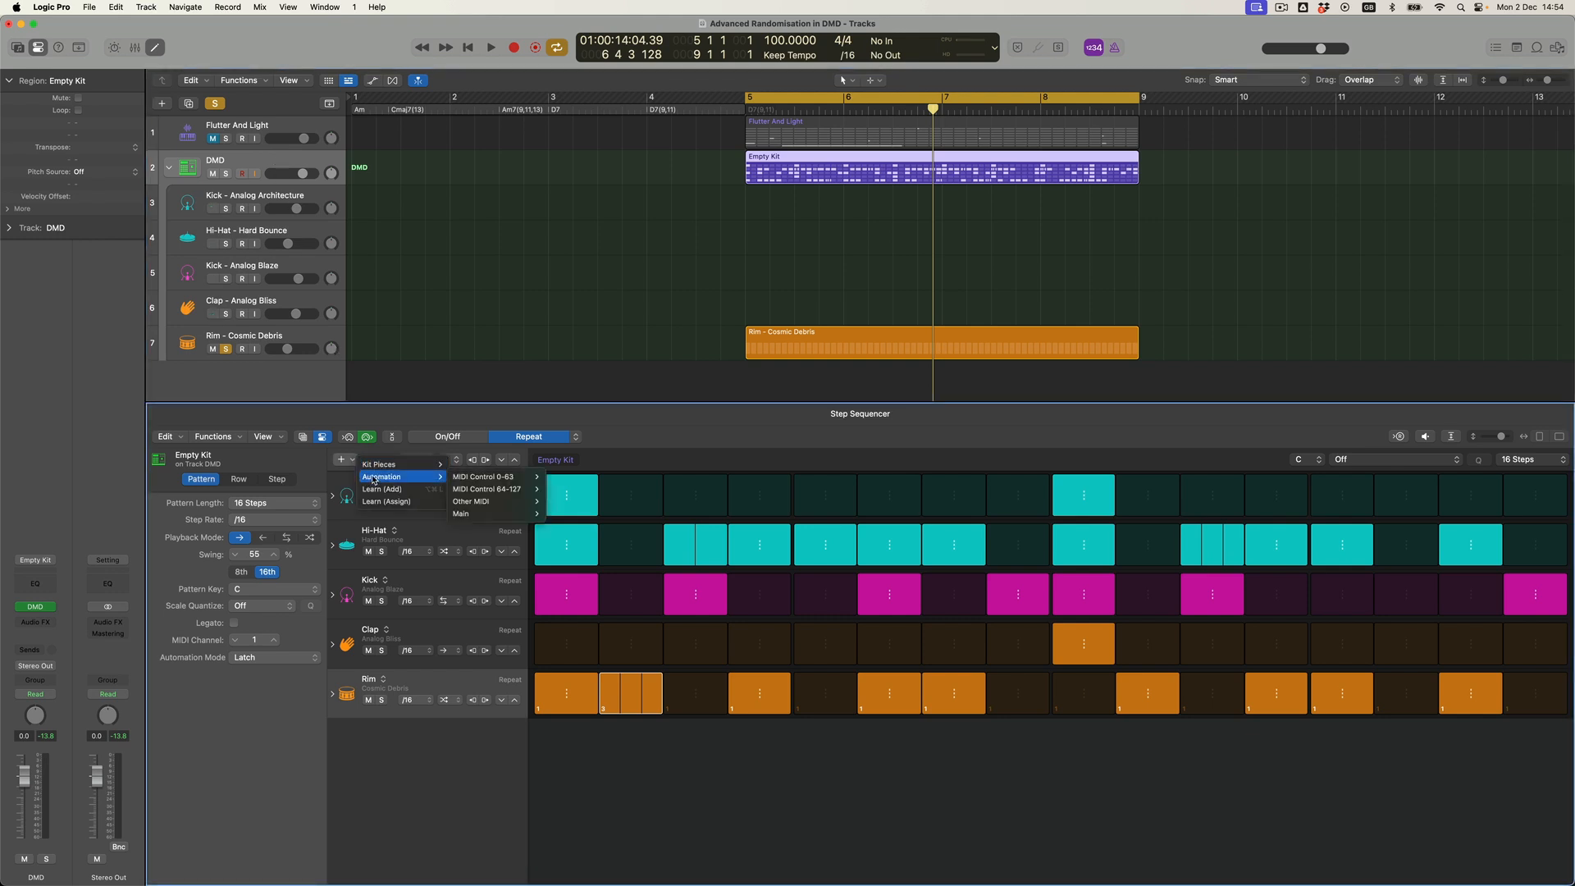
{"action": "mouse_move", "coordinate": [484, 483]}
{"action": "left_click", "coordinate": [250, 317]}
Add an automation row for the Tape Delay's Wet parameter to the Rim track's pattern
{"action": "left_click", "coordinate": [255, 340]}
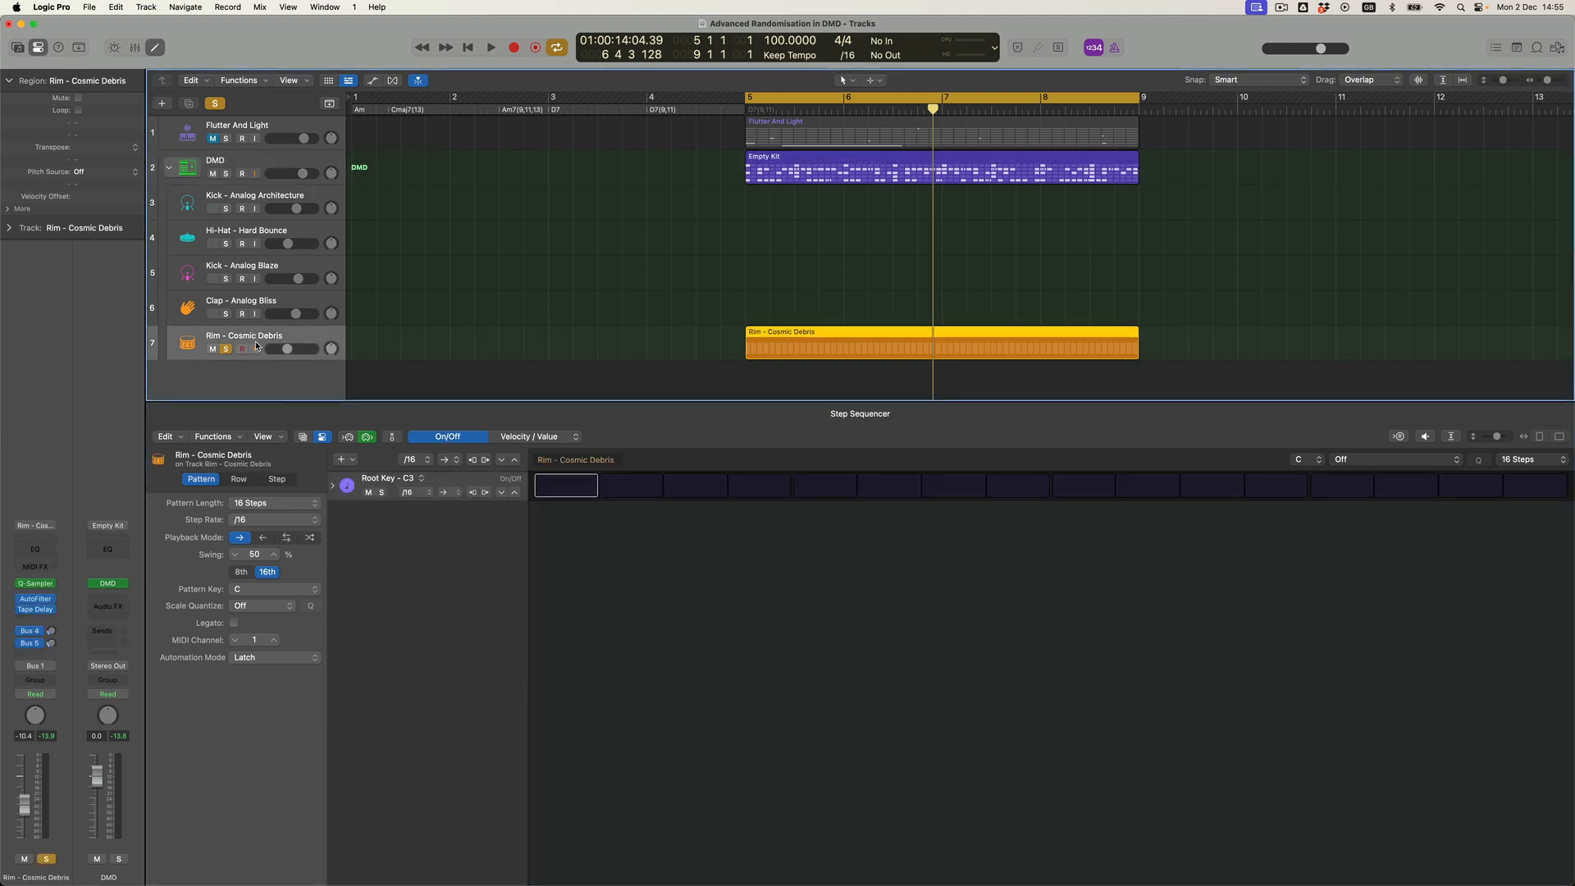
{"action": "left_click", "coordinate": [354, 461]}
{"action": "mouse_move", "coordinate": [377, 482]}
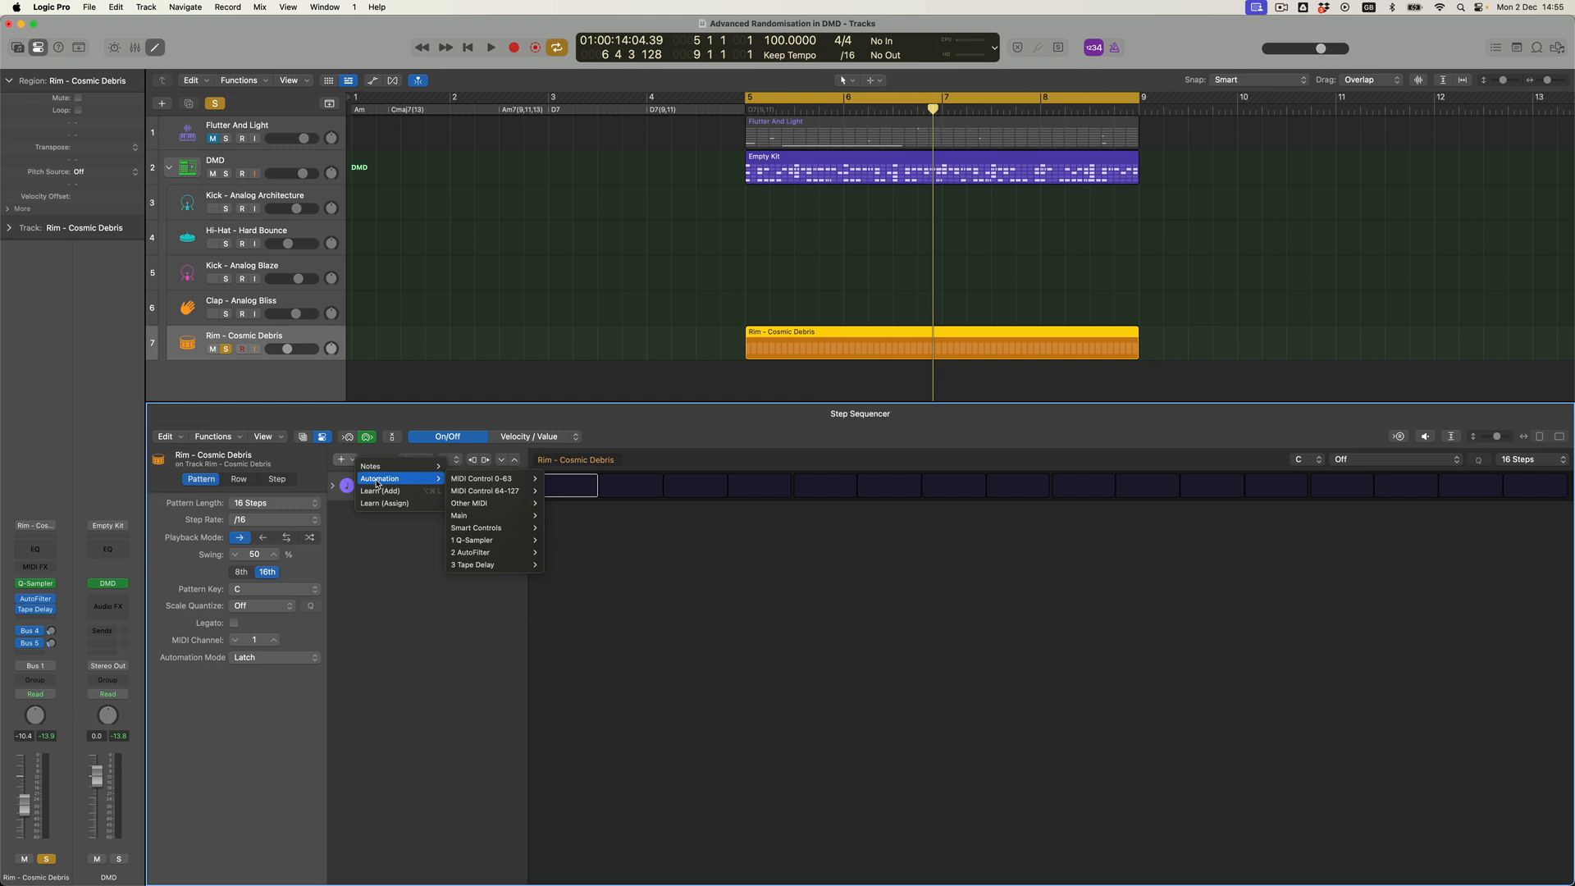
{"action": "mouse_move", "coordinate": [465, 565]}
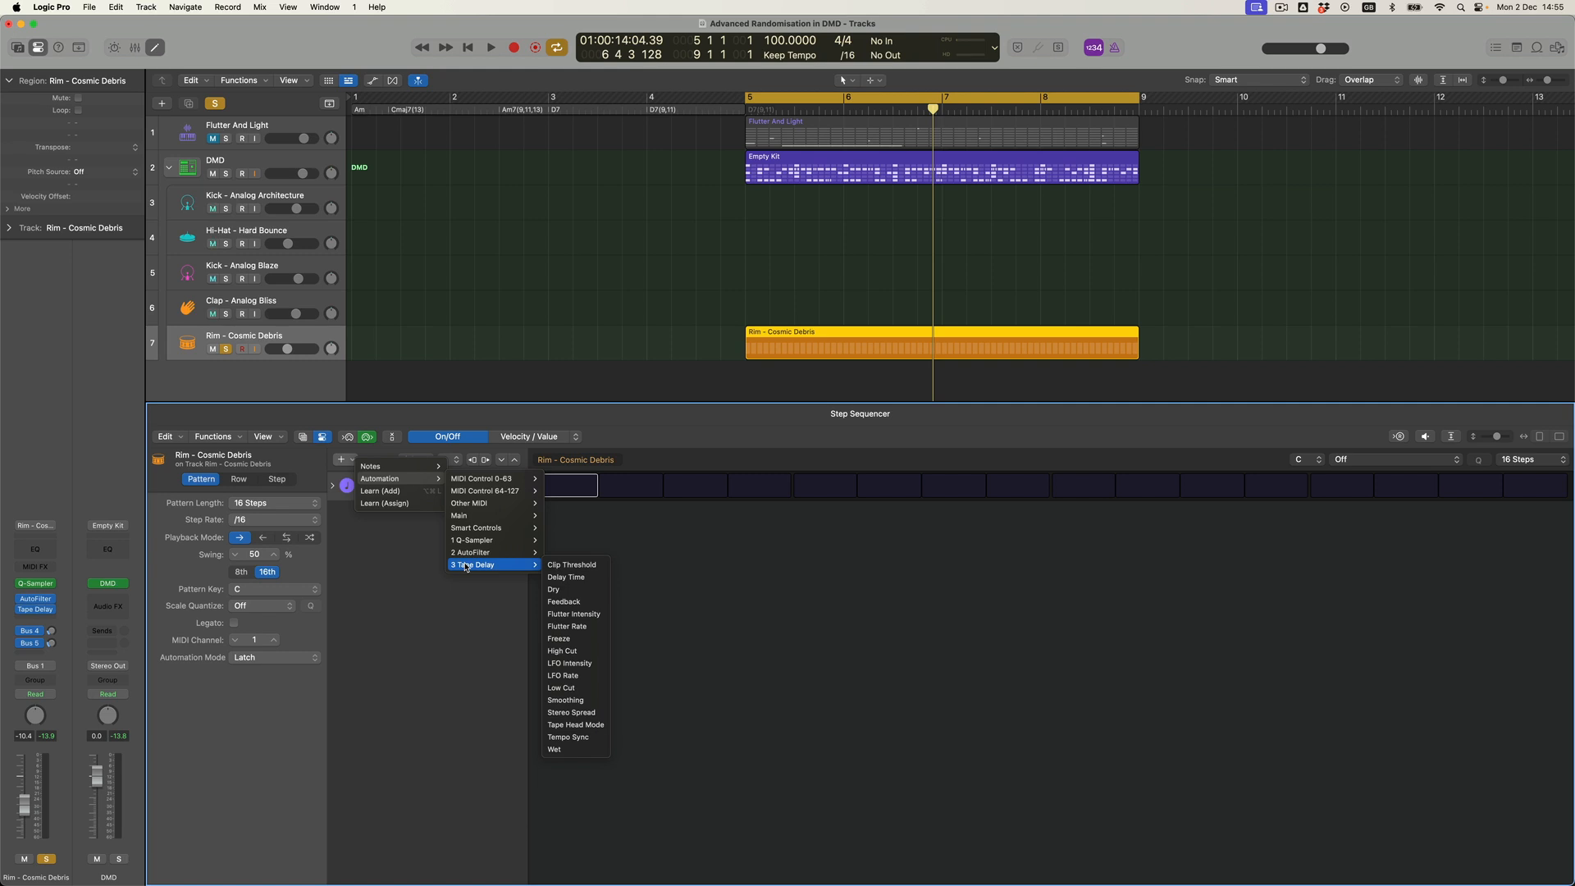
{"action": "left_click", "coordinate": [580, 752]}
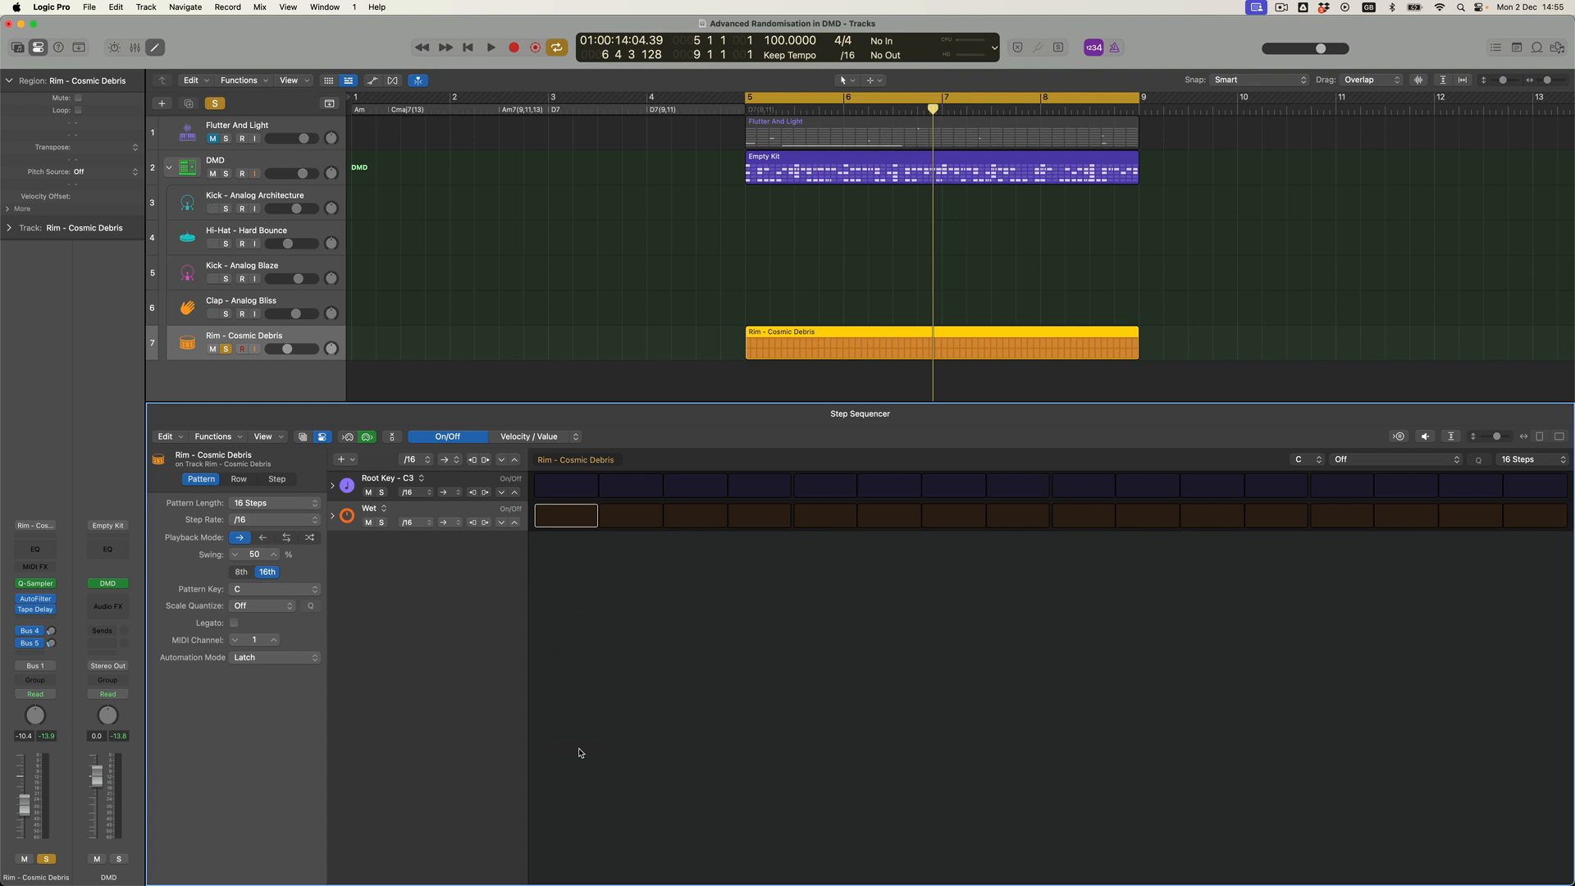
Enlarge the sequencer rows and turn on all 16 steps of the Wet row
{"action": "key", "text": "super+Down"}
{"action": "key", "text": "super+Down"}
{"action": "key", "text": "super+Down"}
{"action": "key", "text": "super+Down"}
{"action": "key", "text": "super+Up"}
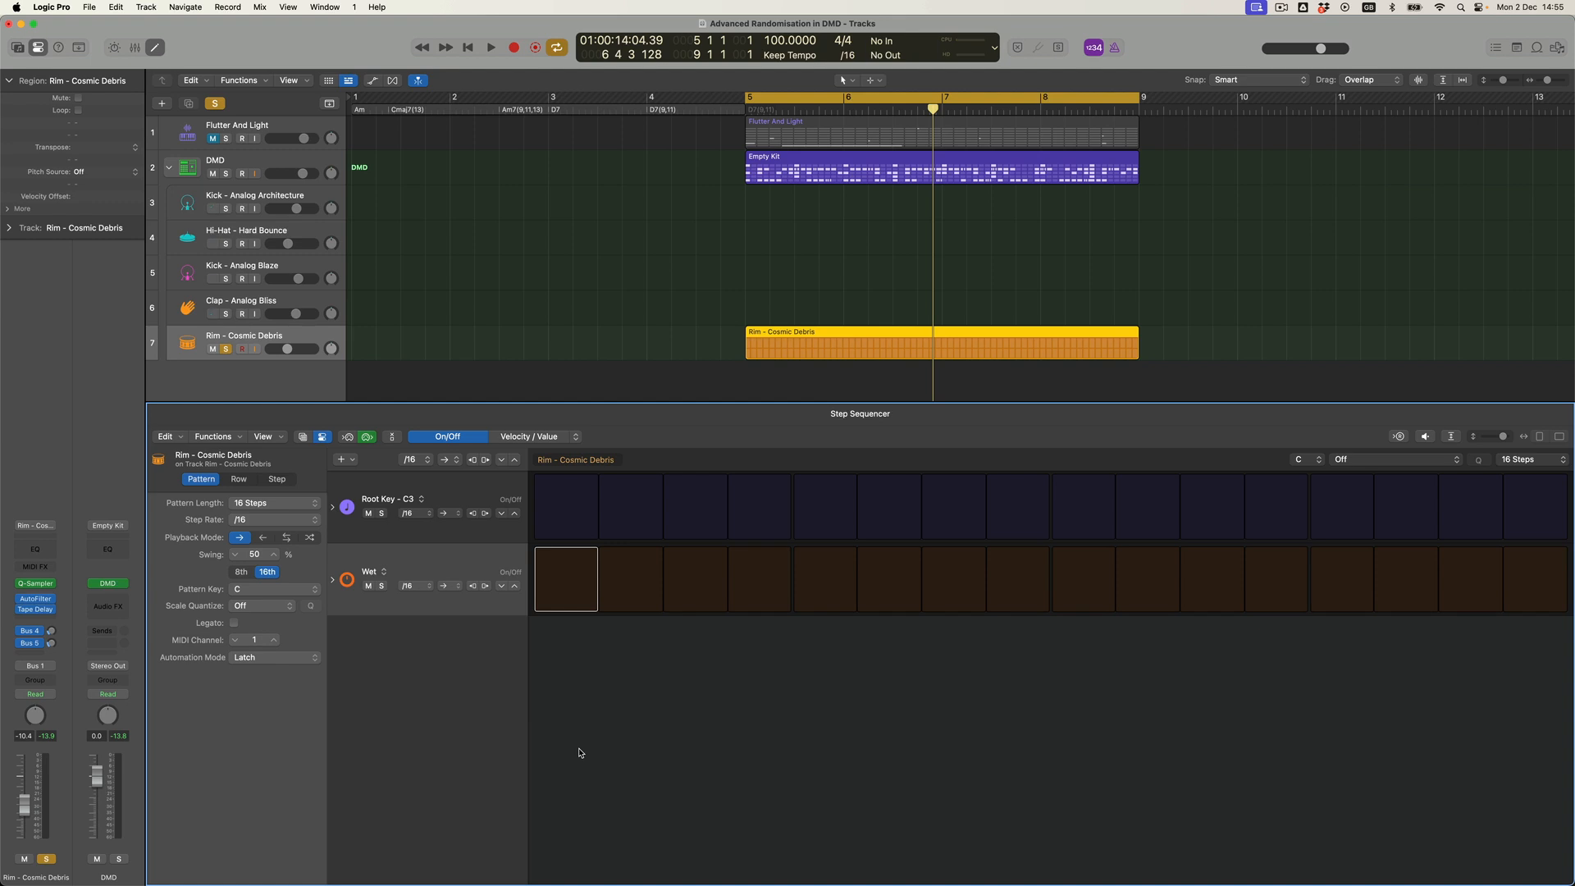
{"action": "left_click", "coordinate": [566, 566]}
{"action": "left_click_drag", "start_coordinate": [627, 574], "coordinate": [1509, 579]}
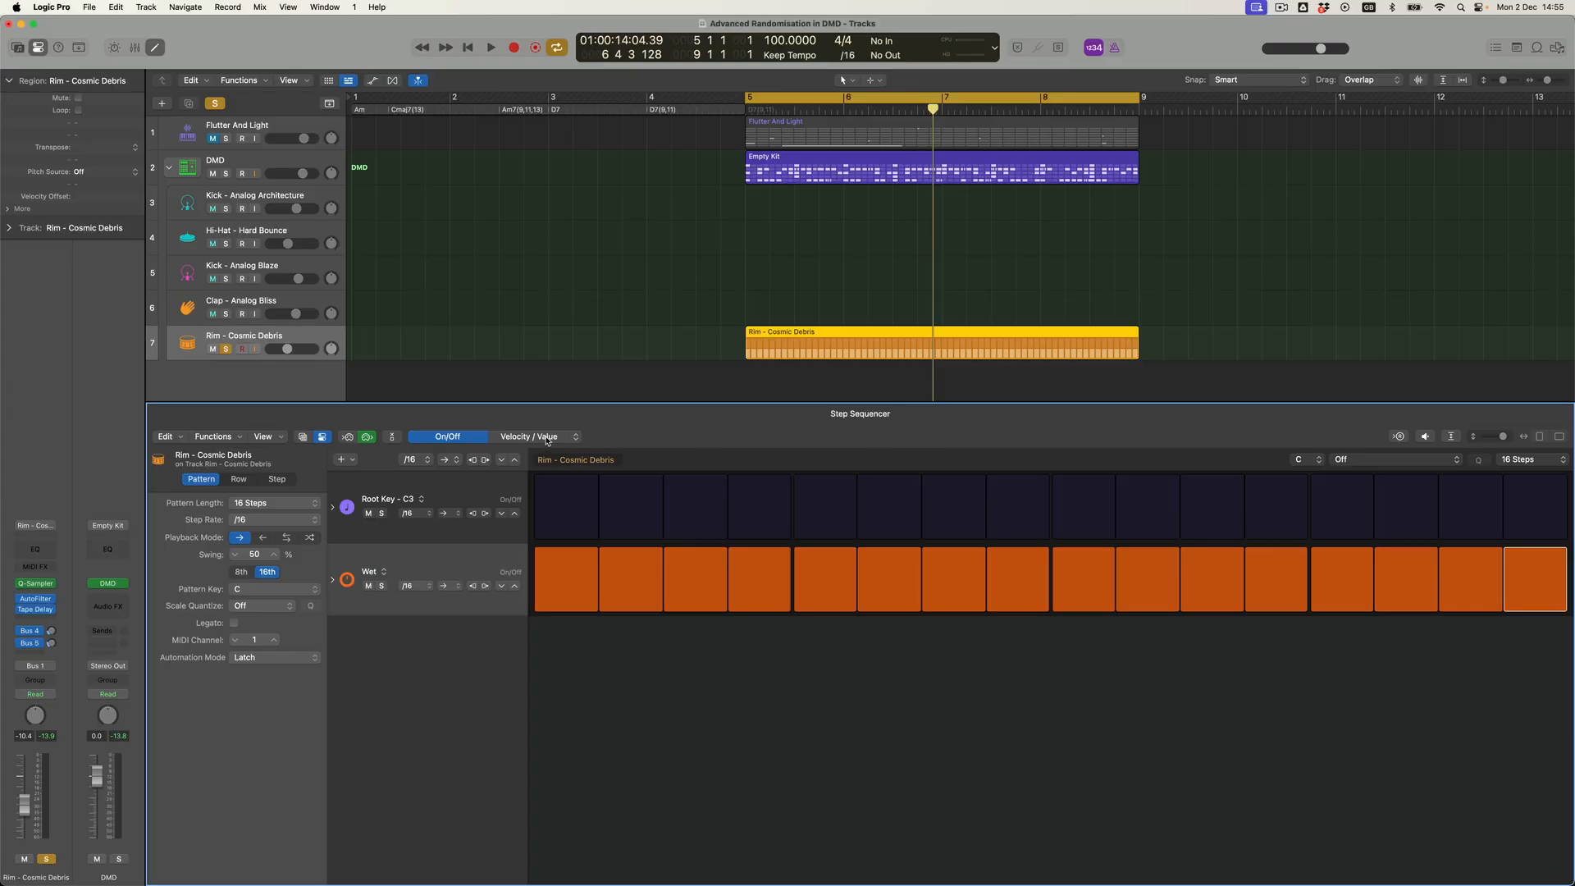
Set the Wet row's values to 60% on step 1 and 40% on step 7, and its playback mode to random
{"action": "left_click", "coordinate": [547, 439]}
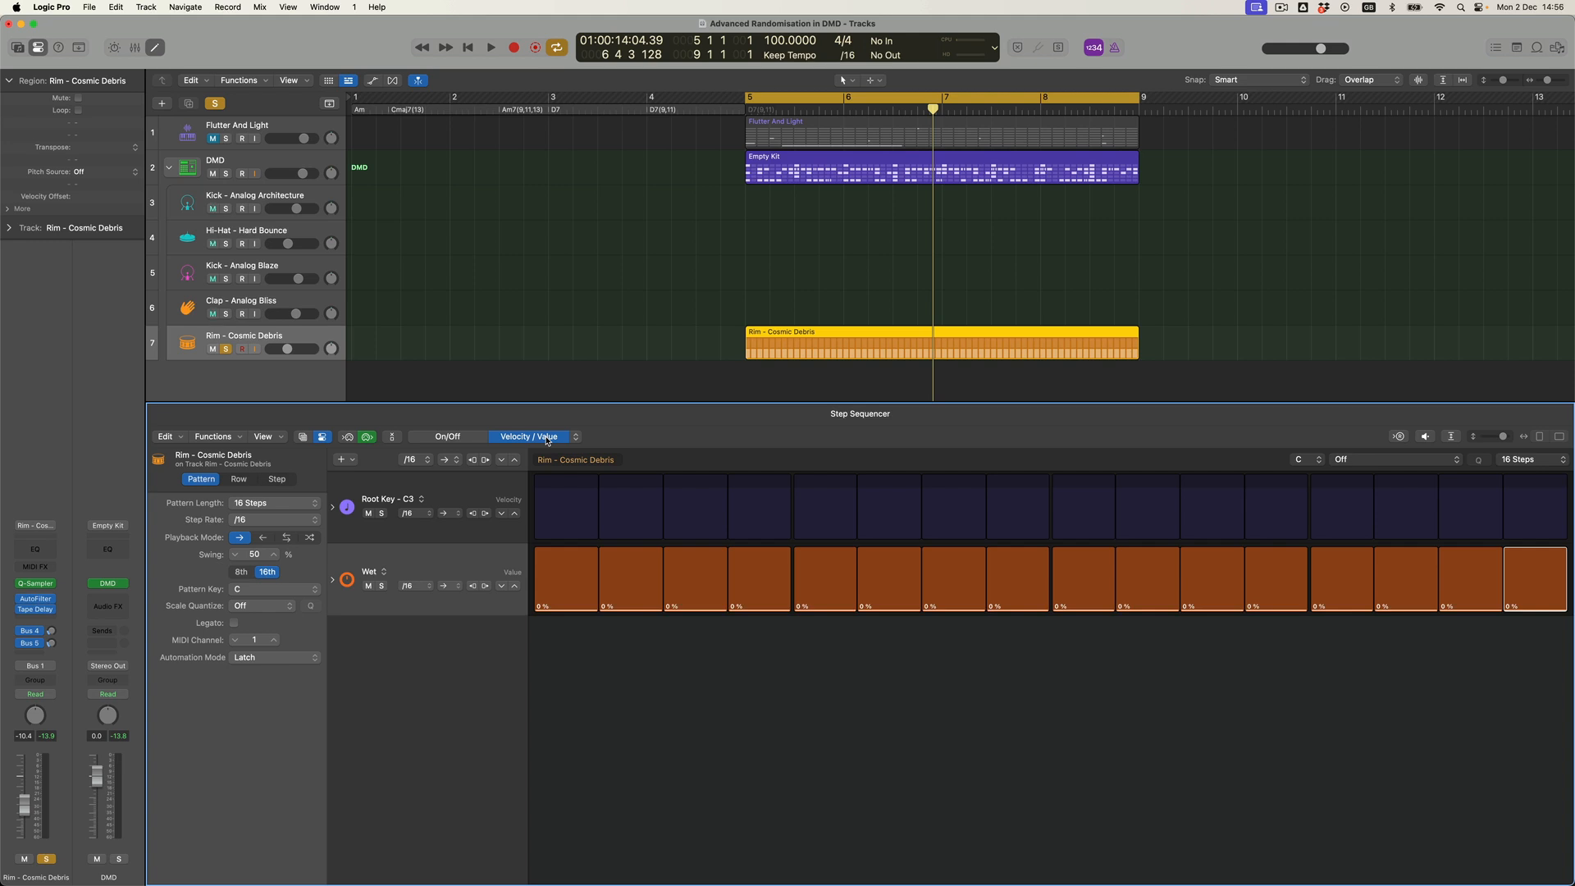
{"action": "left_click_drag", "start_coordinate": [576, 609], "coordinate": [577, 575]}
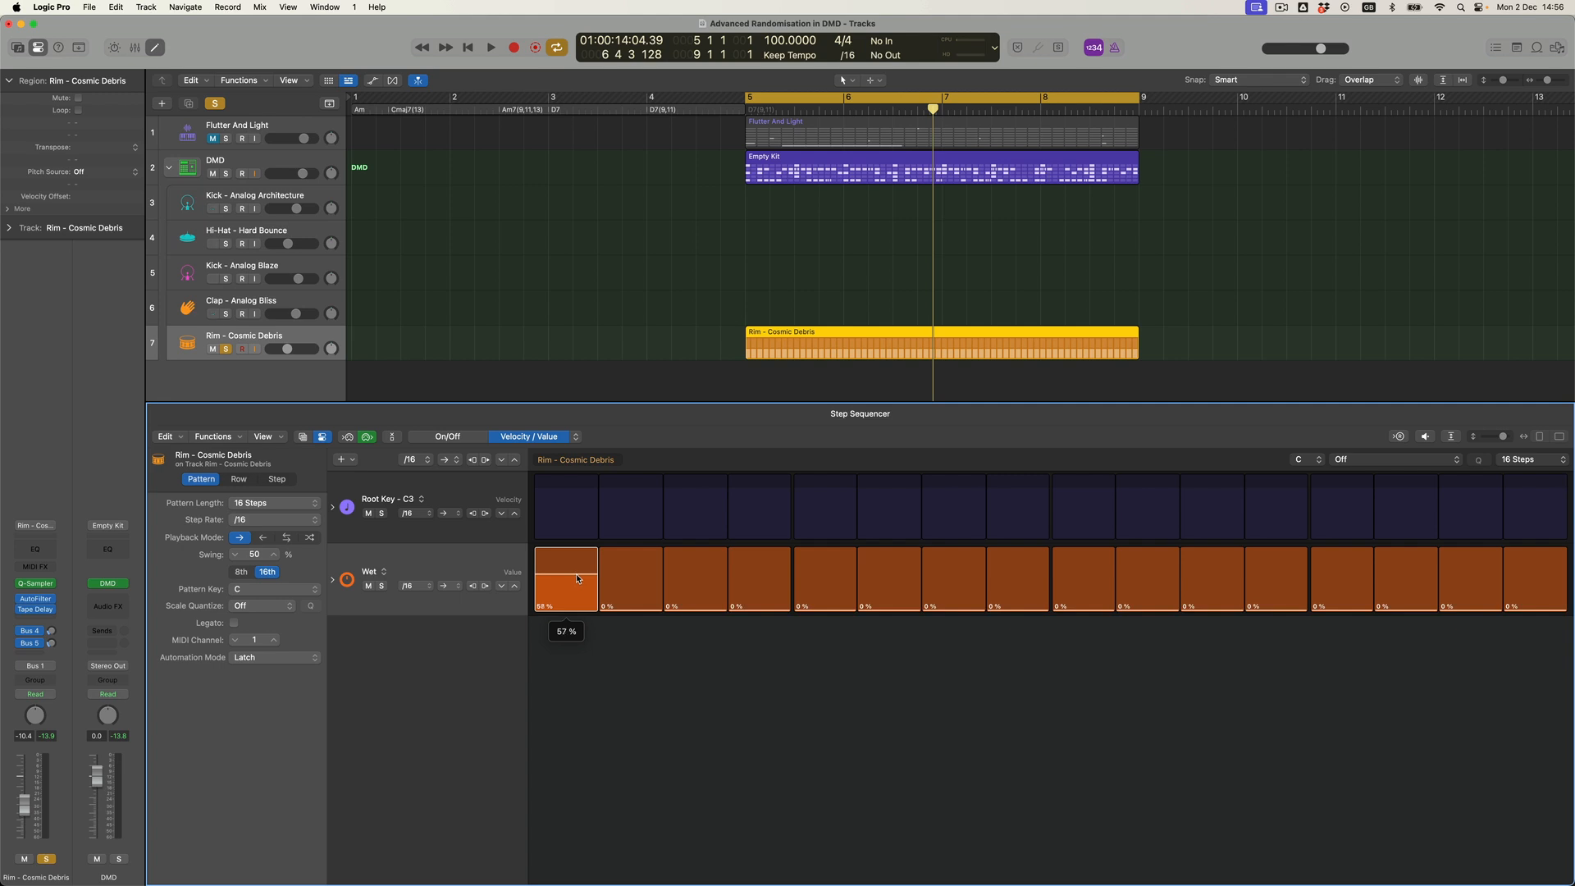
{"action": "left_click_drag", "start_coordinate": [577, 578], "coordinate": [577, 576]}
{"action": "left_click", "coordinate": [954, 602]}
{"action": "left_click_drag", "start_coordinate": [953, 602], "coordinate": [954, 599]}
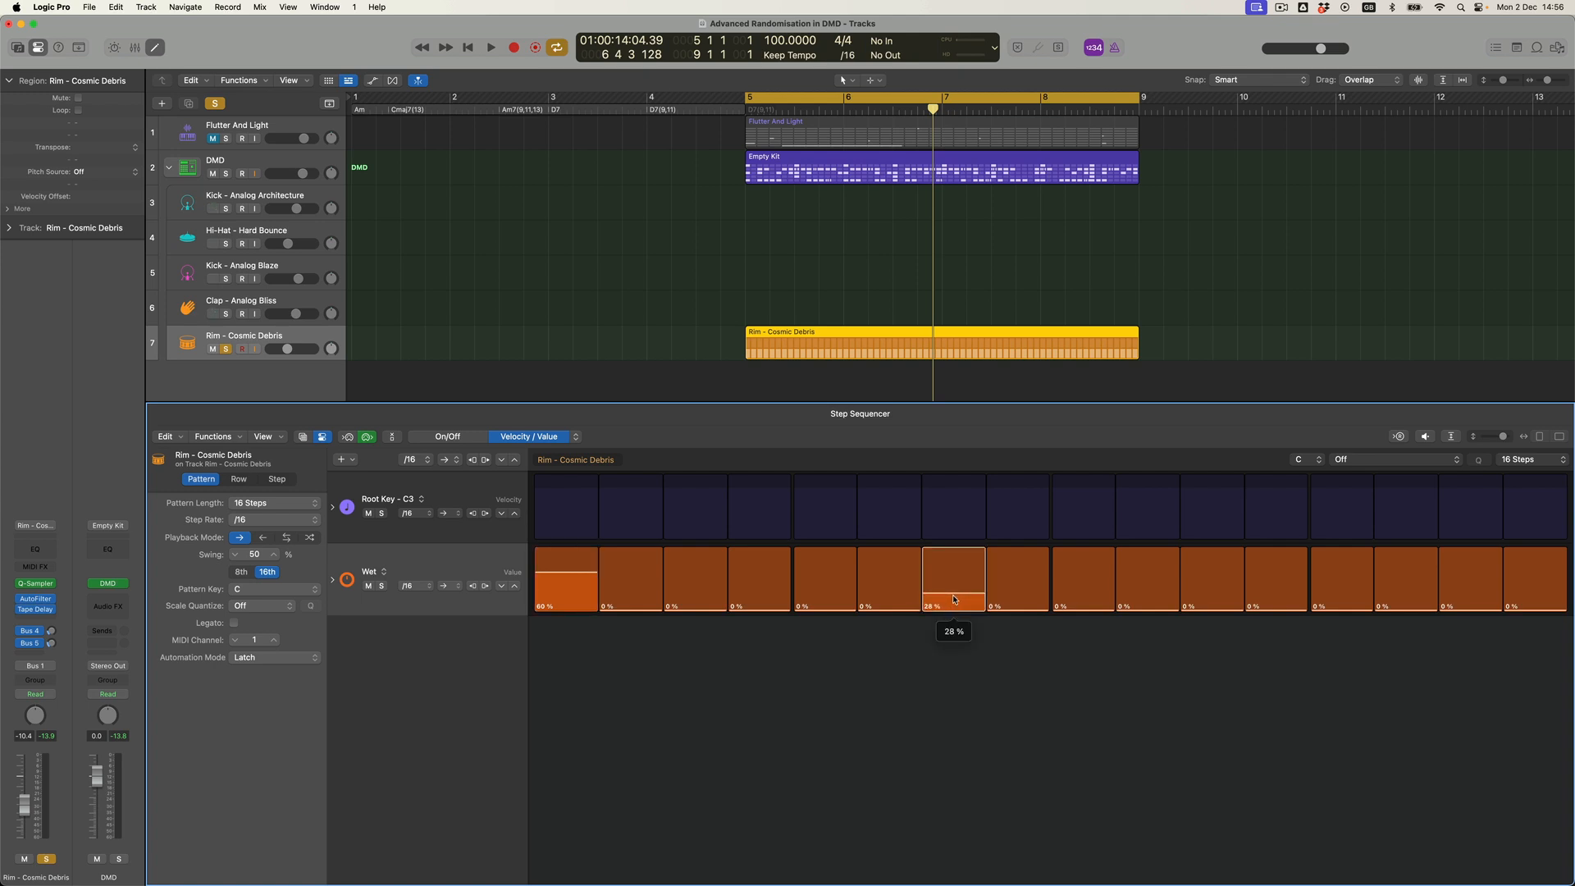
{"action": "left_click_drag", "start_coordinate": [954, 598], "coordinate": [954, 589]}
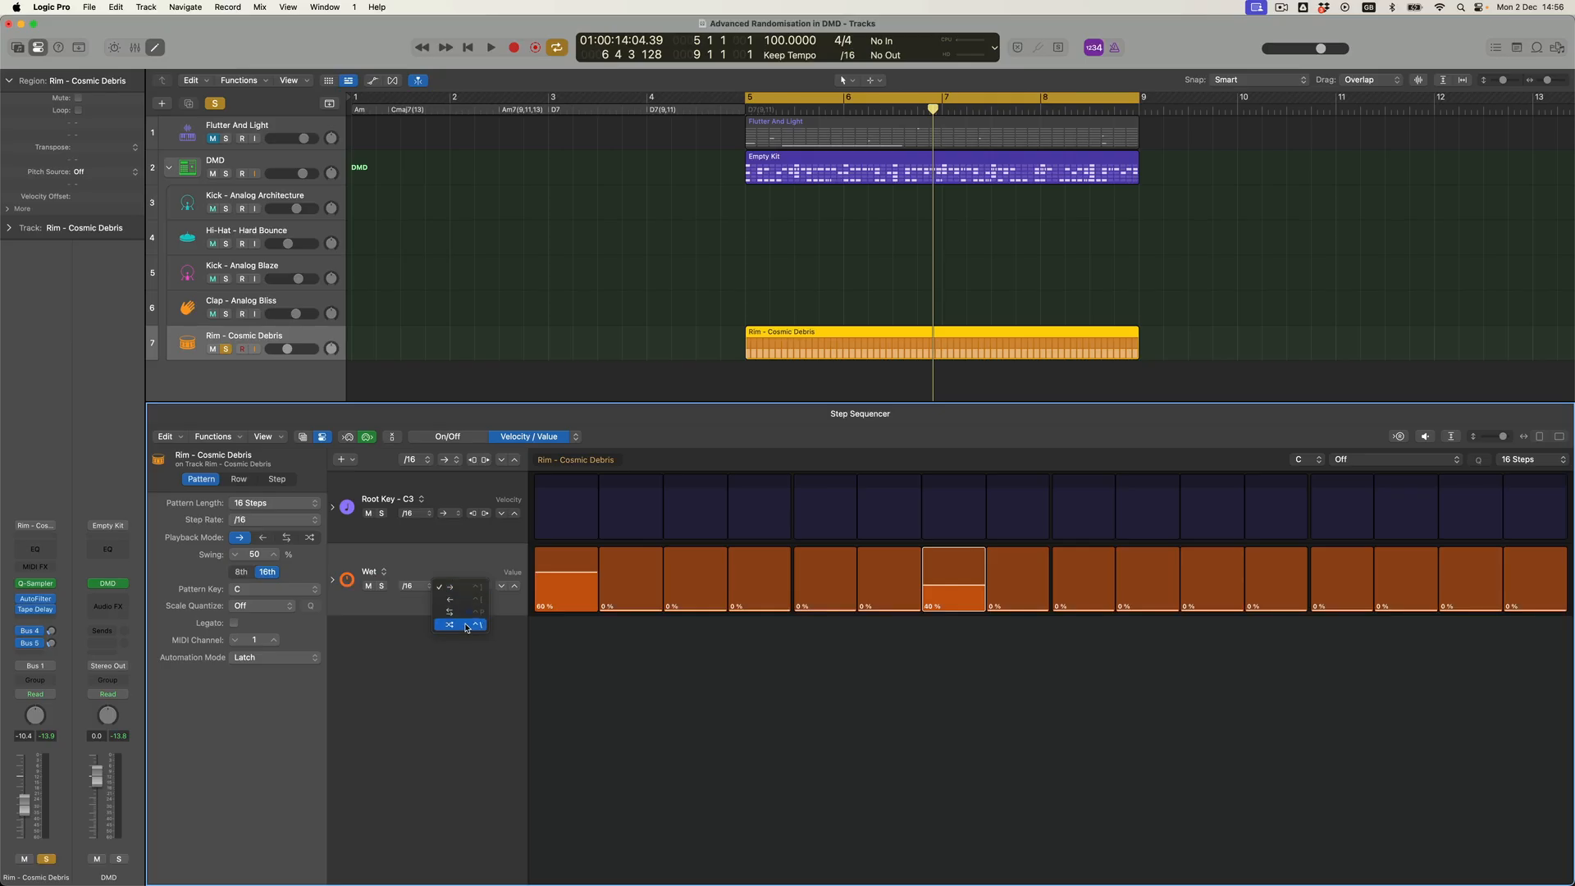
{"action": "left_click", "coordinate": [466, 626]}
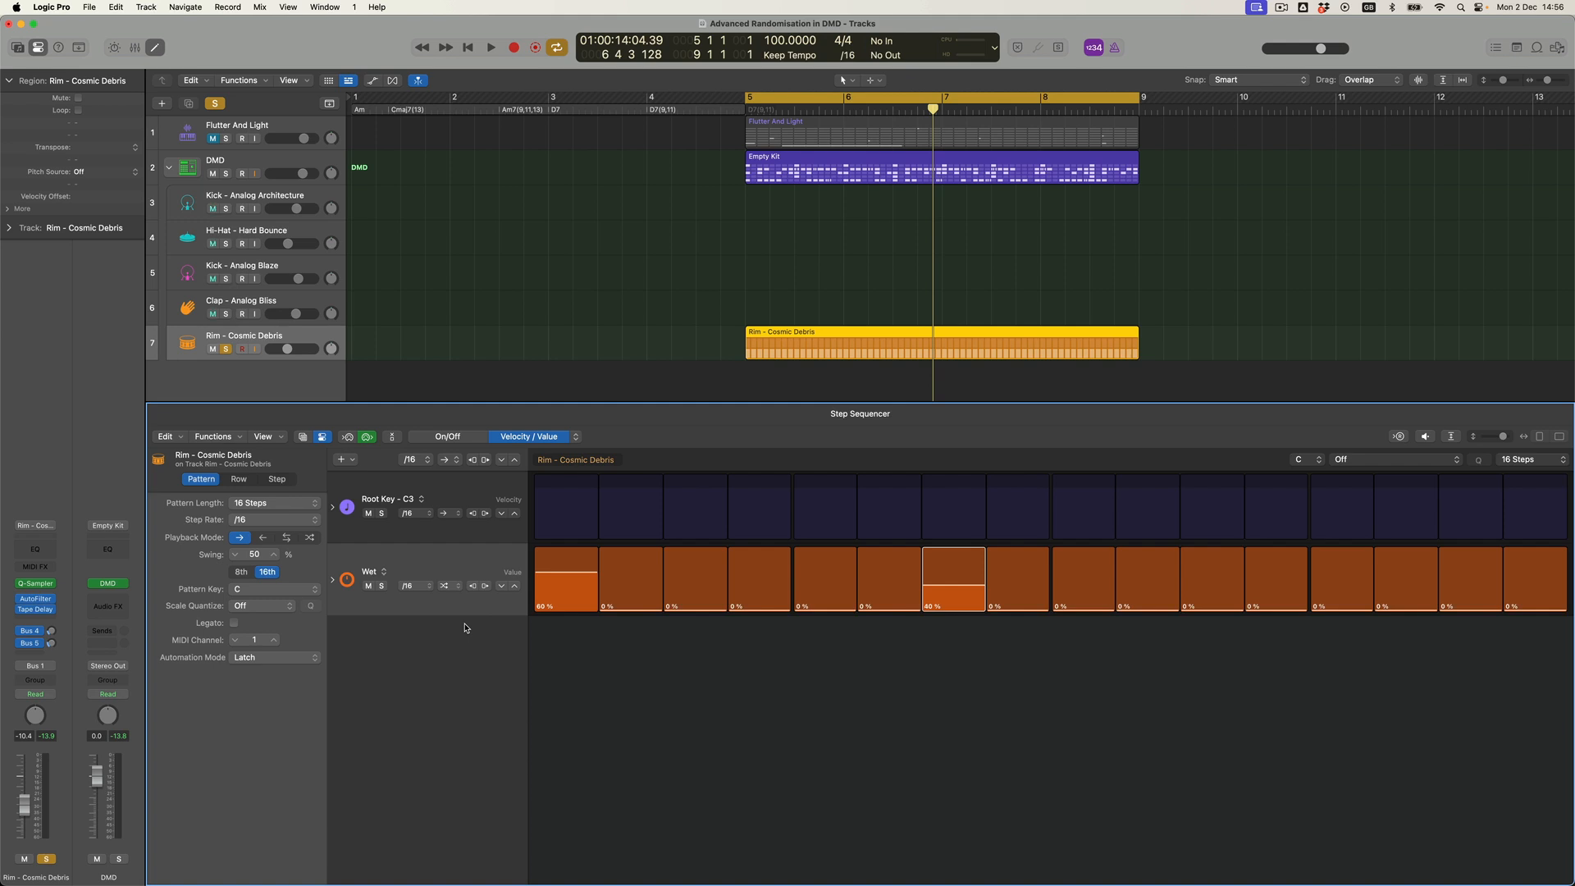
Add an automation row for the Tape Delay's Delay Time to the Rim pattern and turn on all 16 of its steps
{"action": "left_click", "coordinate": [353, 460]}
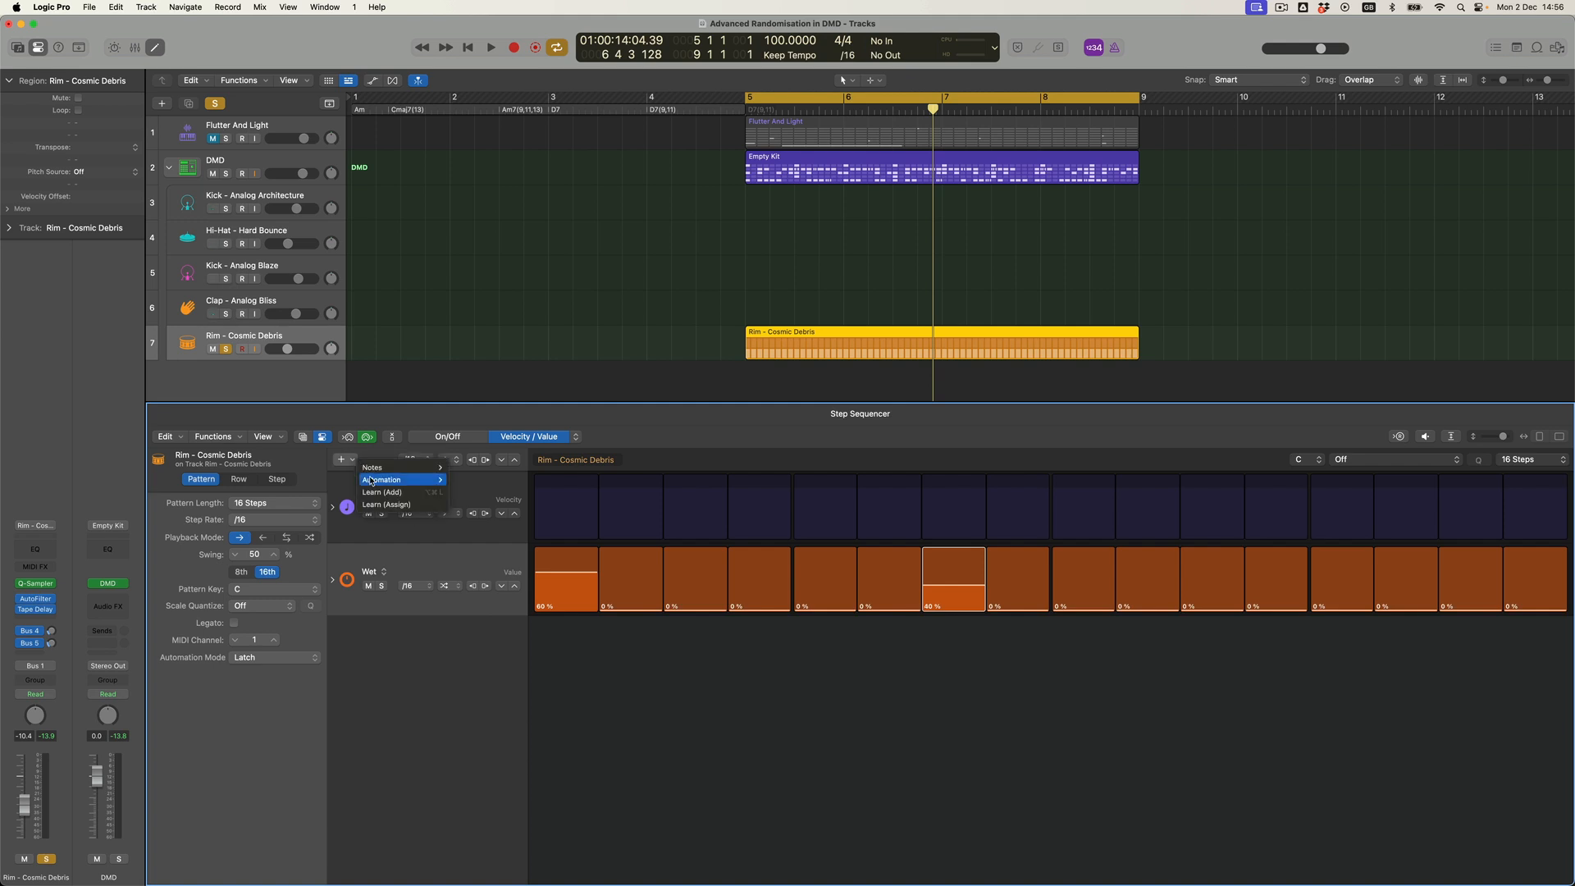
{"action": "mouse_move", "coordinate": [371, 481]}
{"action": "mouse_move", "coordinate": [464, 566]}
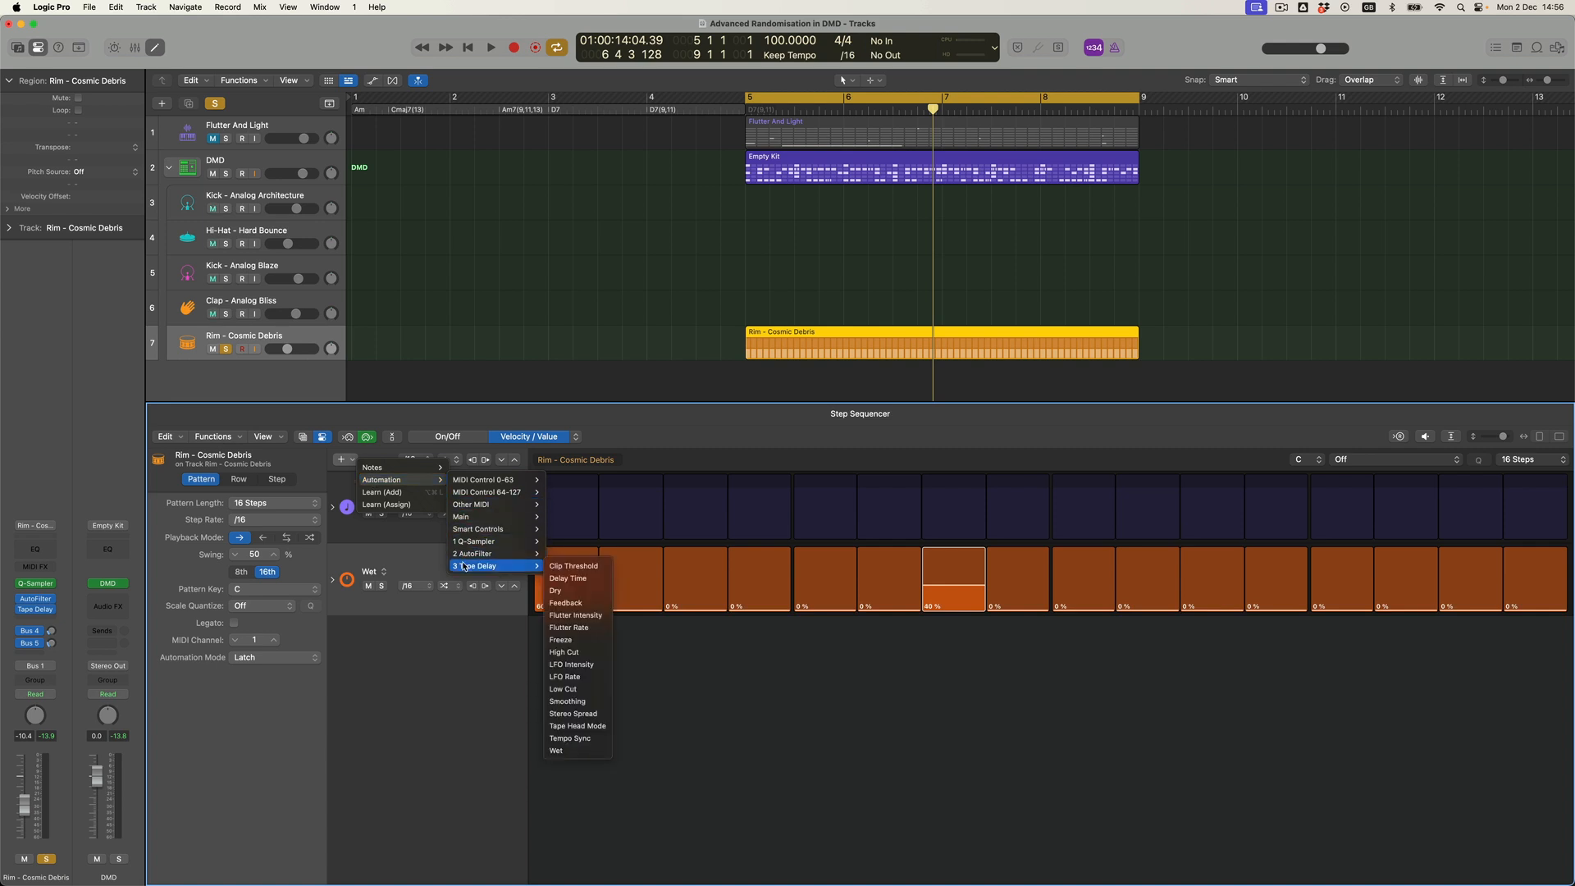
{"action": "left_click", "coordinate": [593, 581]}
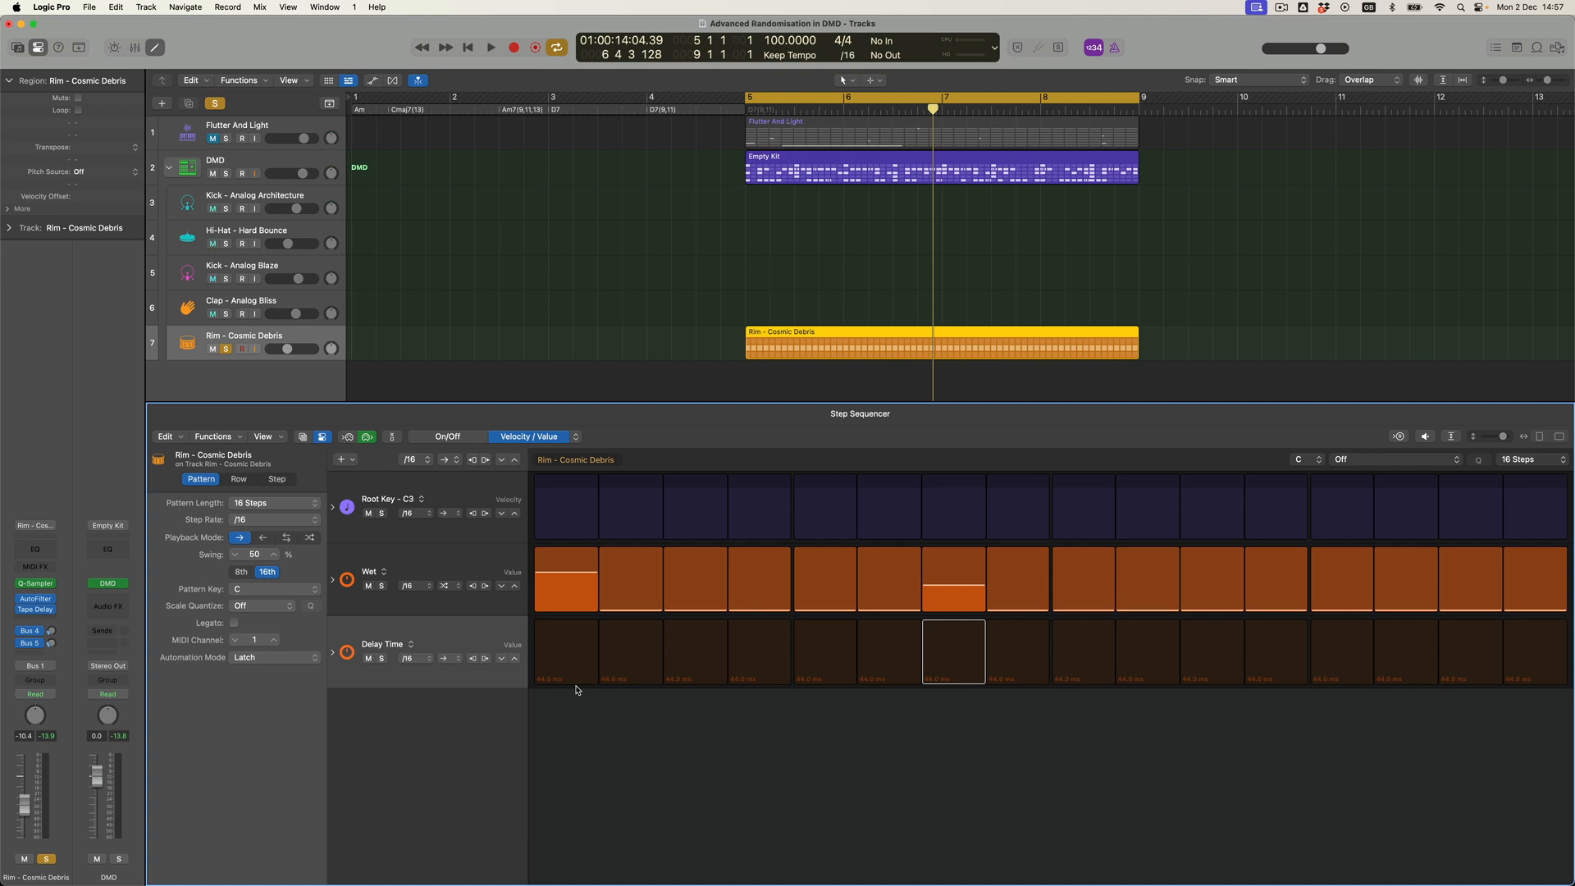
{"action": "left_click", "coordinate": [463, 436]}
{"action": "left_click_drag", "start_coordinate": [557, 648], "coordinate": [1523, 652]}
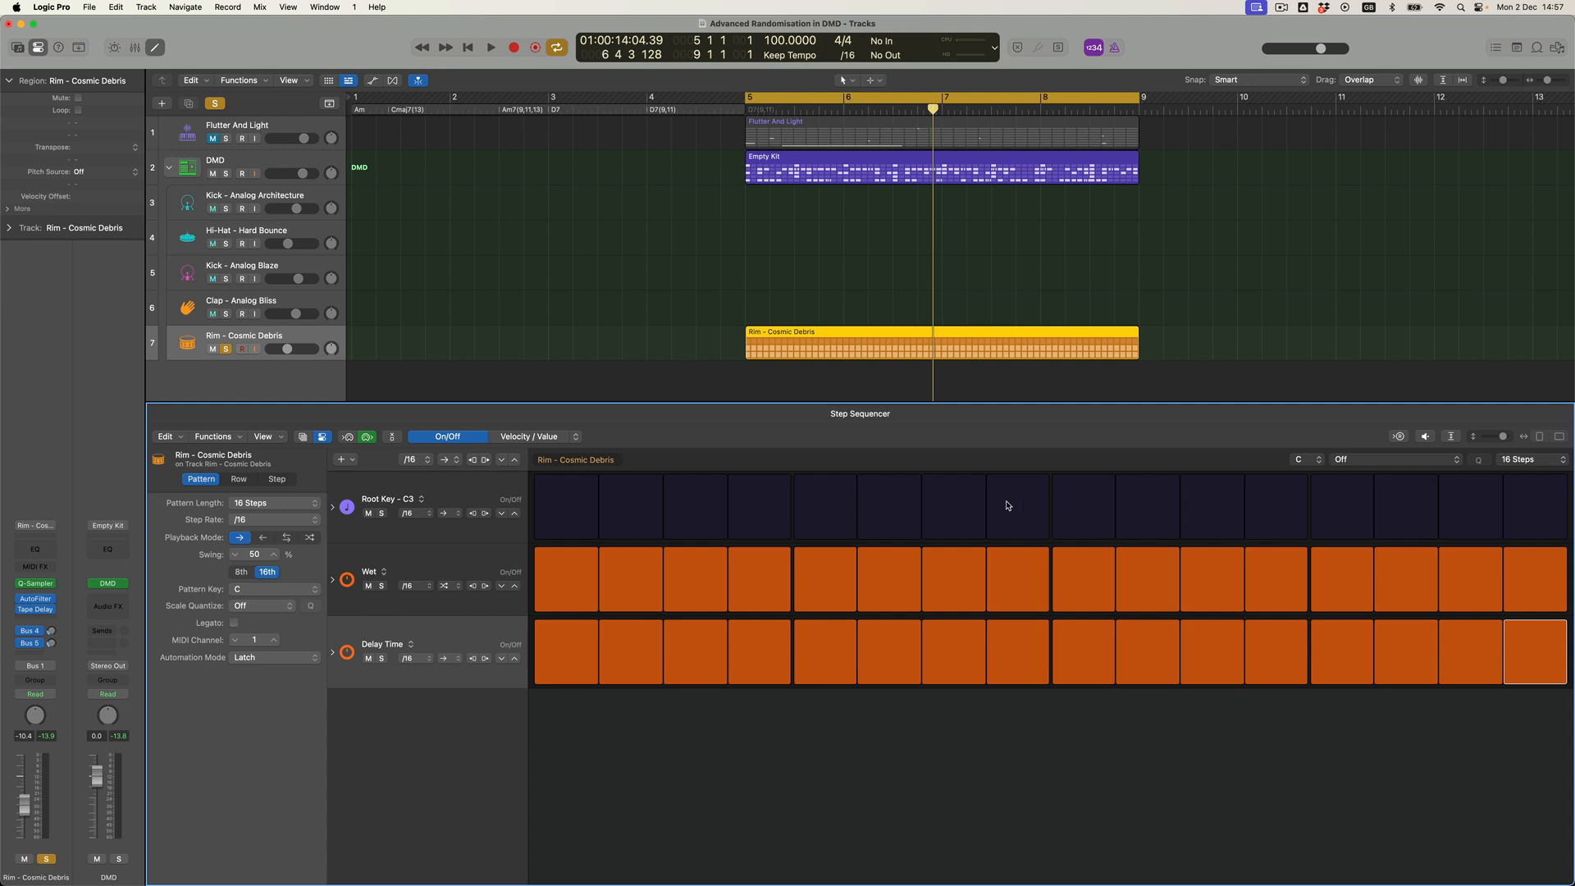
Set the Delay Time values of steps 2 to 6 to about 14.3, 78.7, 5.9, 12.6 and 0.6 ms
{"action": "left_click", "coordinate": [543, 439]}
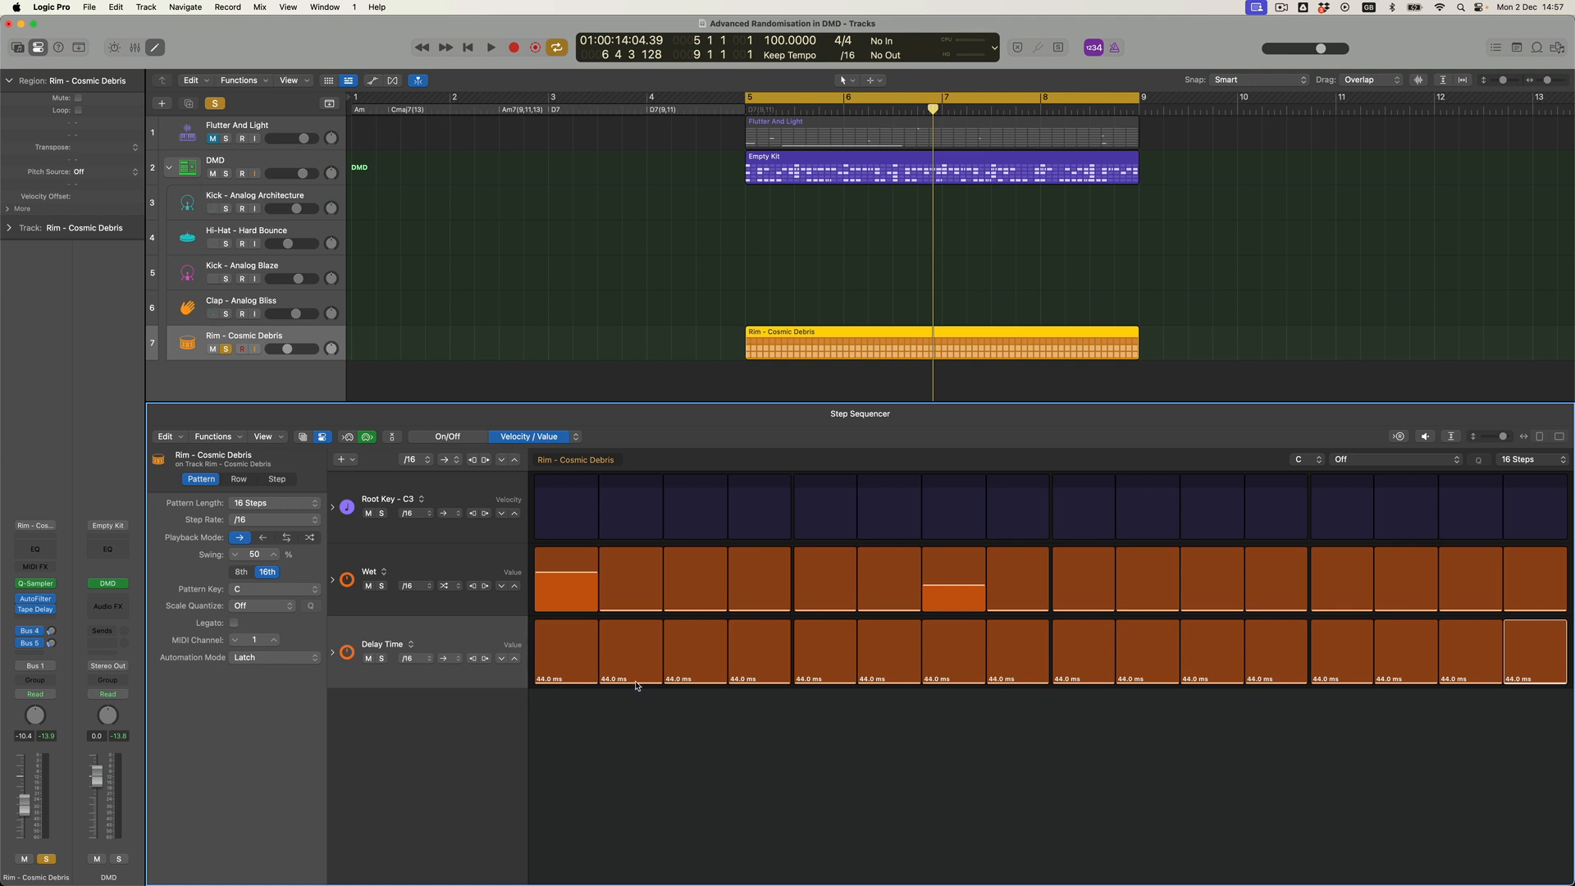
{"action": "key", "text": "super+Down"}
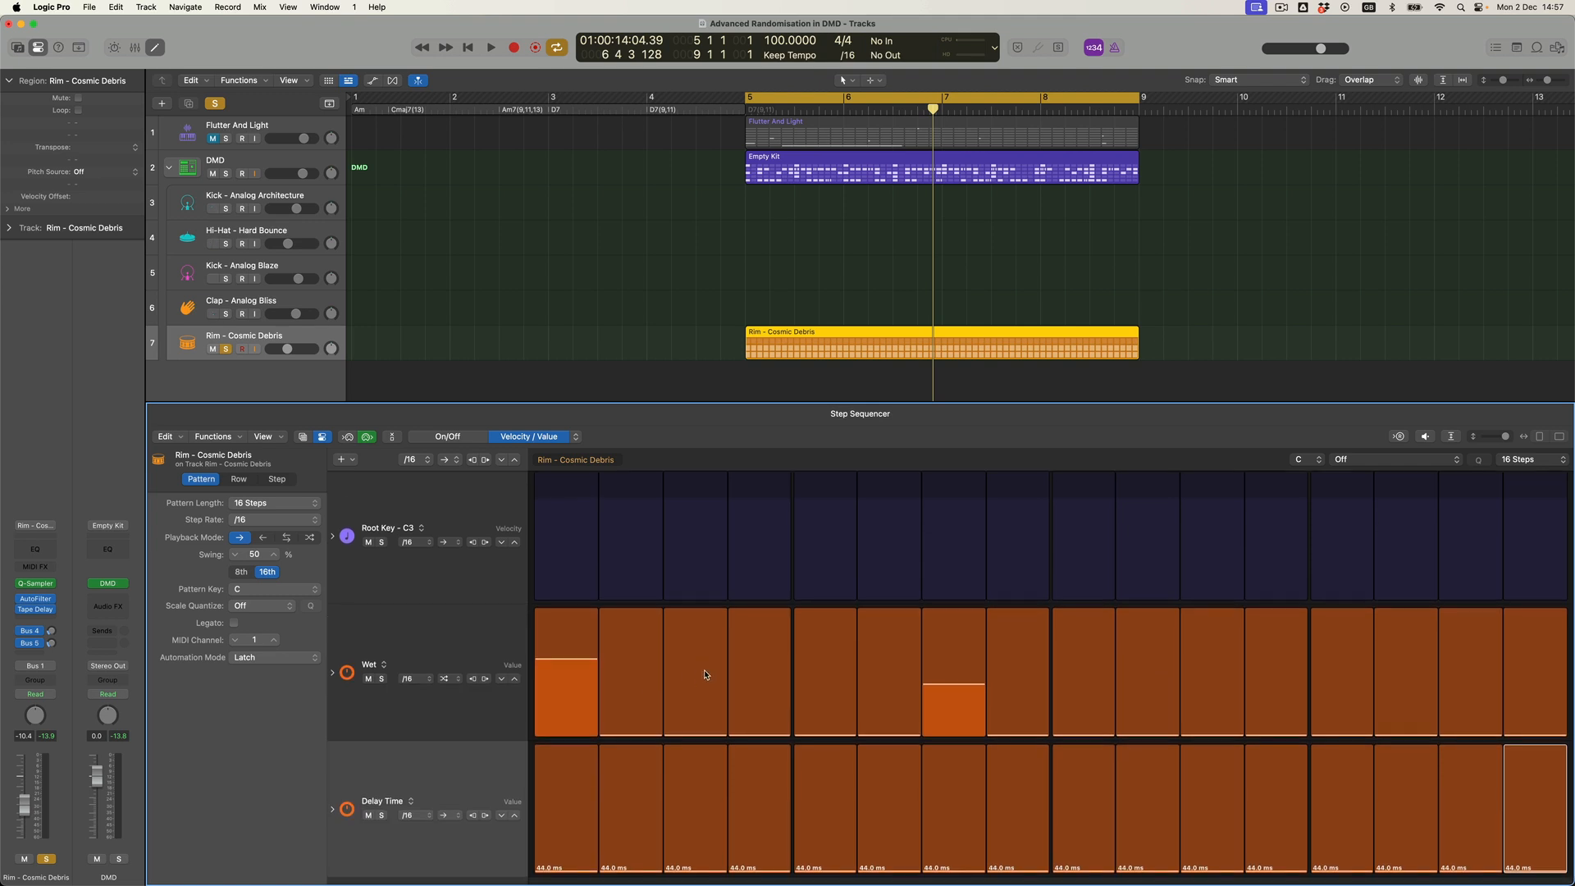
{"action": "left_click_drag", "start_coordinate": [642, 873], "coordinate": [652, 880]}
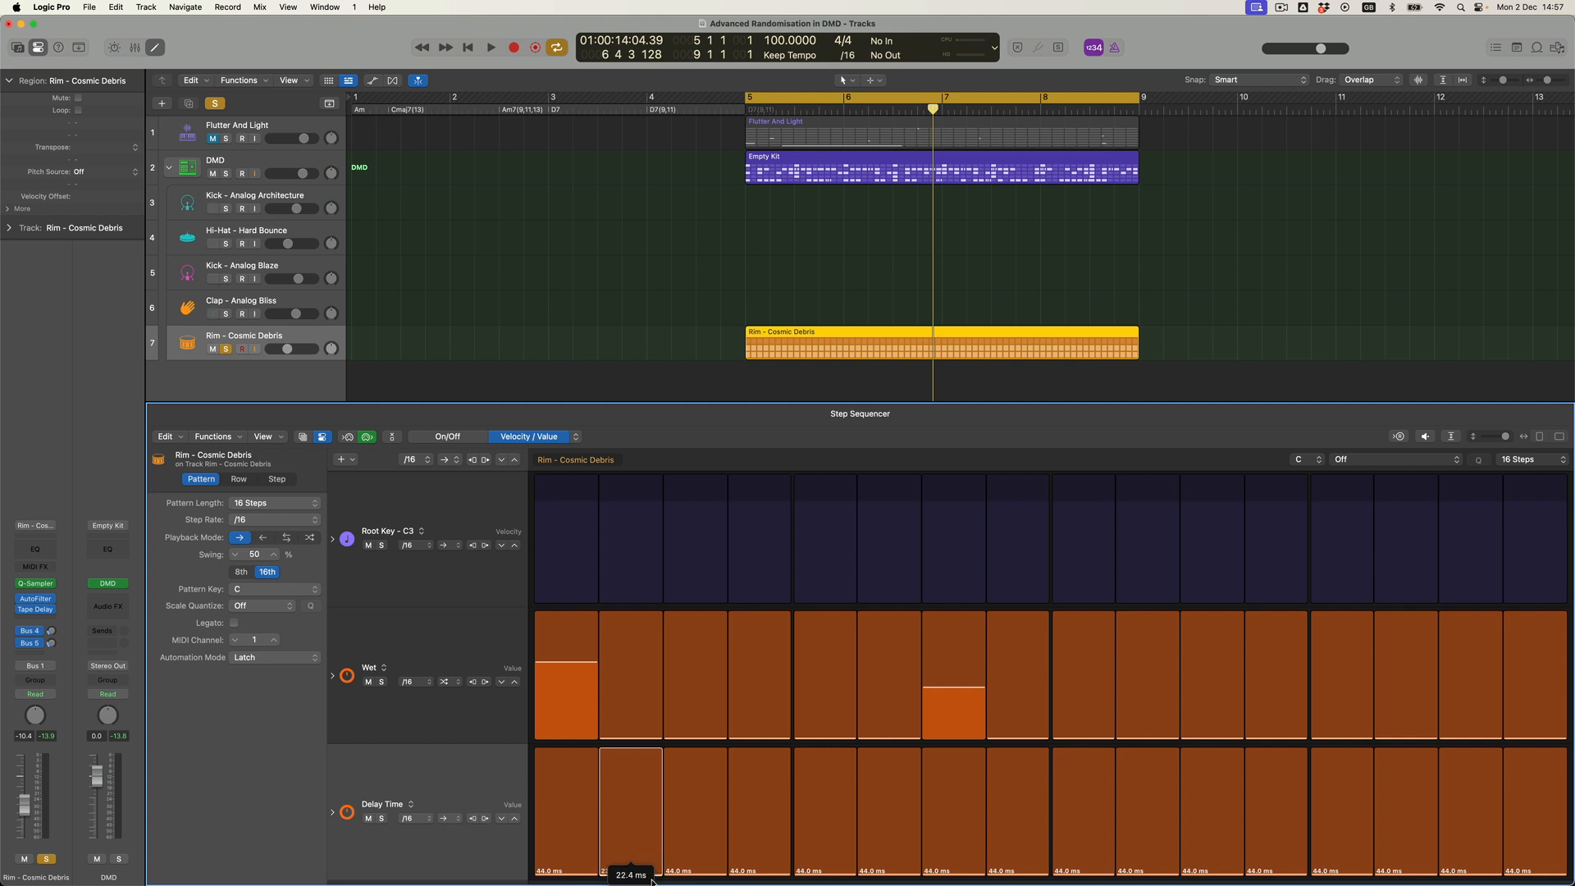
{"action": "left_click_drag", "start_coordinate": [652, 881], "coordinate": [689, 879]}
{"action": "left_click_drag", "start_coordinate": [764, 875], "coordinate": [763, 878]}
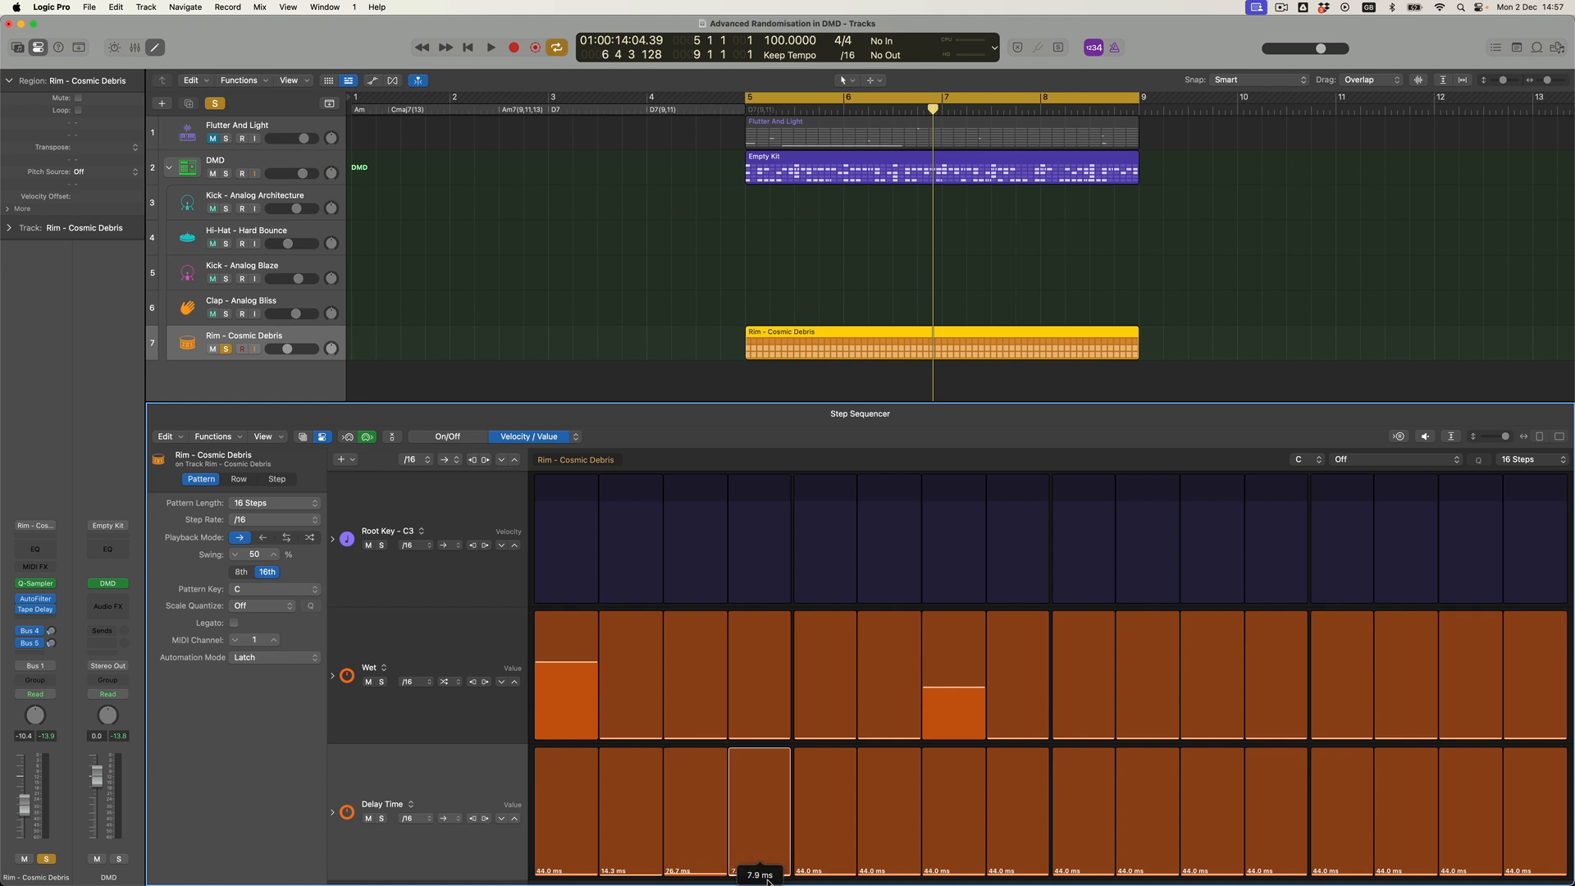
{"action": "left_click_drag", "start_coordinate": [815, 877], "coordinate": [815, 875]}
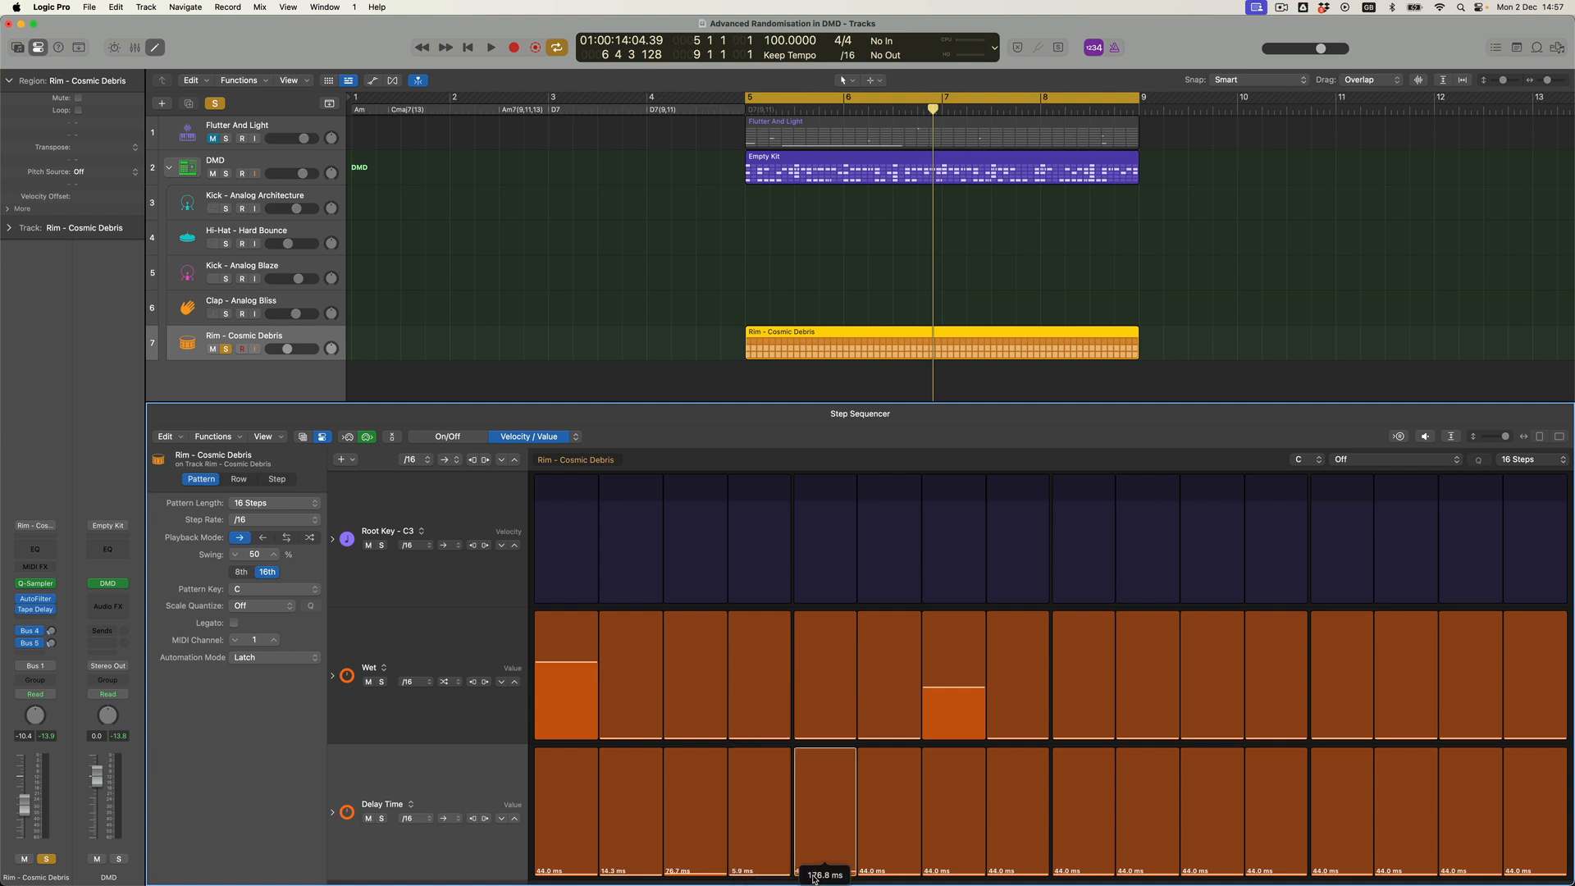
{"action": "mouse_move", "coordinate": [814, 879]}
{"action": "left_mouse_down"}
{"action": "mouse_move", "coordinate": [875, 876]}
{"action": "mouse_move", "coordinate": [833, 875]}
{"action": "left_mouse_up"}
{"action": "left_click_drag", "start_coordinate": [892, 881], "coordinate": [893, 876]}
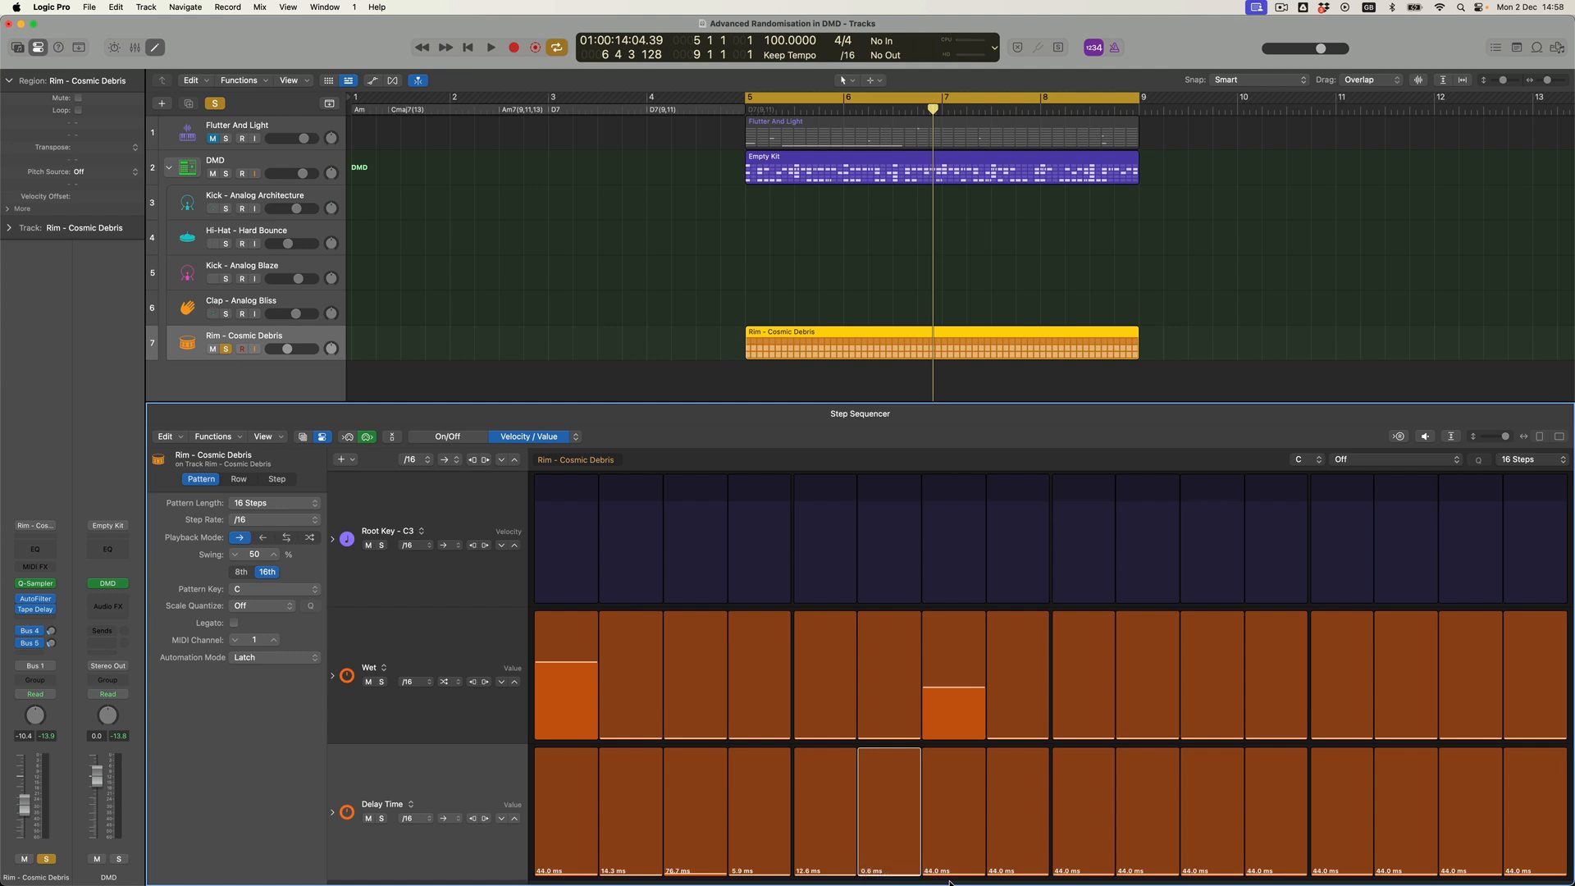
Set Delay Time to about 5.7, 37.9 and 74.3 ms on steps 7 to 9, and 93.5, 17.2 and 84.3 ms on steps 11 to 13
{"action": "left_click_drag", "start_coordinate": [955, 879], "coordinate": [956, 876]}
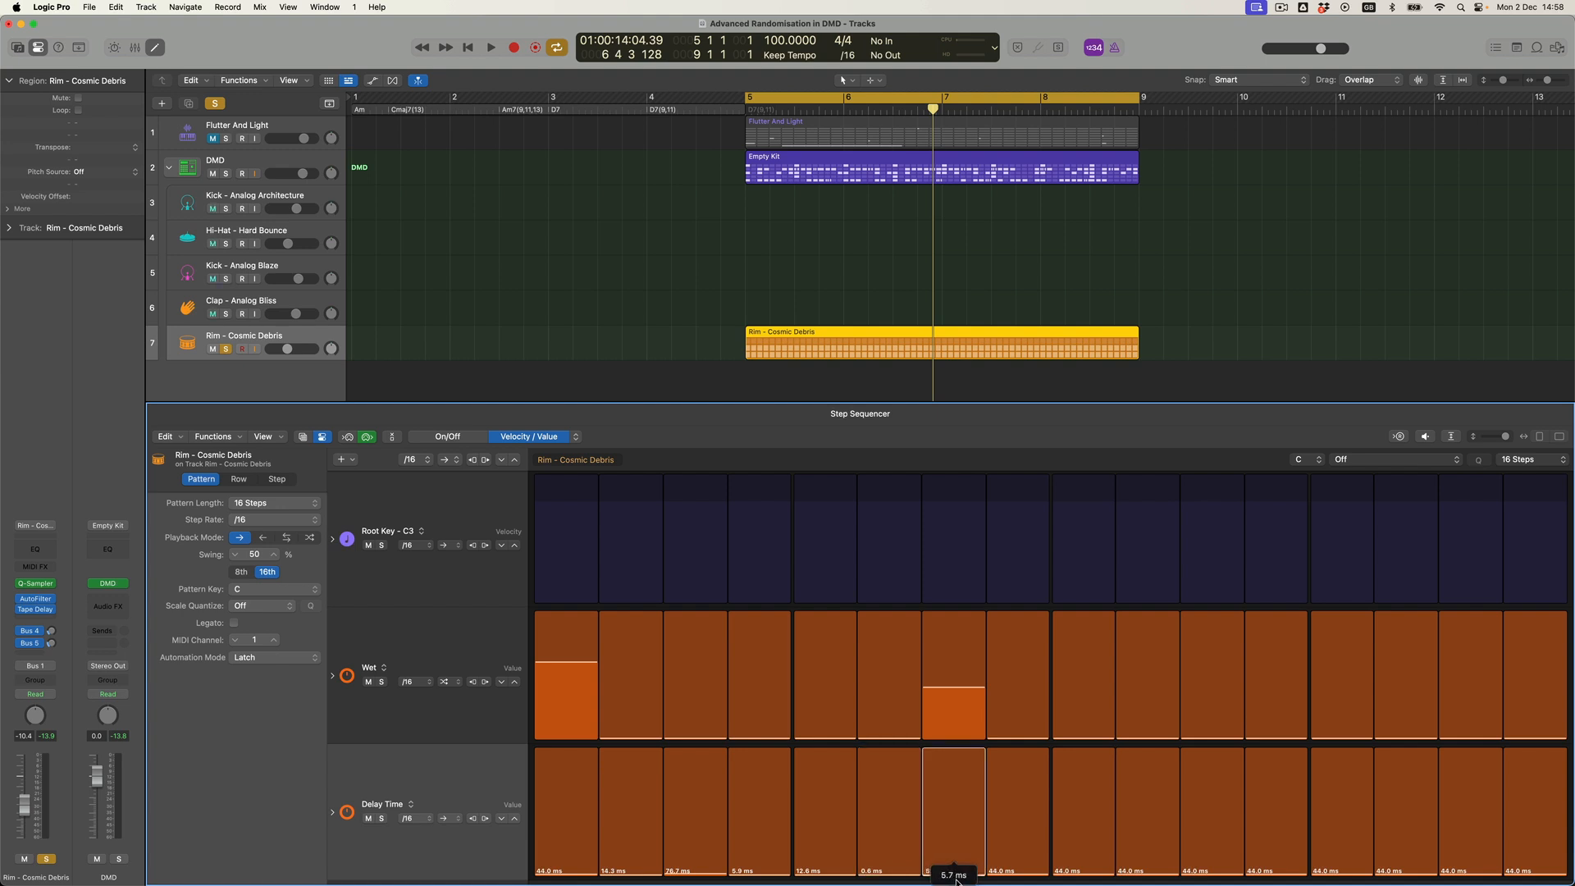
{"action": "left_click_drag", "start_coordinate": [1025, 876], "coordinate": [1025, 878]}
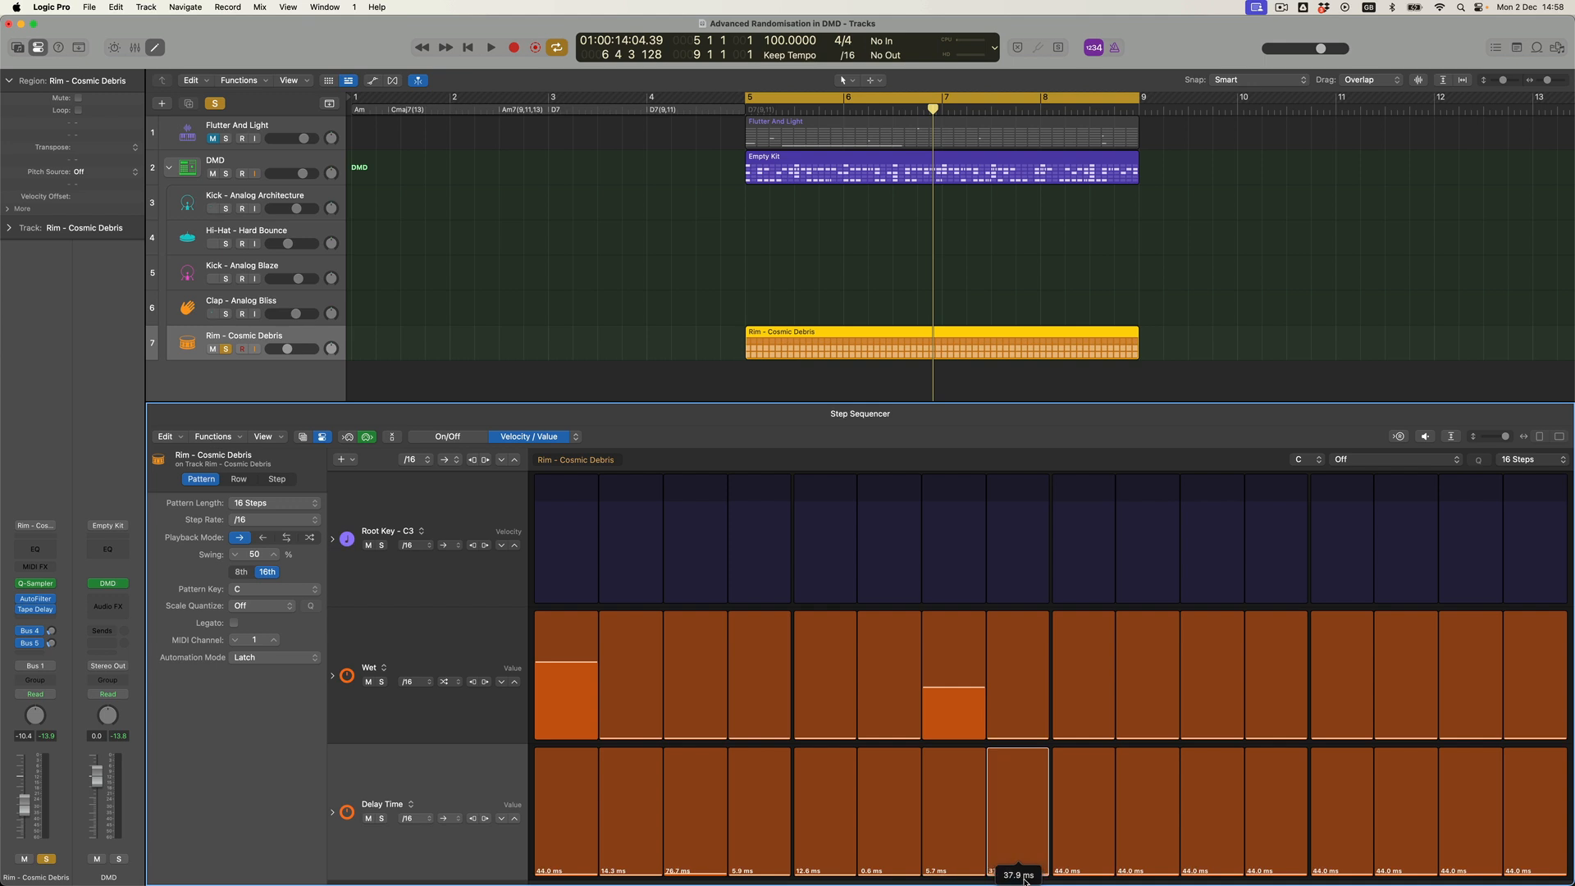
{"action": "left_click_drag", "start_coordinate": [1083, 879], "coordinate": [1083, 878]}
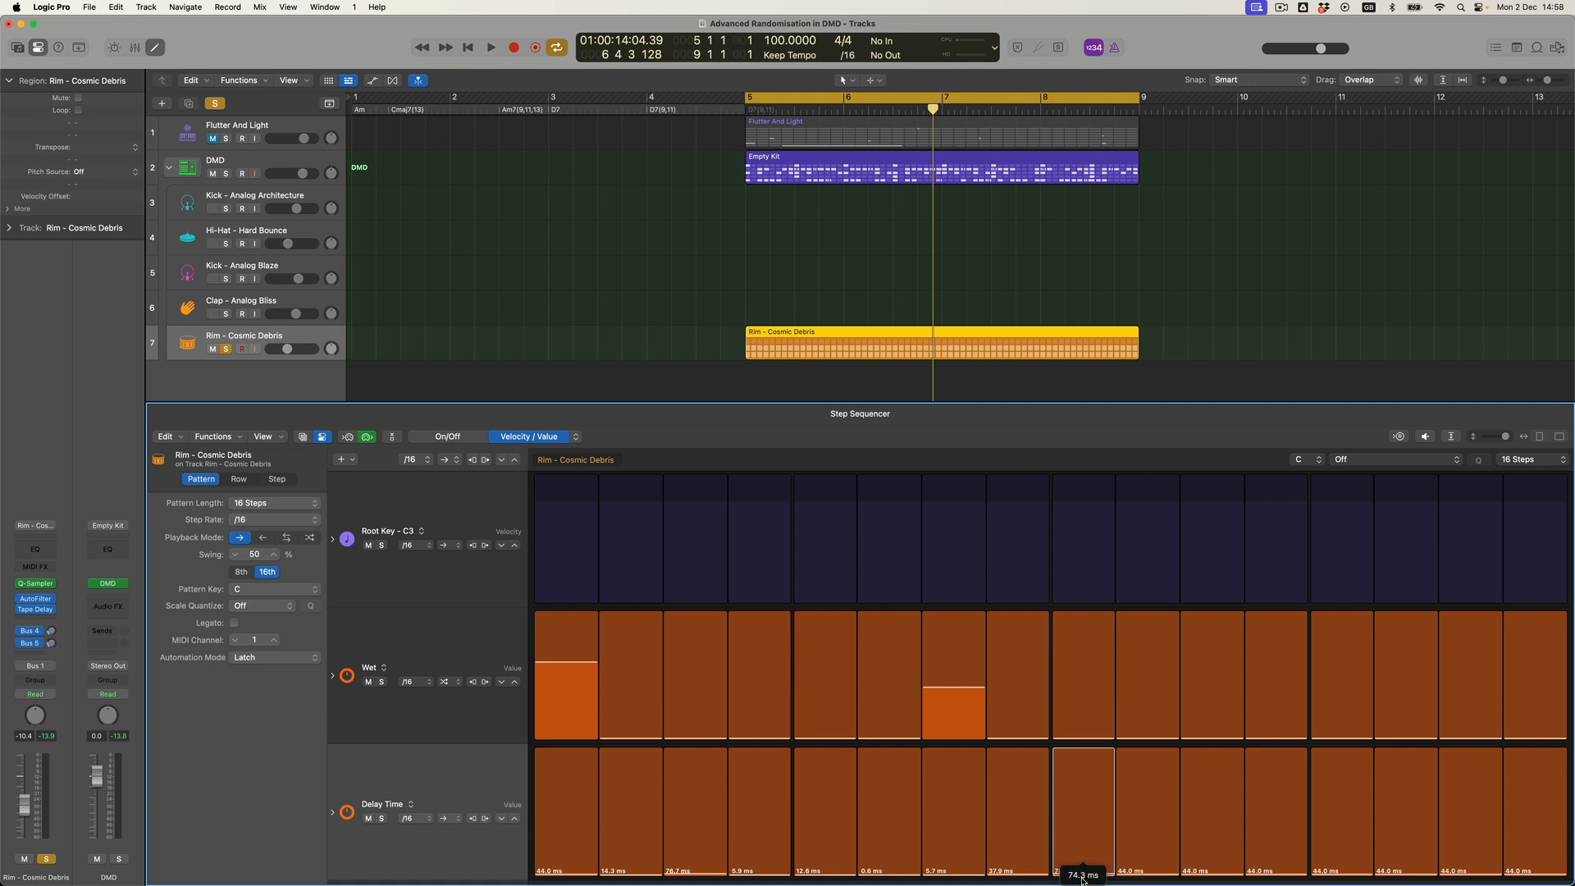
{"action": "left_click_drag", "start_coordinate": [1199, 876], "coordinate": [1202, 876]}
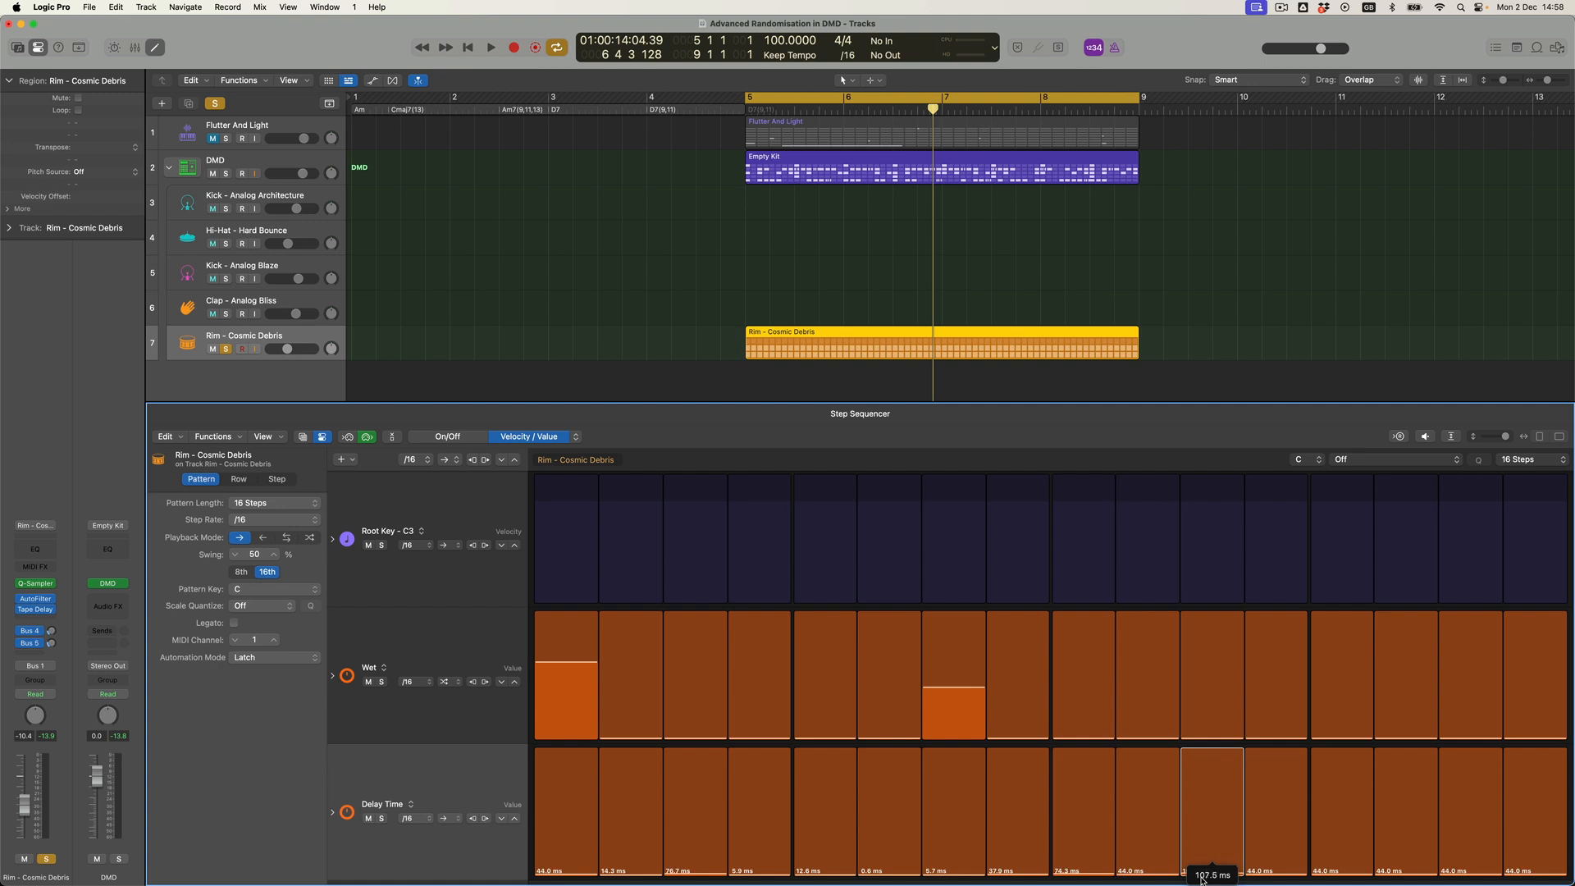
{"action": "left_click_drag", "start_coordinate": [1280, 879], "coordinate": [1281, 877]}
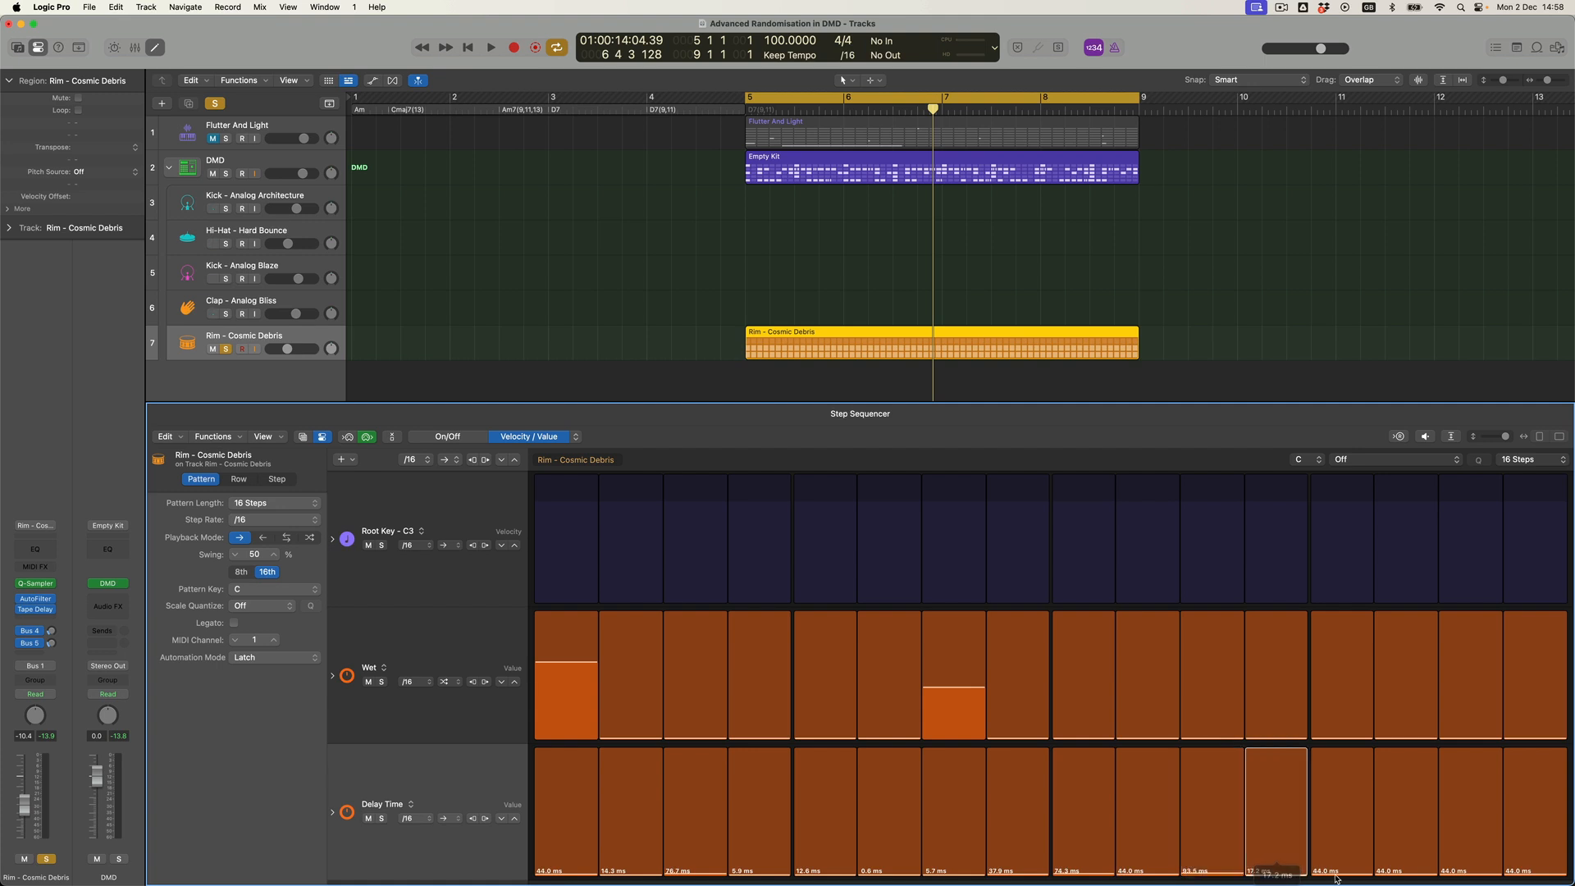
{"action": "left_click_drag", "start_coordinate": [1347, 878], "coordinate": [1349, 876]}
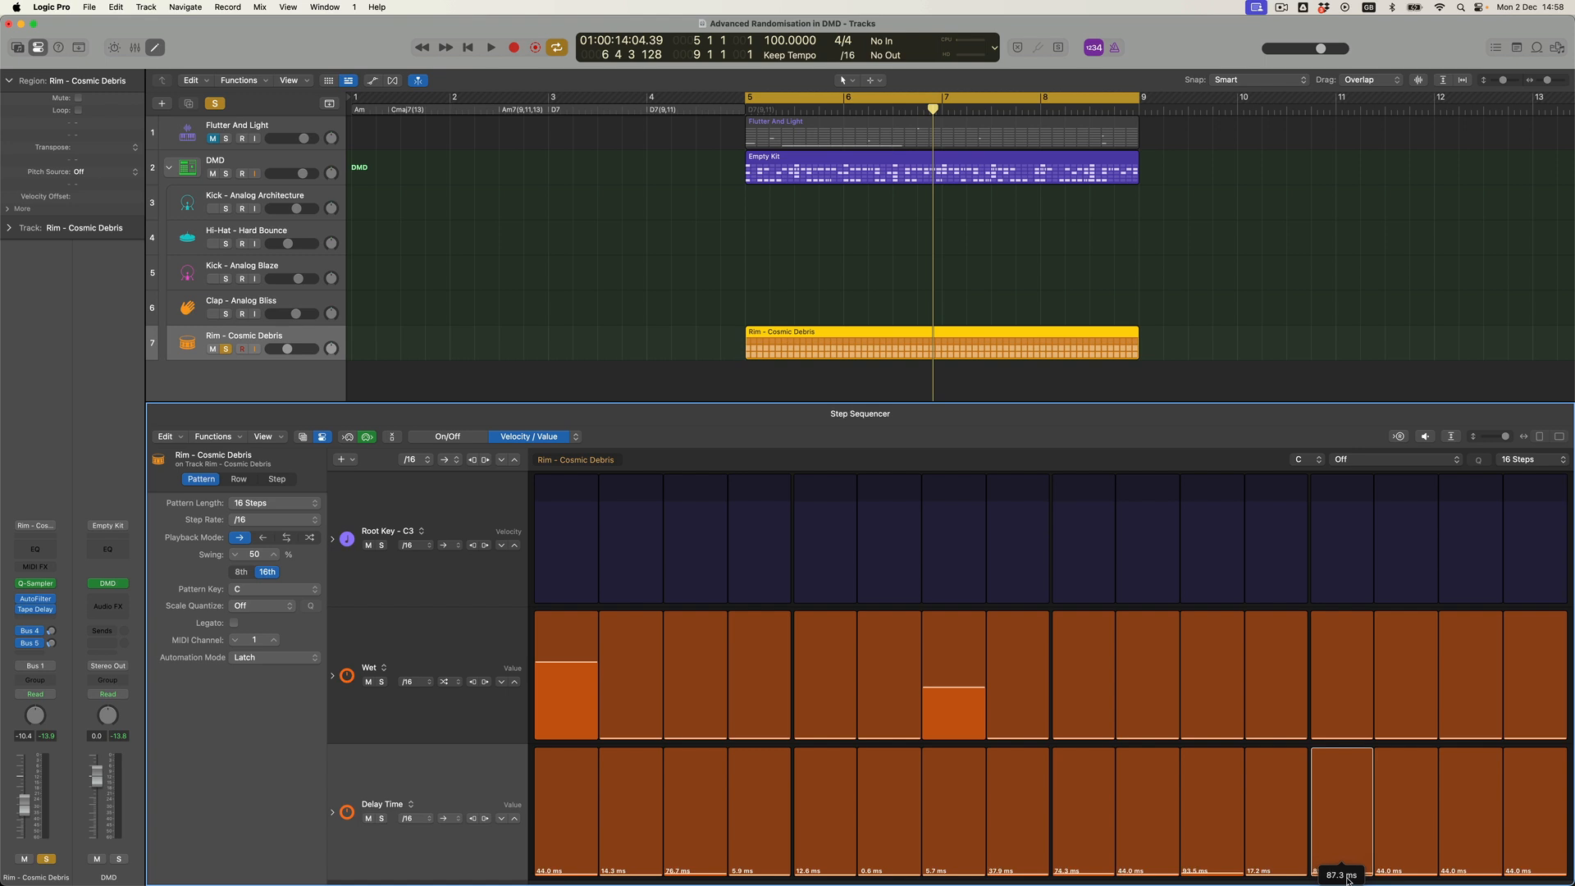
Set Delay Time to 22.1 ms on step 15 and below 10 ms on step 16, and the row's playback mode to ping-pong
{"action": "left_click_drag", "start_coordinate": [1460, 874], "coordinate": [1458, 875]}
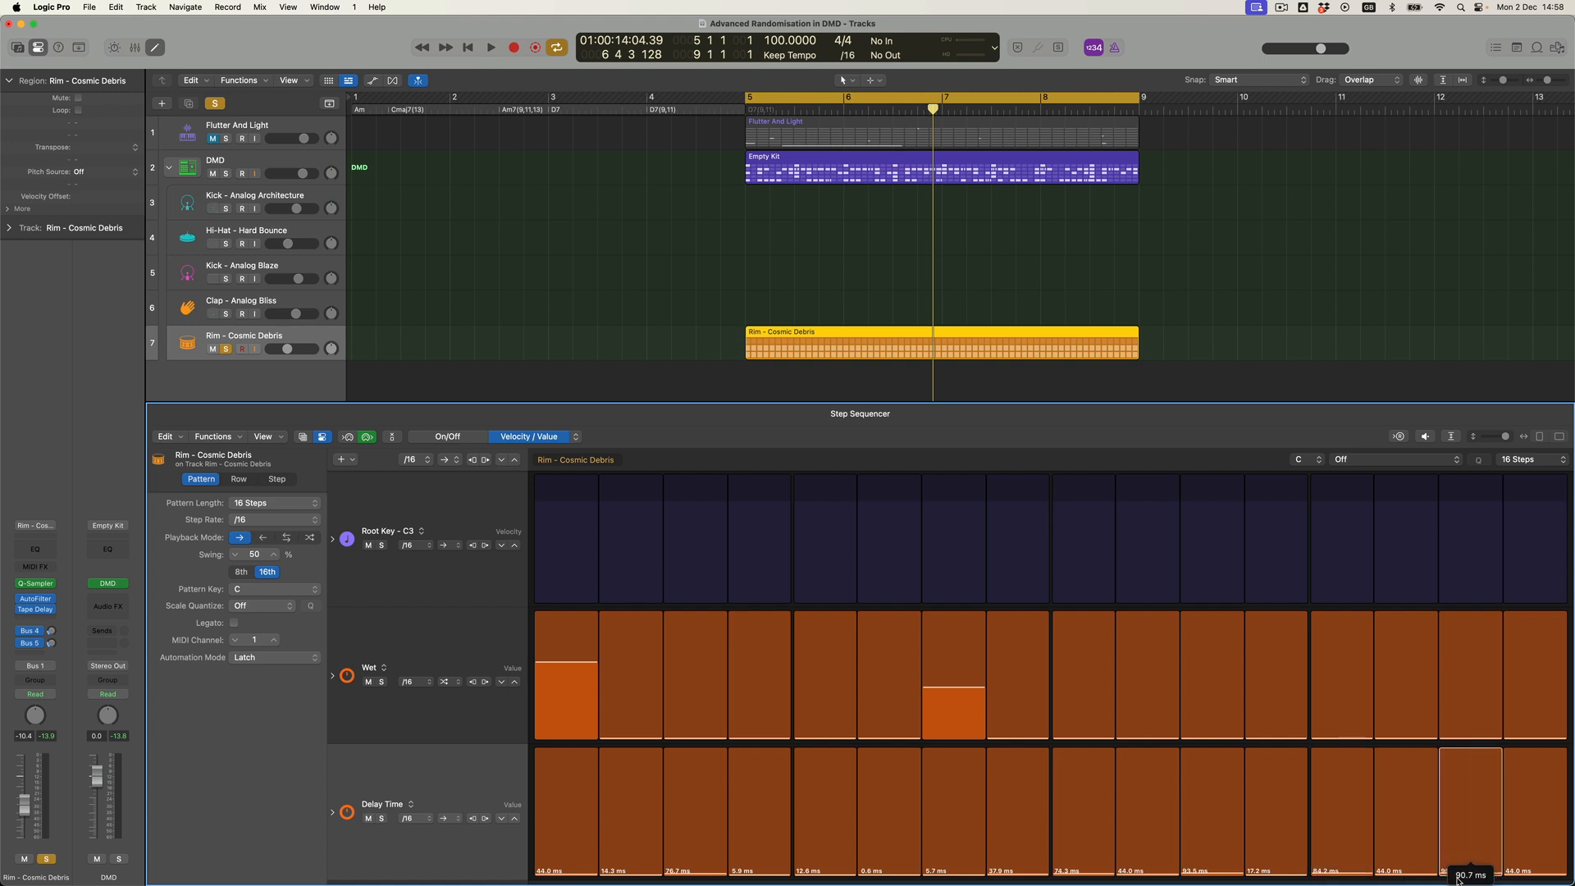
{"action": "left_click_drag", "start_coordinate": [1458, 880], "coordinate": [1534, 877]}
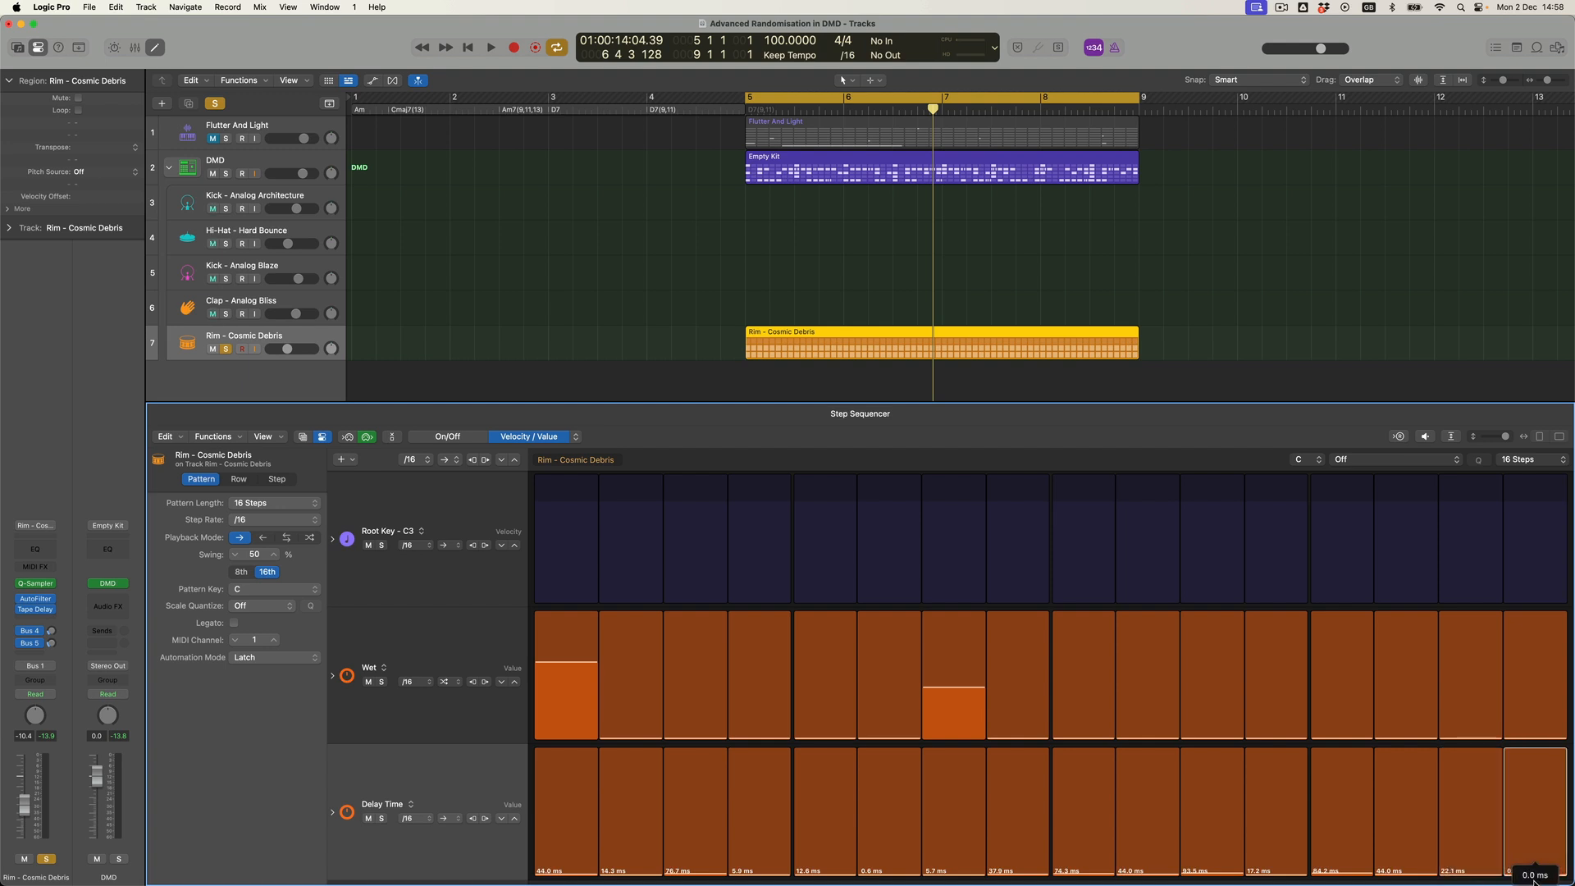
{"action": "left_click_drag", "start_coordinate": [1534, 880], "coordinate": [1534, 882]}
{"action": "left_click", "coordinate": [444, 818]}
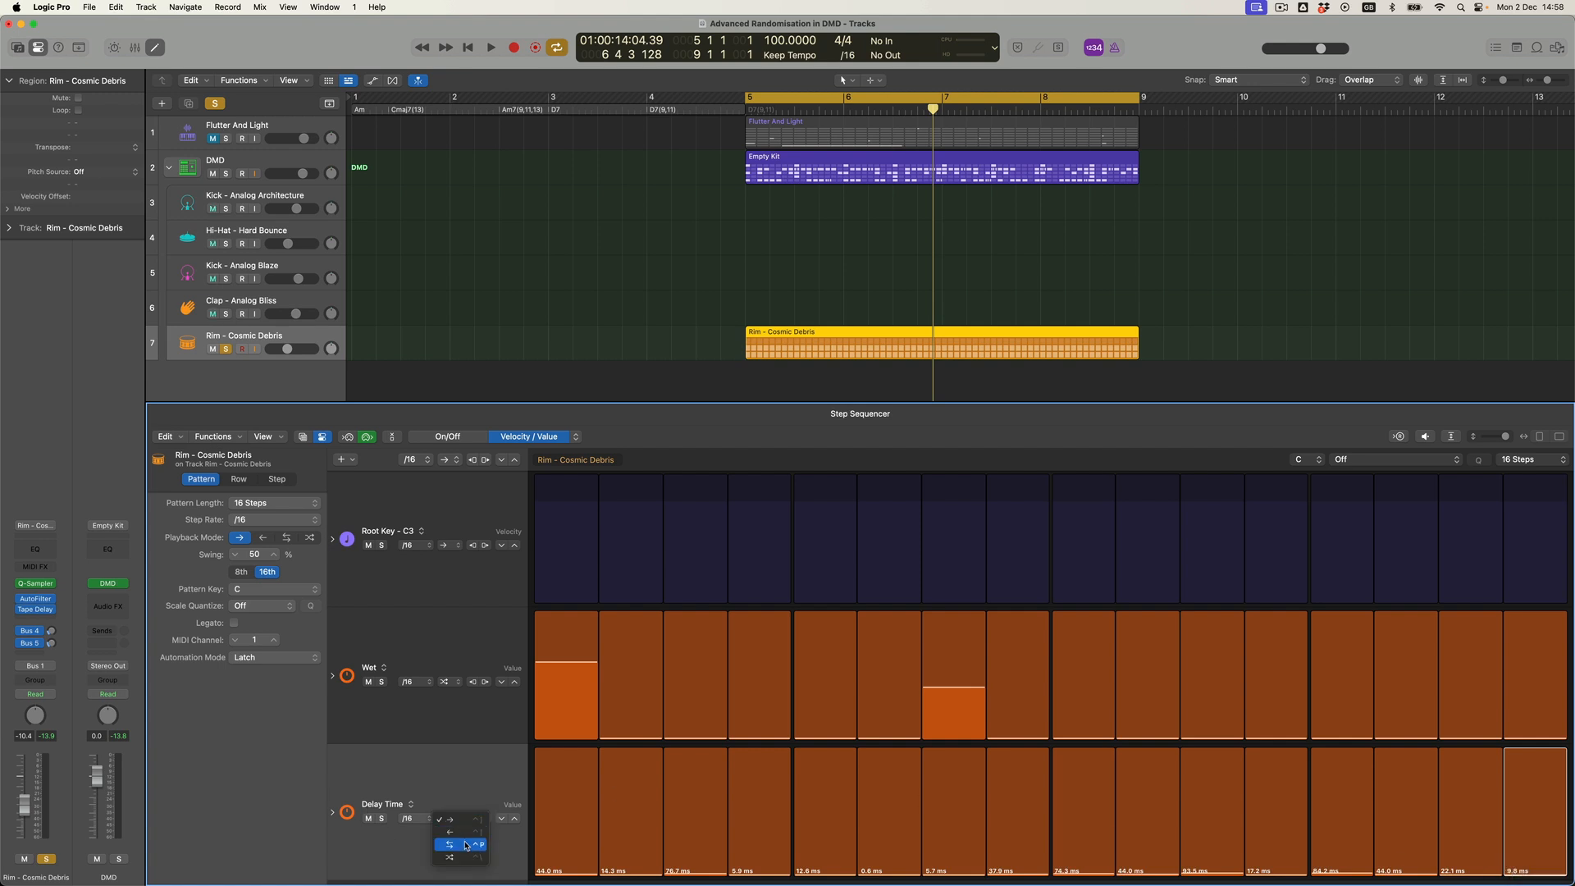
{"action": "left_click", "coordinate": [465, 845]}
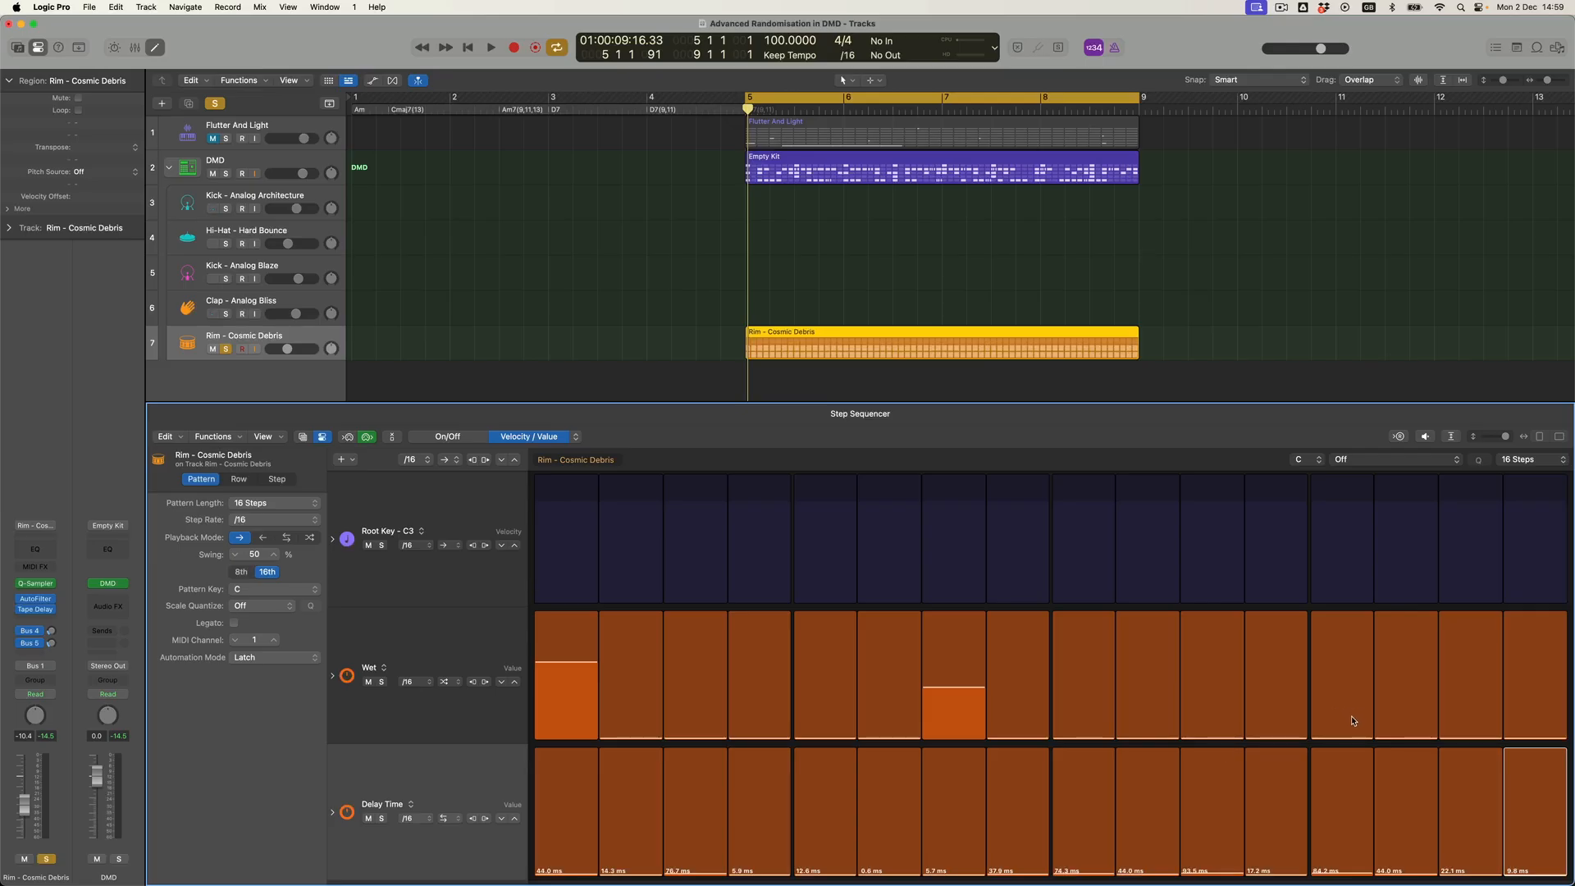
Raise the Wet value of step 13 to about 70%, and the Delay Time to 373.8 ms on step 3 and 581.1 ms on step 10
{"action": "left_click_drag", "start_coordinate": [1352, 721], "coordinate": [1354, 689]}
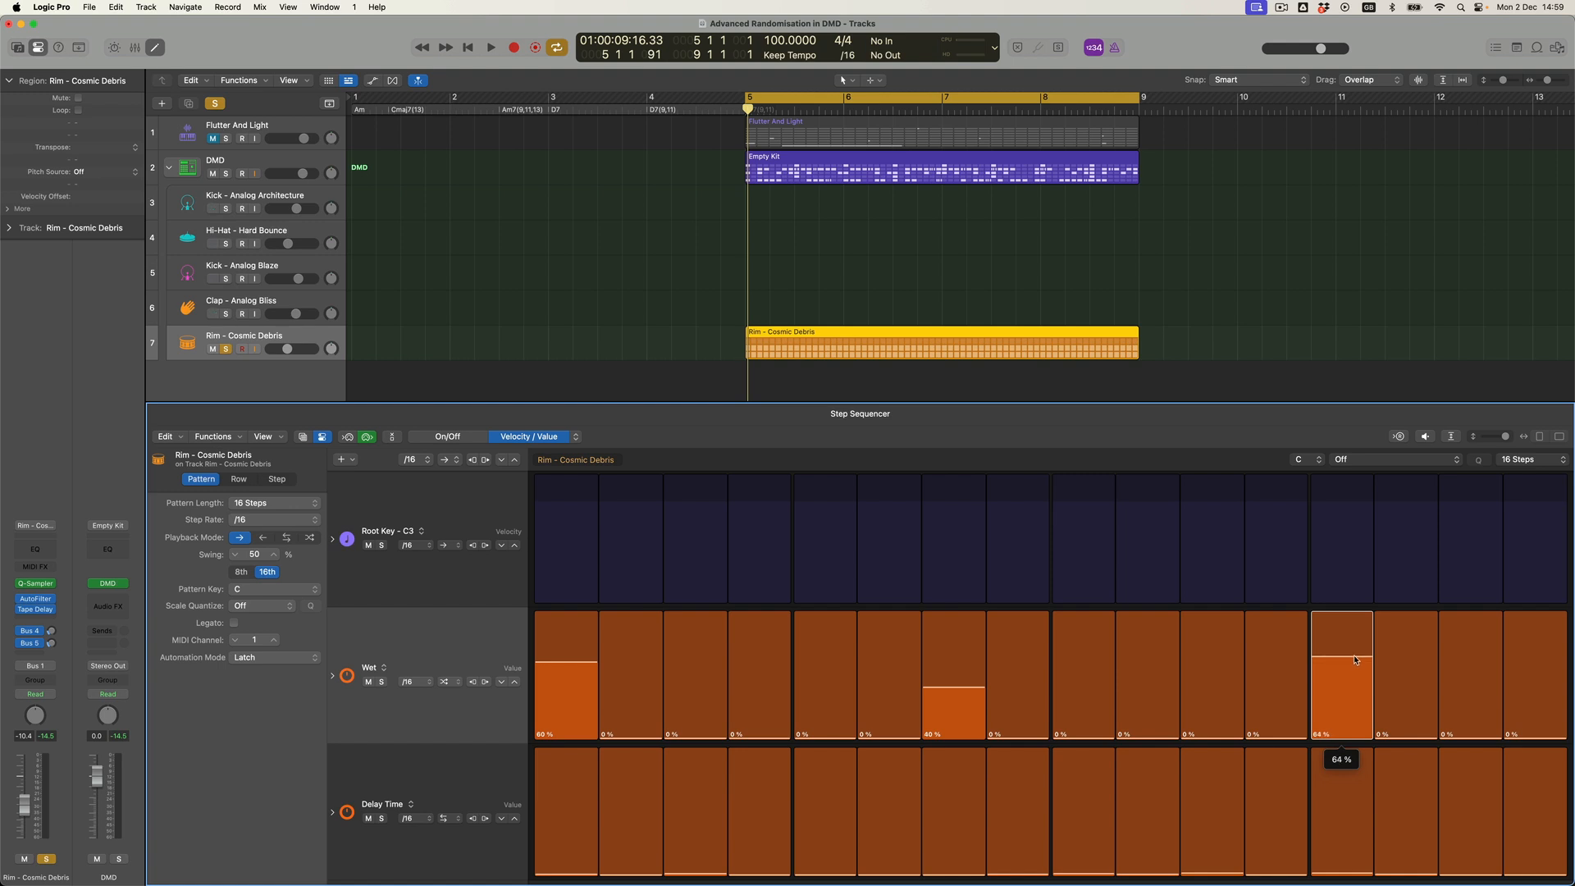
{"action": "left_click_drag", "start_coordinate": [1355, 660], "coordinate": [1354, 657]}
{"action": "left_click", "coordinate": [698, 874]}
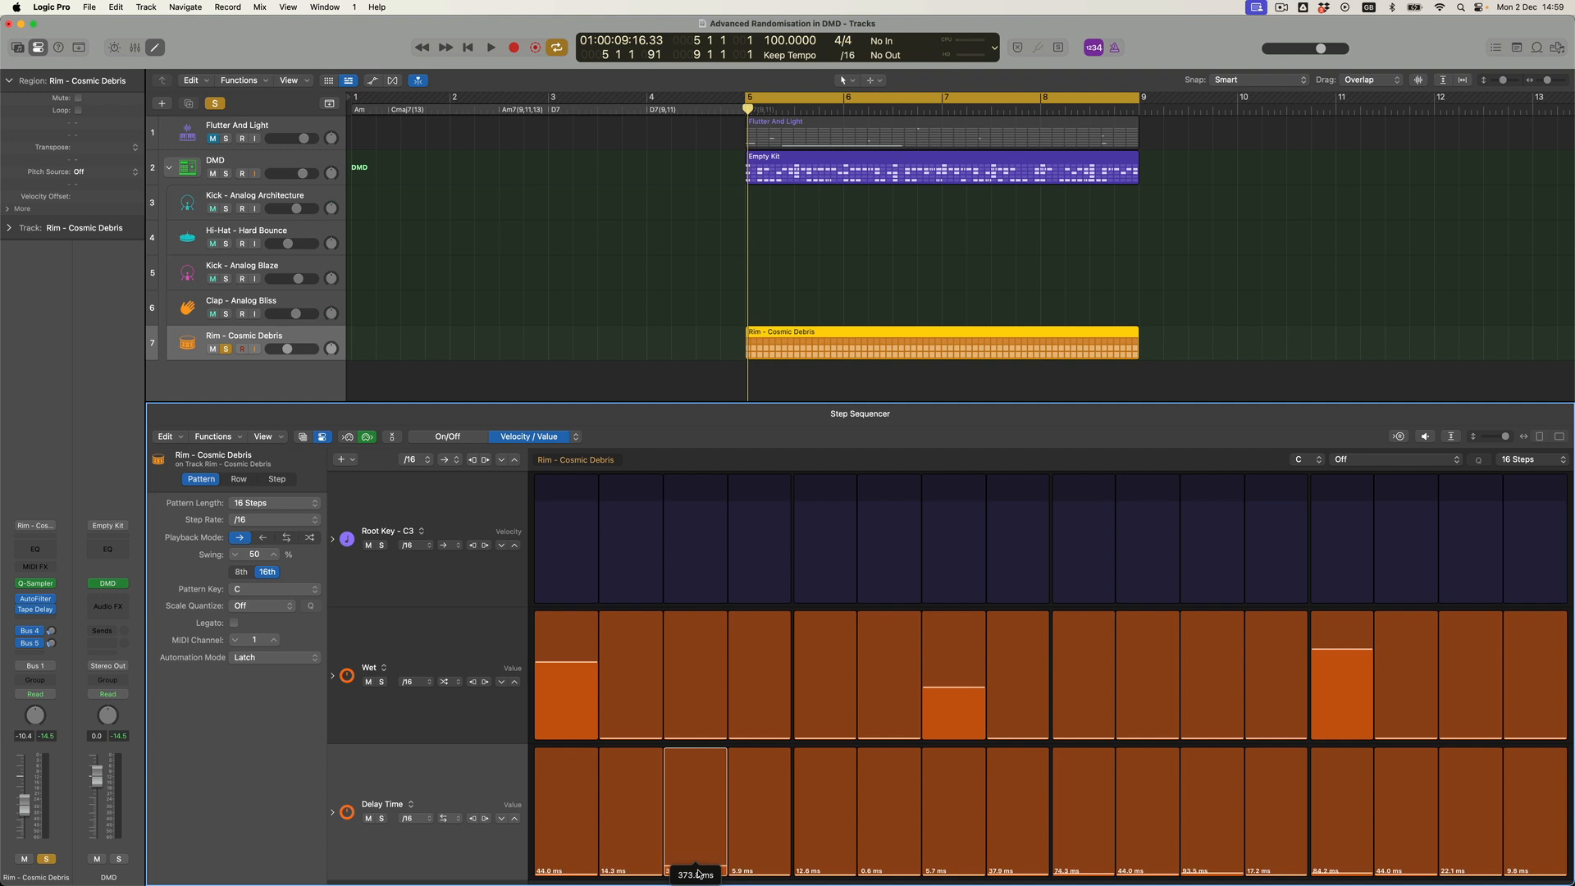
{"action": "left_click", "coordinate": [1158, 875]}
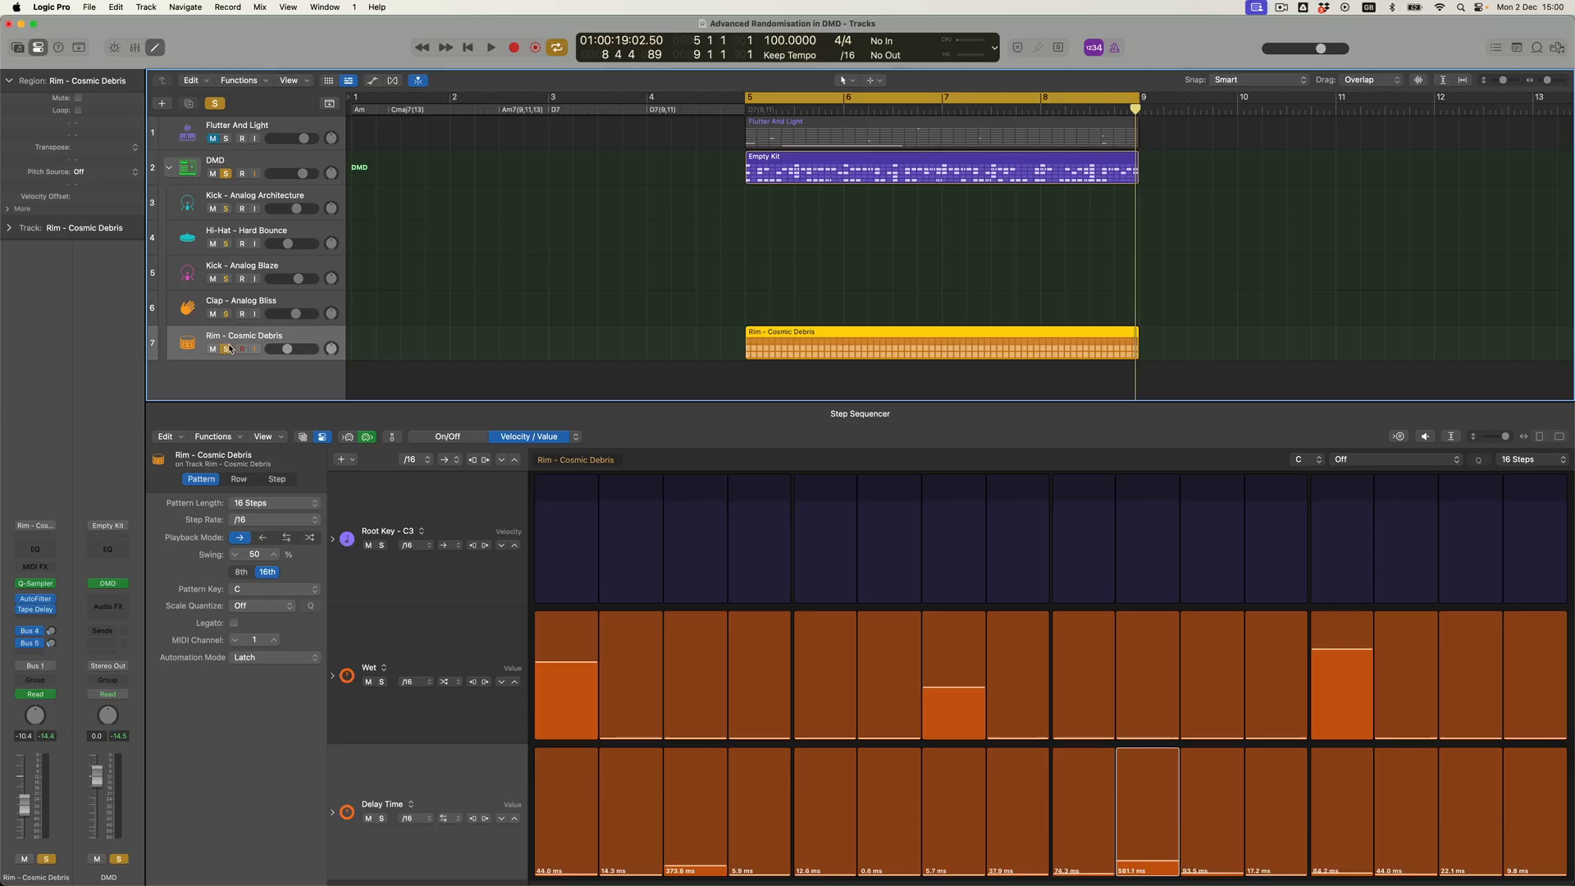
Turn off solo on the Rim track and play the cycle with all the DMD drum tracks
{"action": "left_click", "coordinate": [226, 349]}
{"action": "key", "text": "space"}
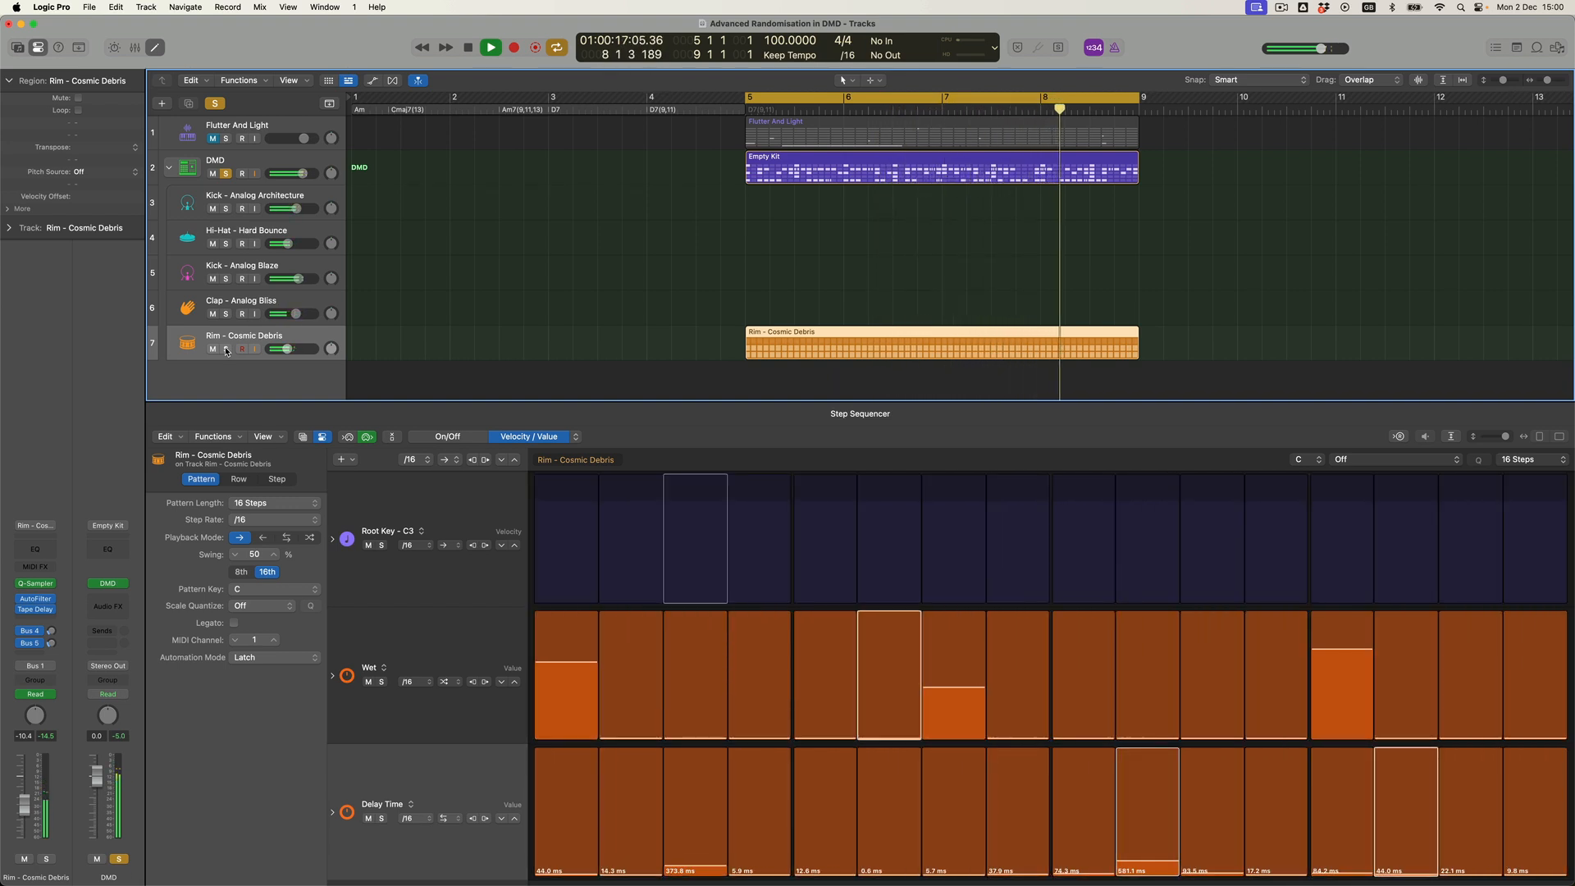
In the Rim track's AutoFilter, set the Cutoff to 85%, the Resonance to 65% and the filter's LFO amount to 40%
{"action": "left_click", "coordinate": [36, 599]}
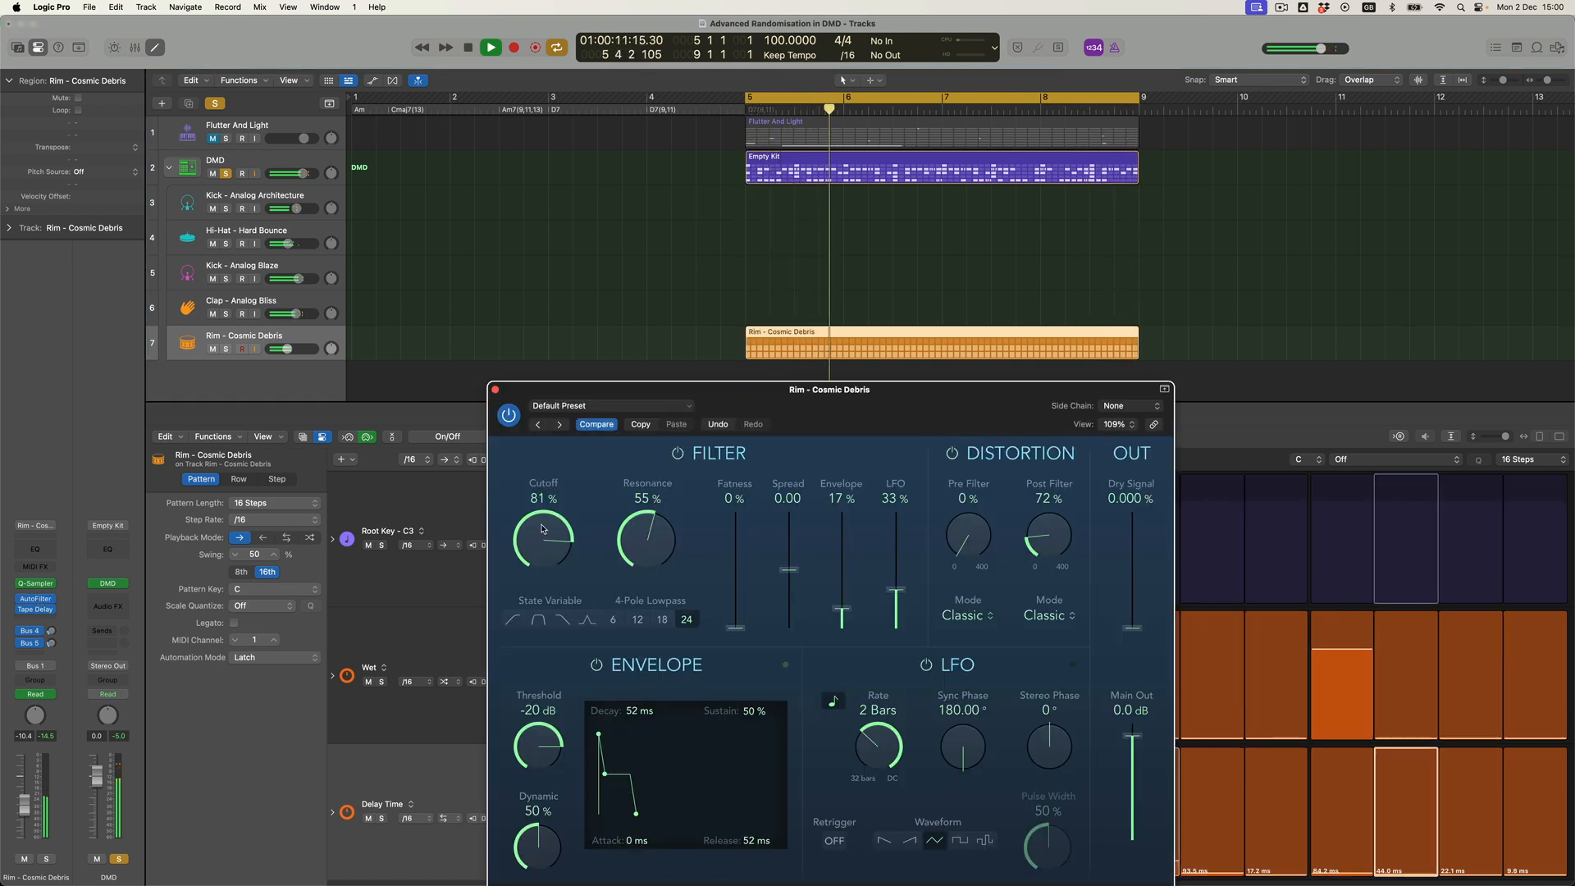
{"action": "left_click_drag", "start_coordinate": [660, 538], "coordinate": [661, 531]}
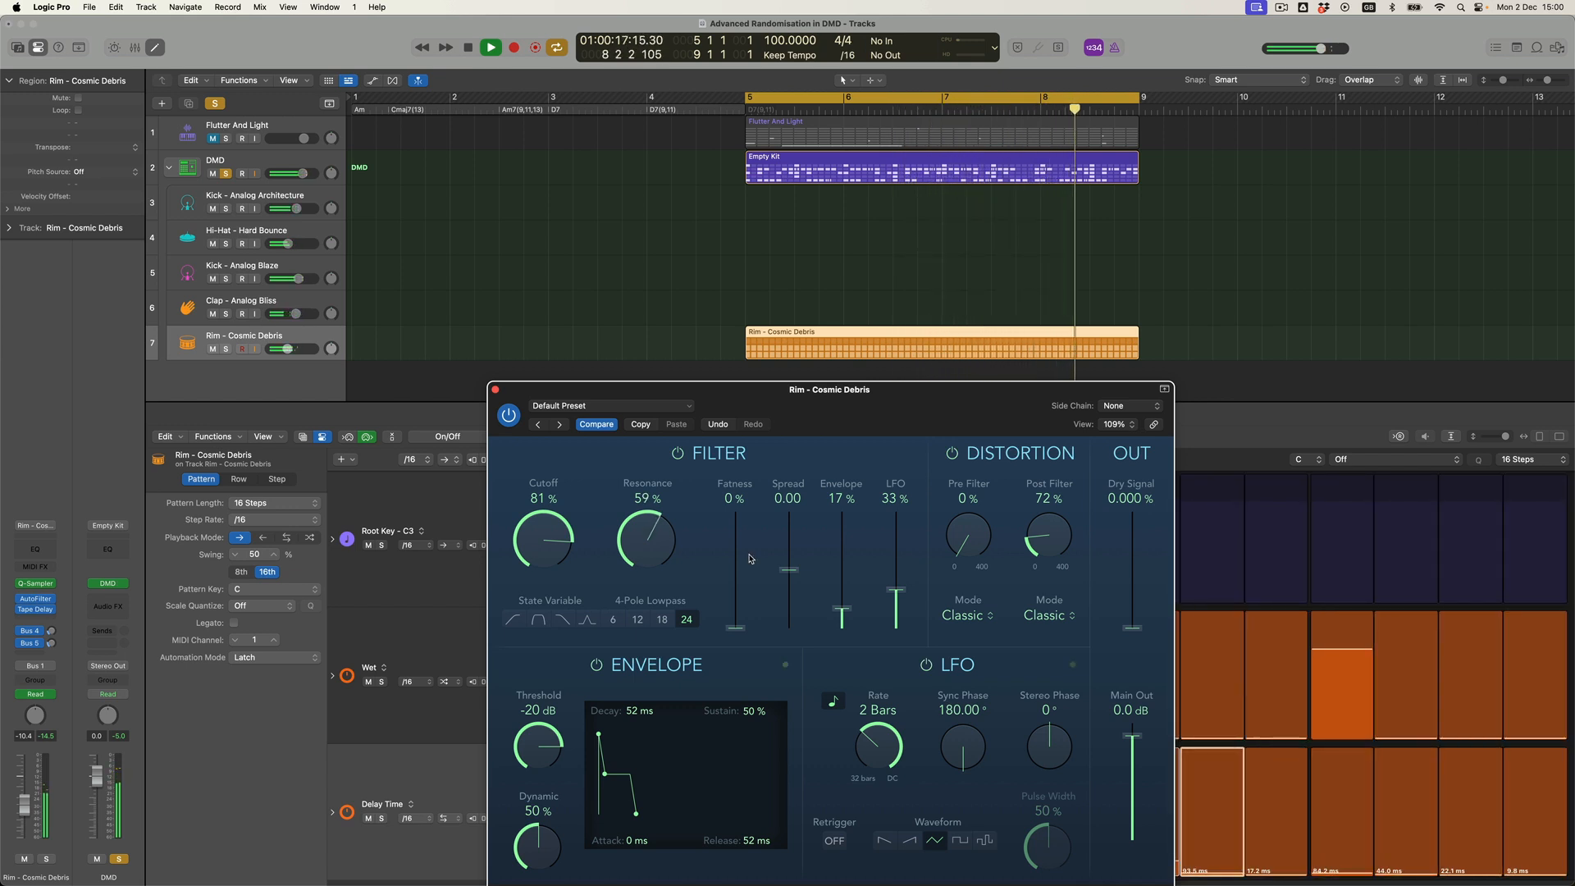
{"action": "left_click_drag", "start_coordinate": [895, 589], "coordinate": [903, 580]}
{"action": "left_click_drag", "start_coordinate": [552, 534], "coordinate": [552, 529]}
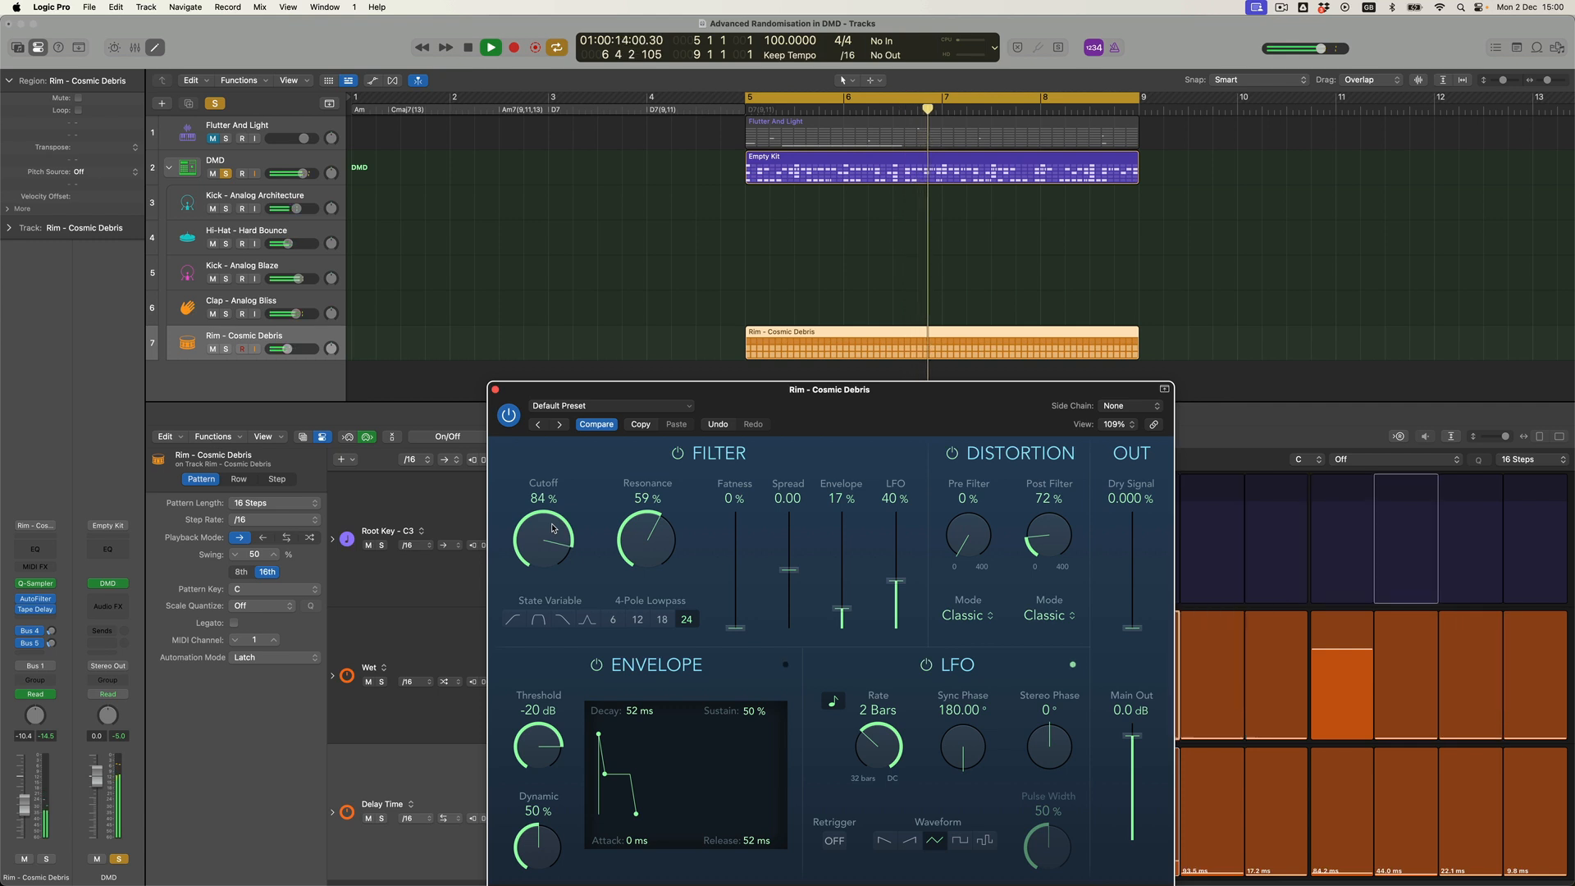
{"action": "left_click_drag", "start_coordinate": [652, 533], "coordinate": [653, 528]}
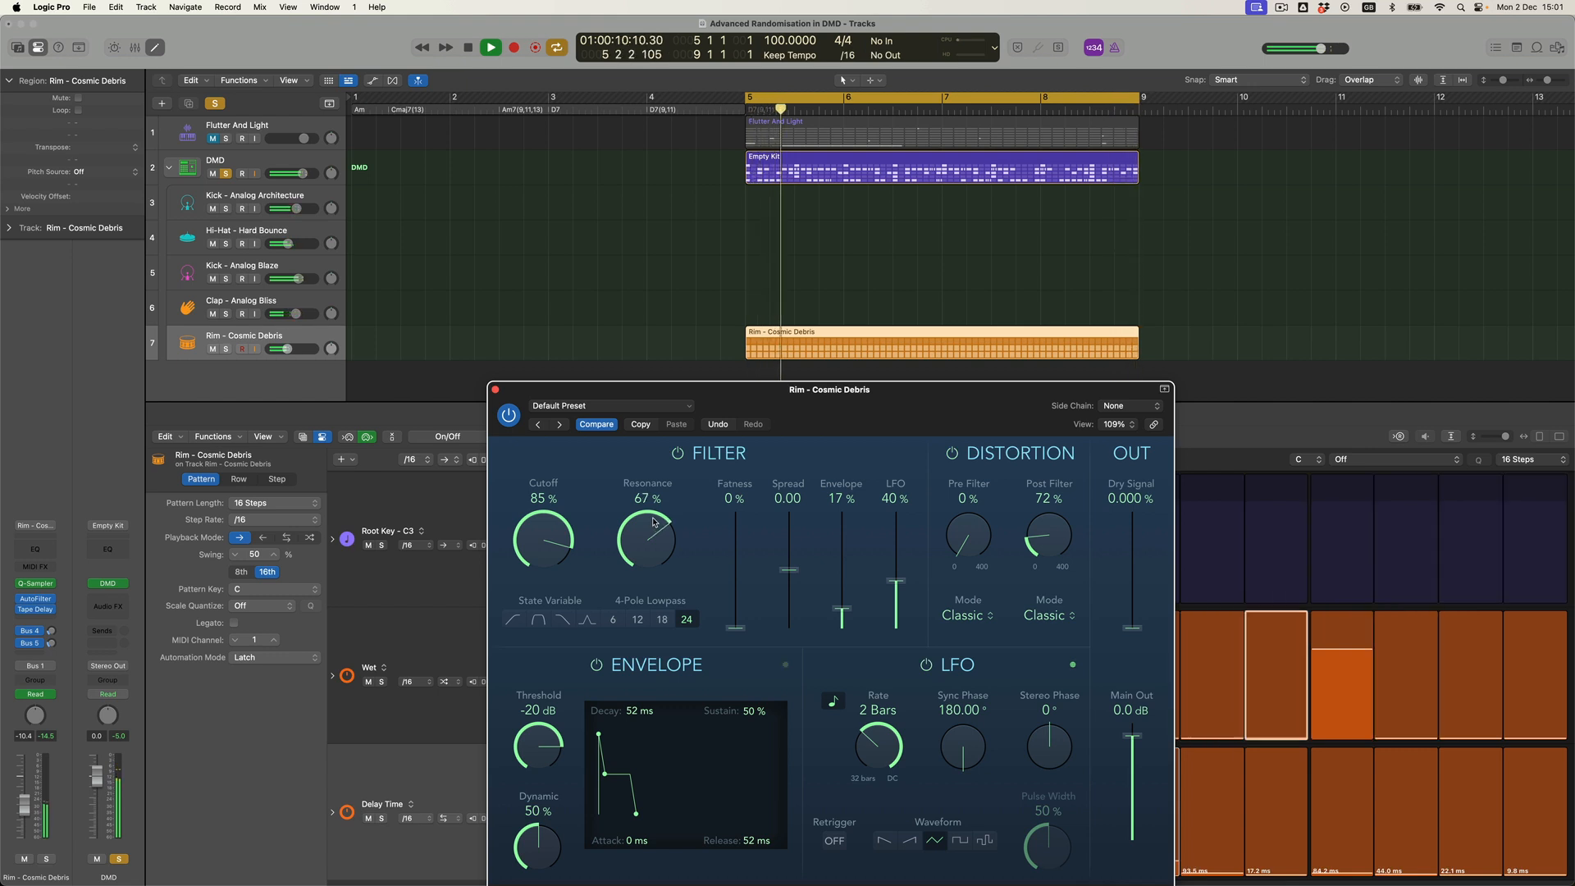
{"action": "left_click_drag", "start_coordinate": [654, 520], "coordinate": [652, 523]}
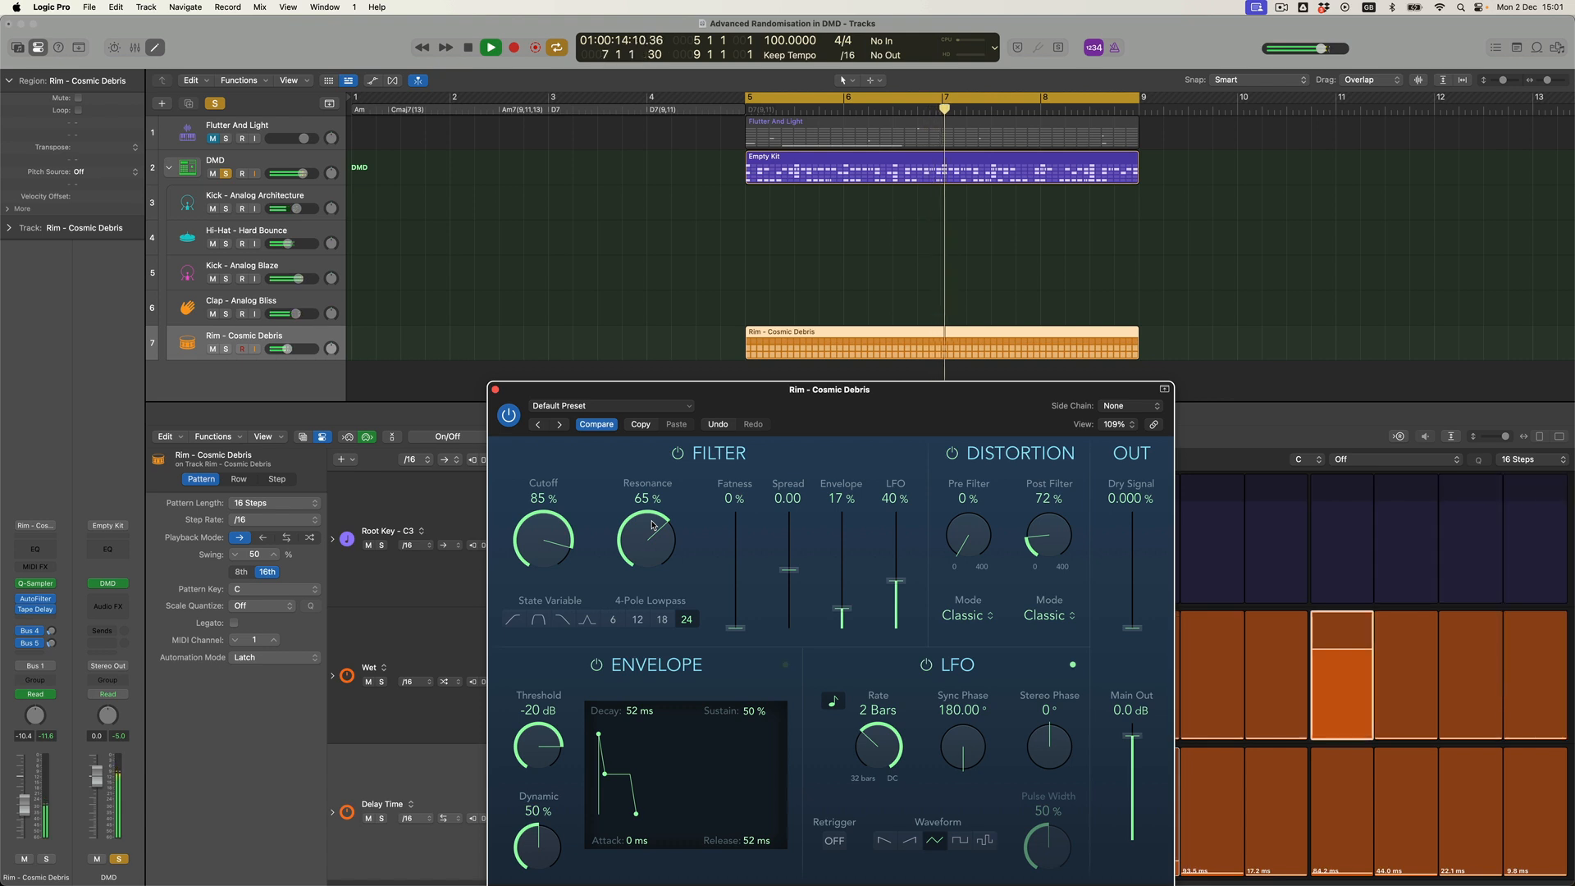